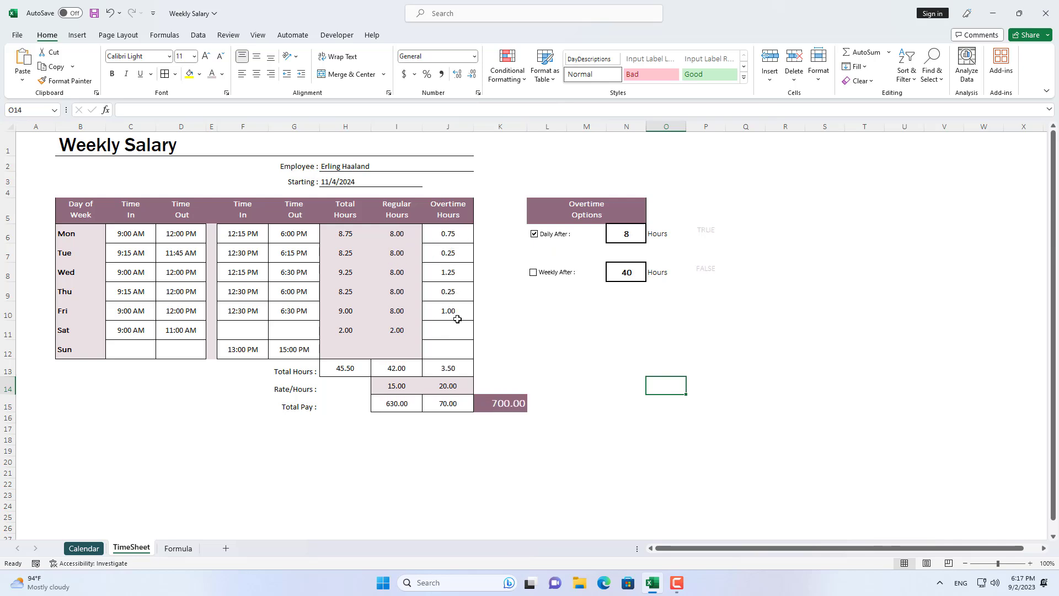
- Toggle the weekly and daily overtime checkboxes and check how total pay responds
left_click(533, 273)
left_click(494, 406)
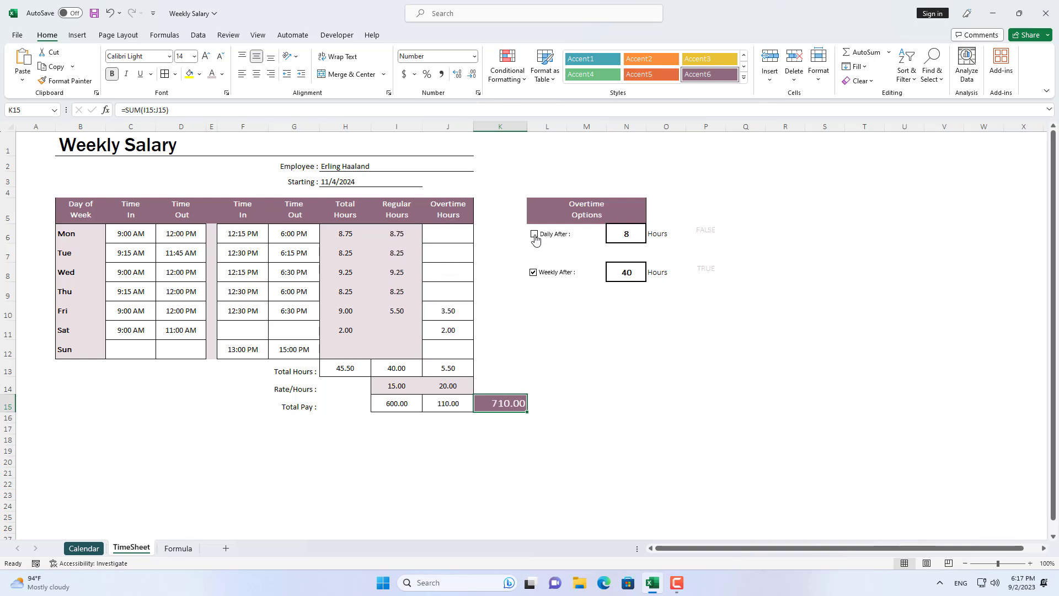
left_click(533, 272)
left_click(533, 272)
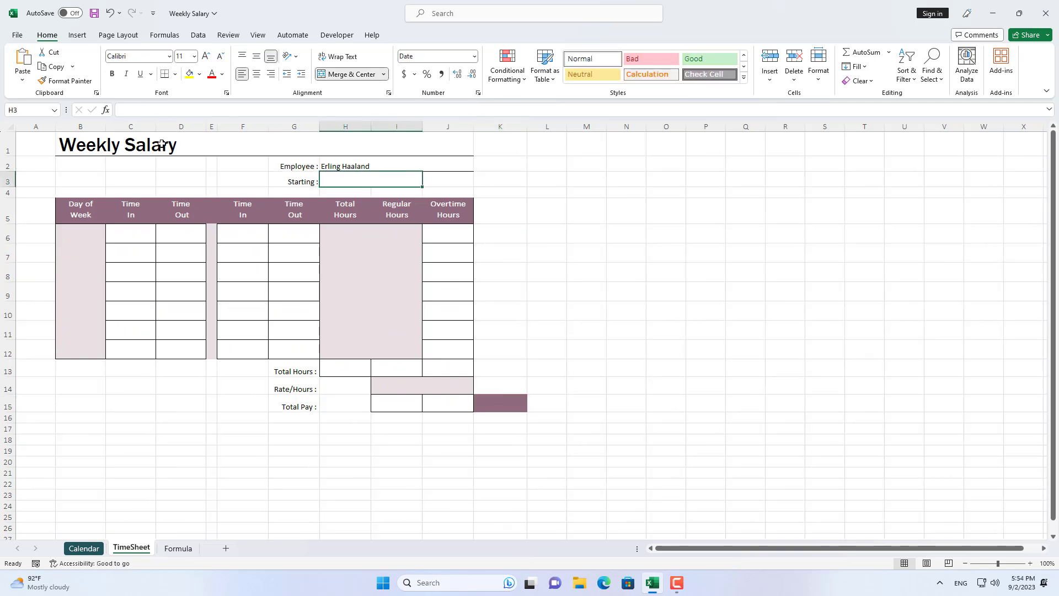
- Review the timesheet layout: title, employee and start date, daily hours table, and totals
left_click(119, 145)
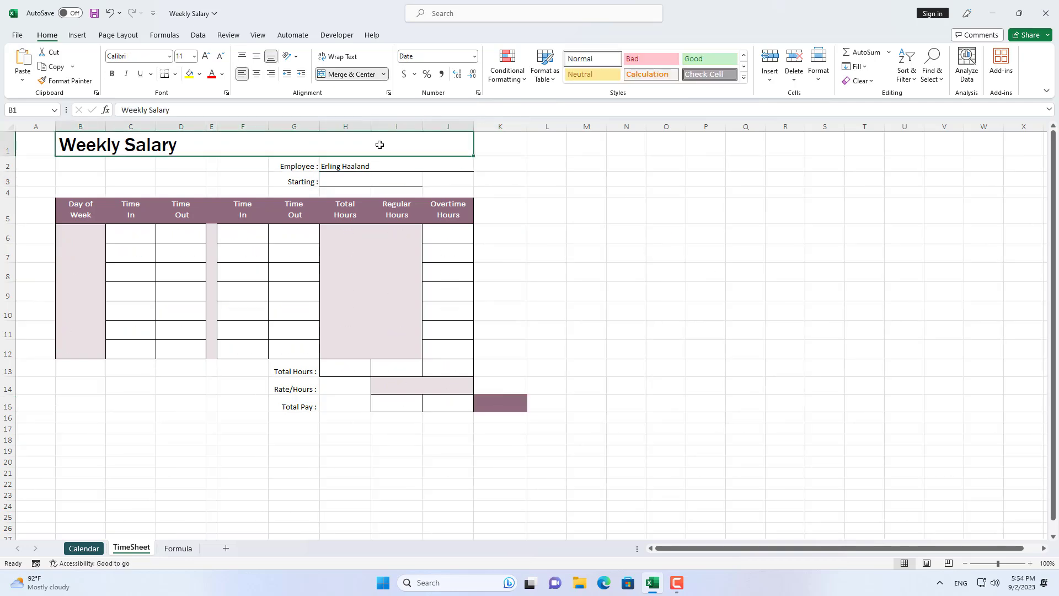
left_click_drag(288, 166, 411, 177)
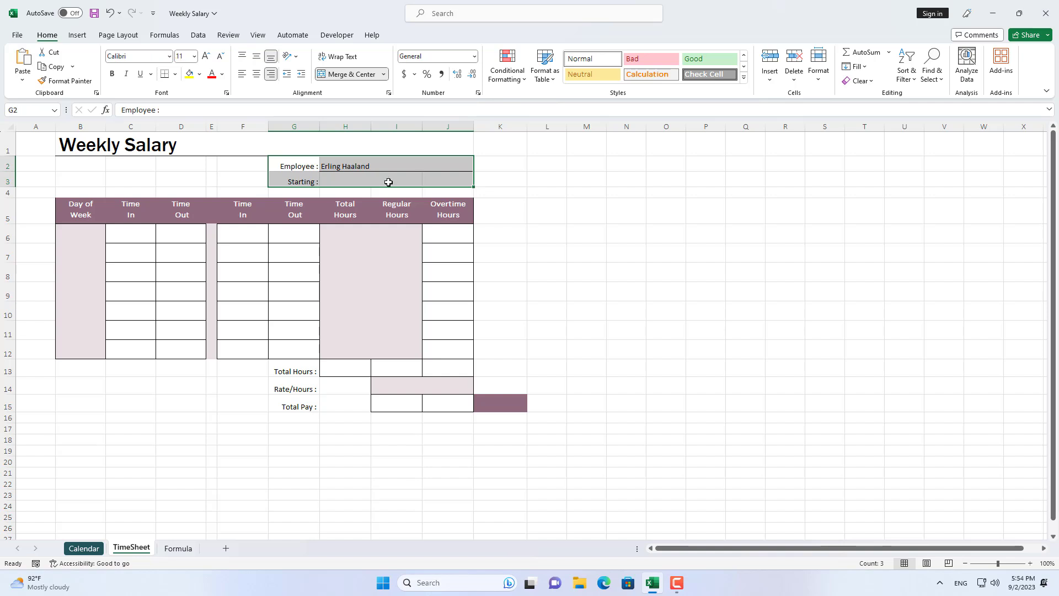
left_click_drag(80, 207, 455, 342)
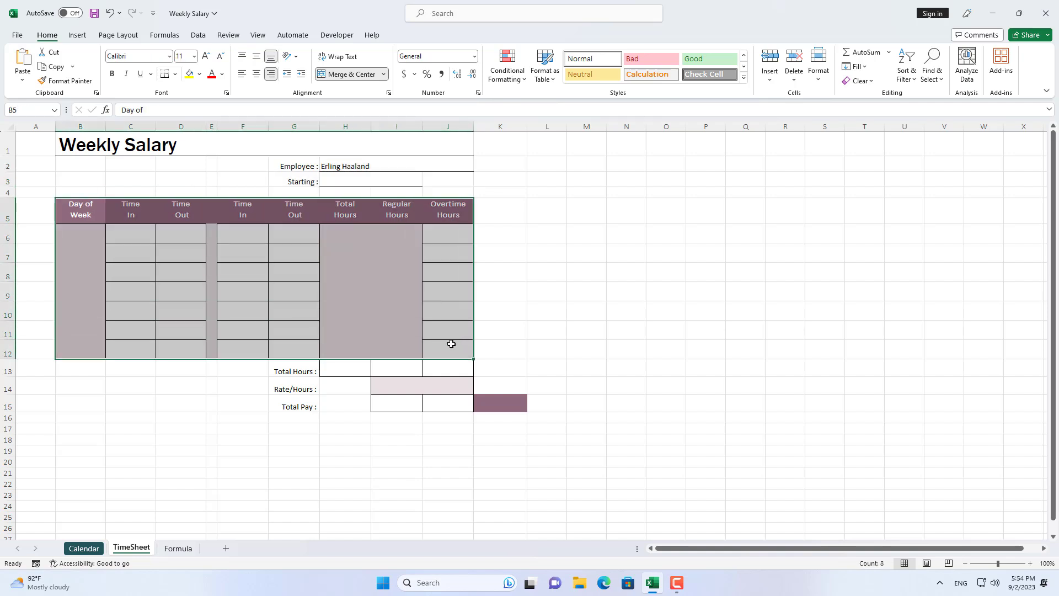
left_click_drag(304, 370, 494, 400)
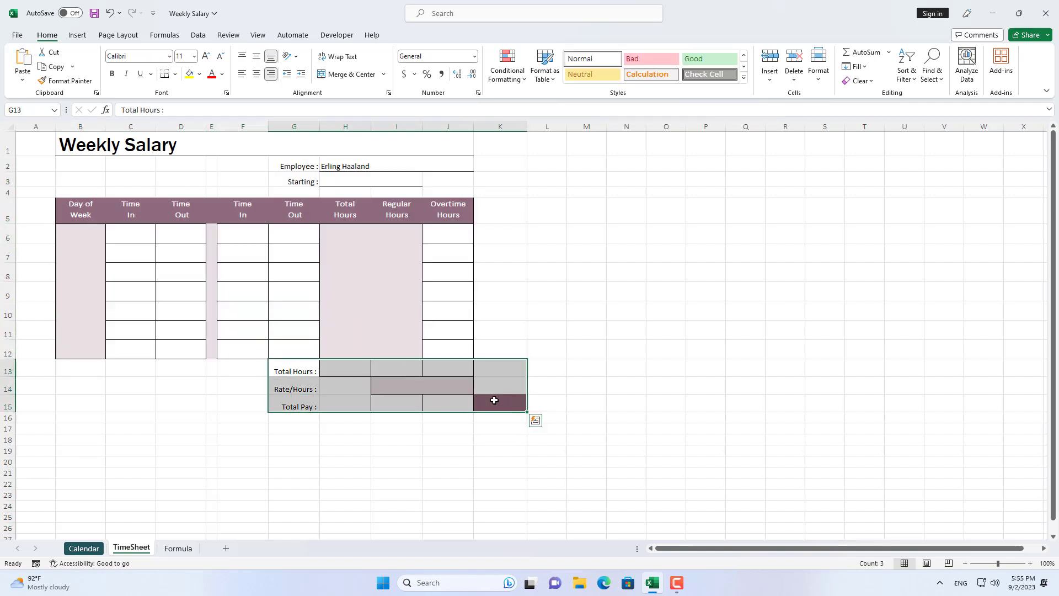
- Switch the Calendar sheet's month to NOVEMBER and mark the week of Monday the 4th
left_click(84, 549)
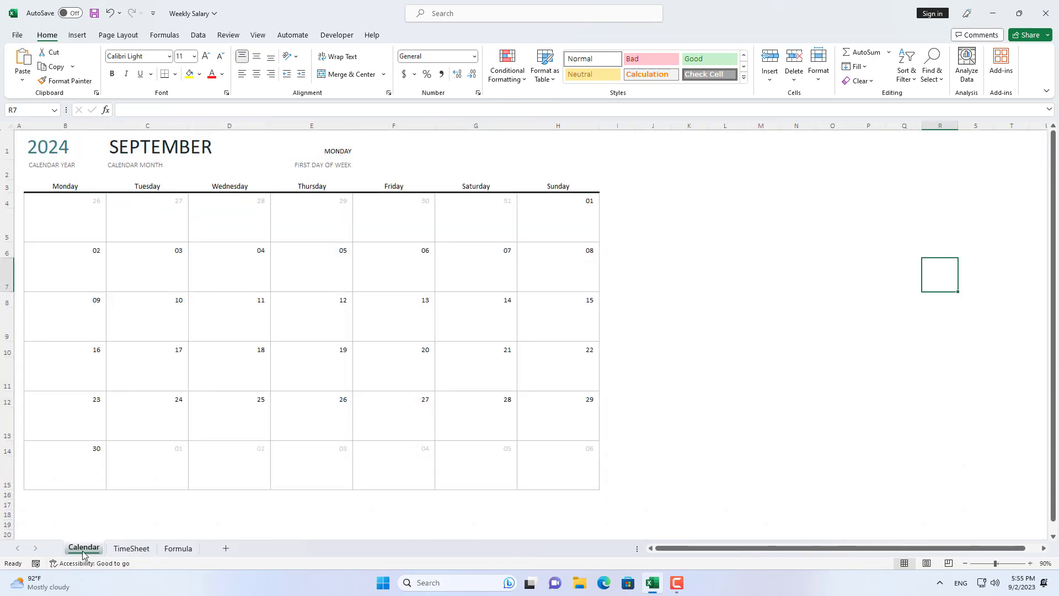
left_click(59, 146)
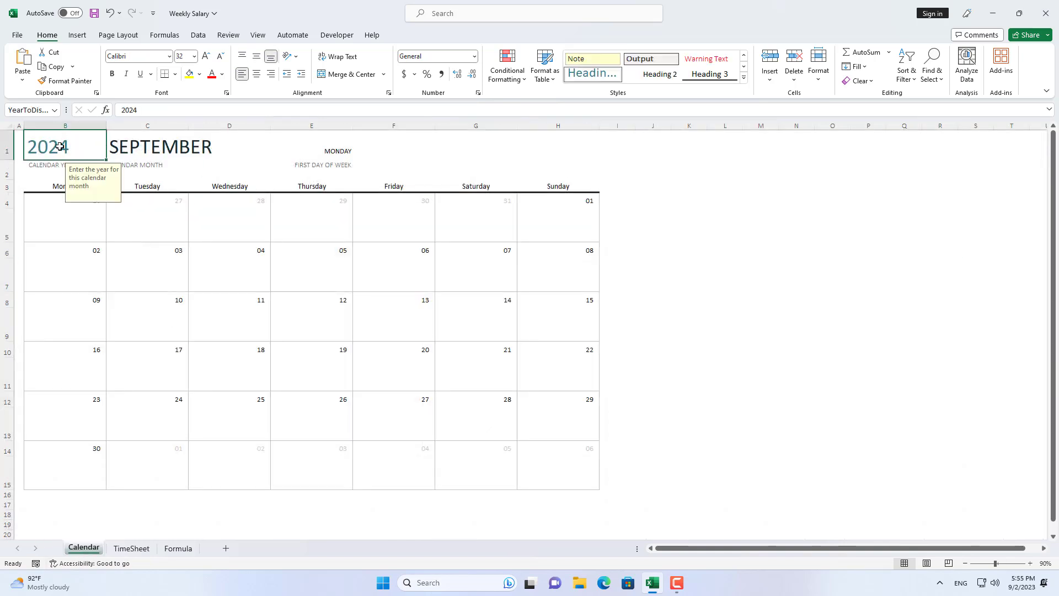
left_click(185, 148)
left_click(275, 156)
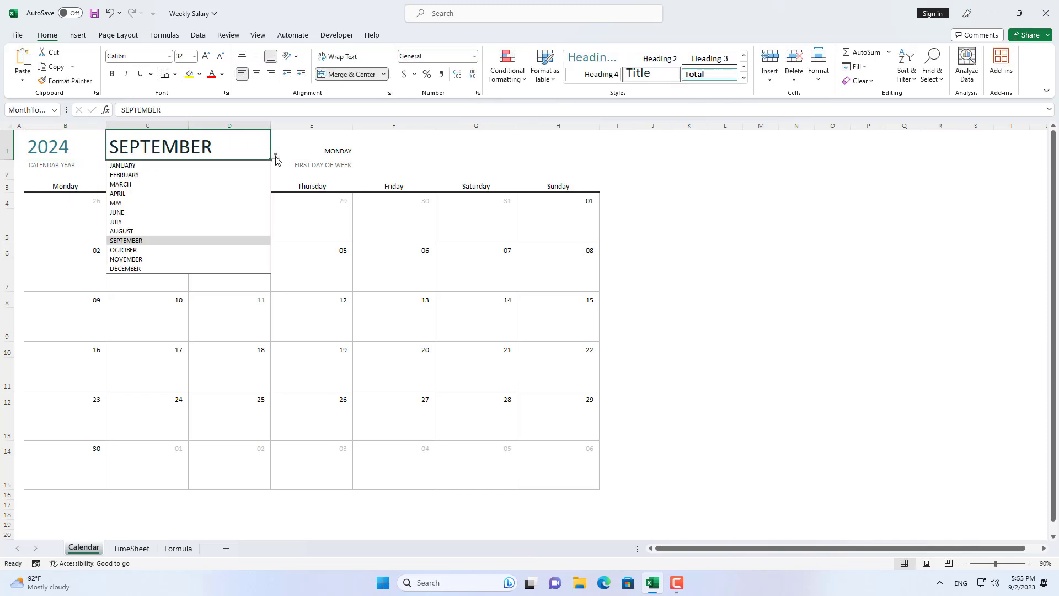
left_click(194, 260)
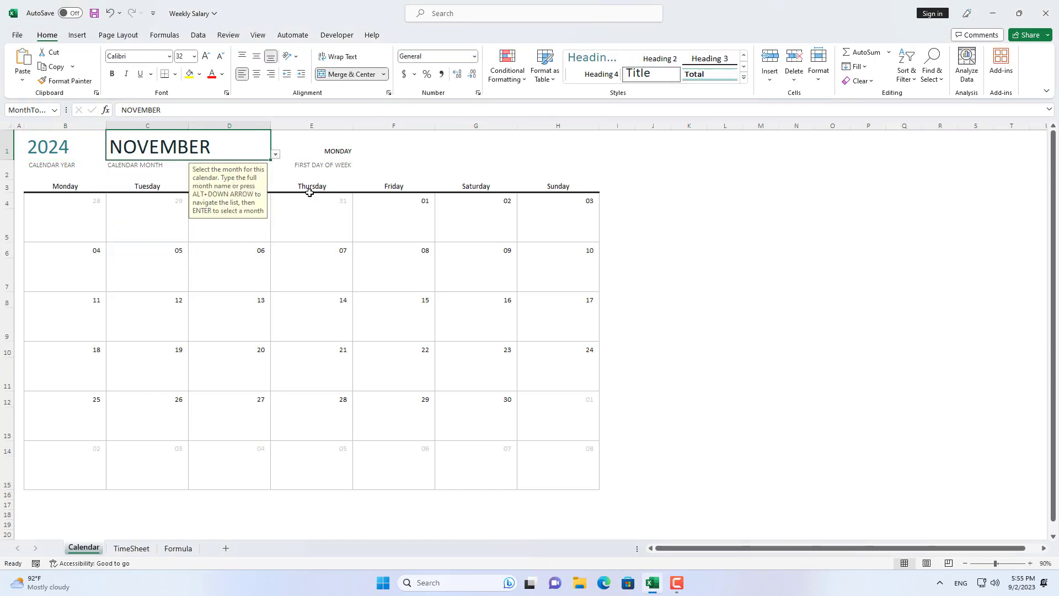
left_click(342, 150)
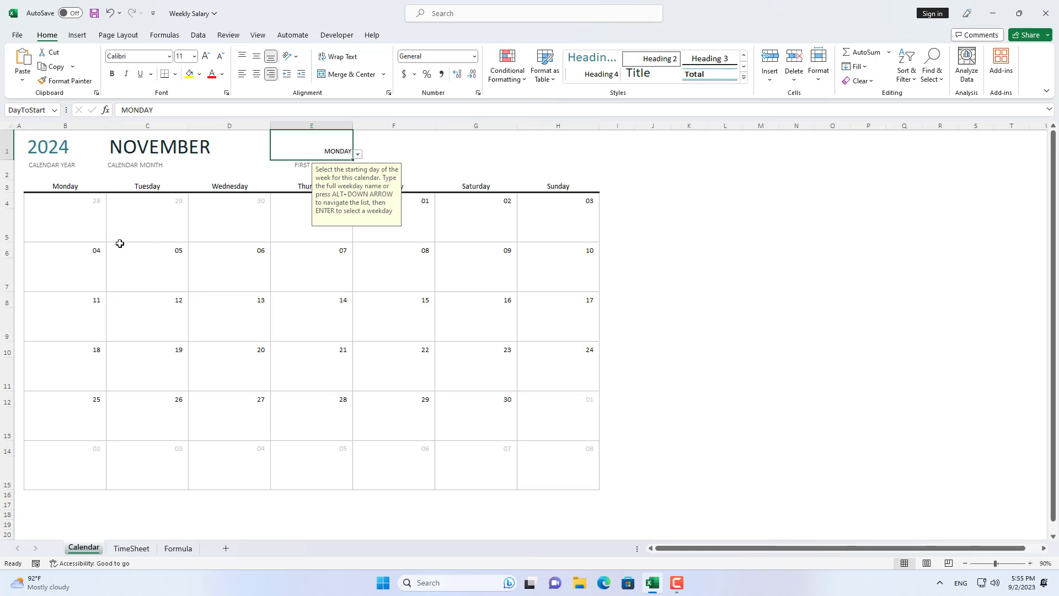
left_click_drag(94, 246, 540, 277)
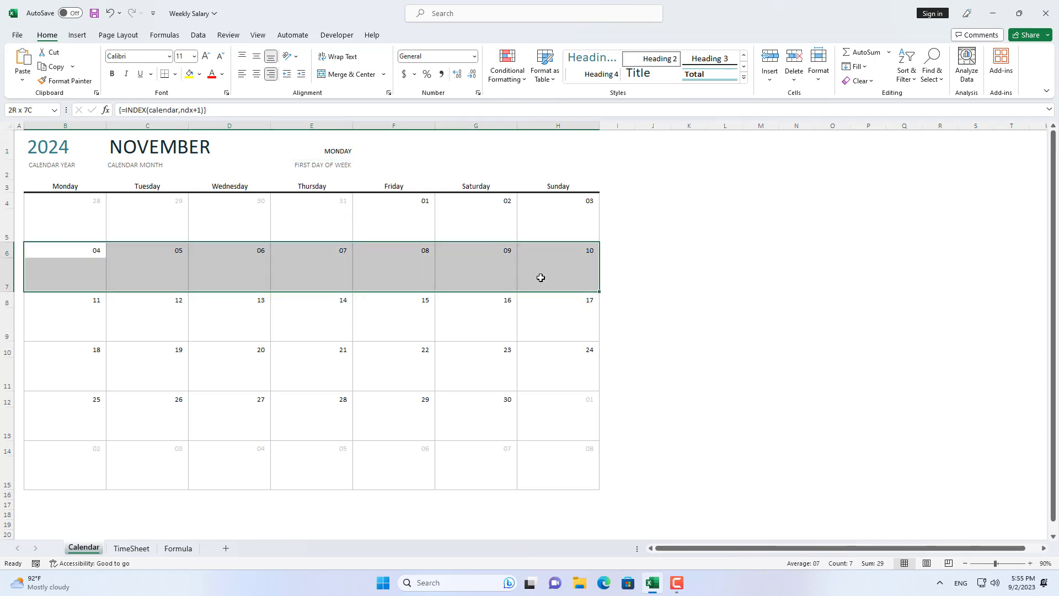
left_click_drag(91, 250, 85, 277)
- Enter 11/4/2024 as the Starting date in H3 on the TimeSheet
left_click(131, 547)
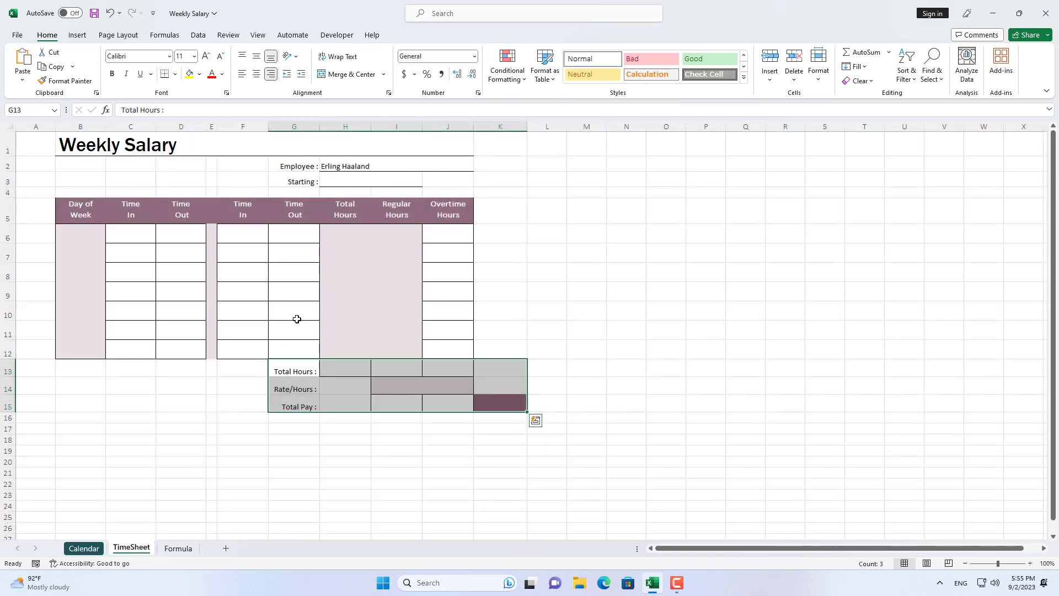
left_click(295, 182)
left_click(349, 183)
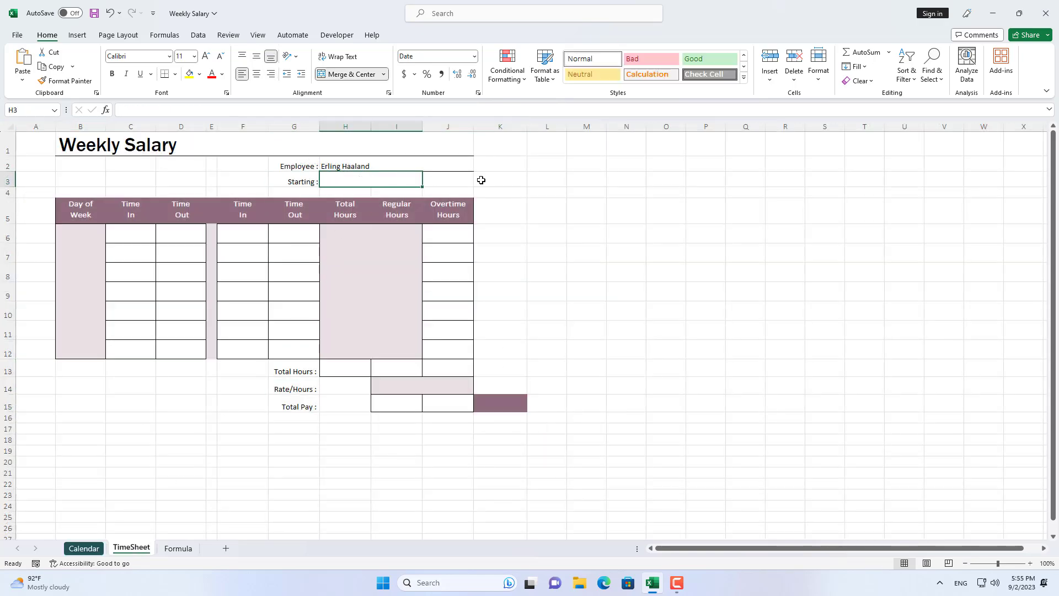
type("11/4/2024")
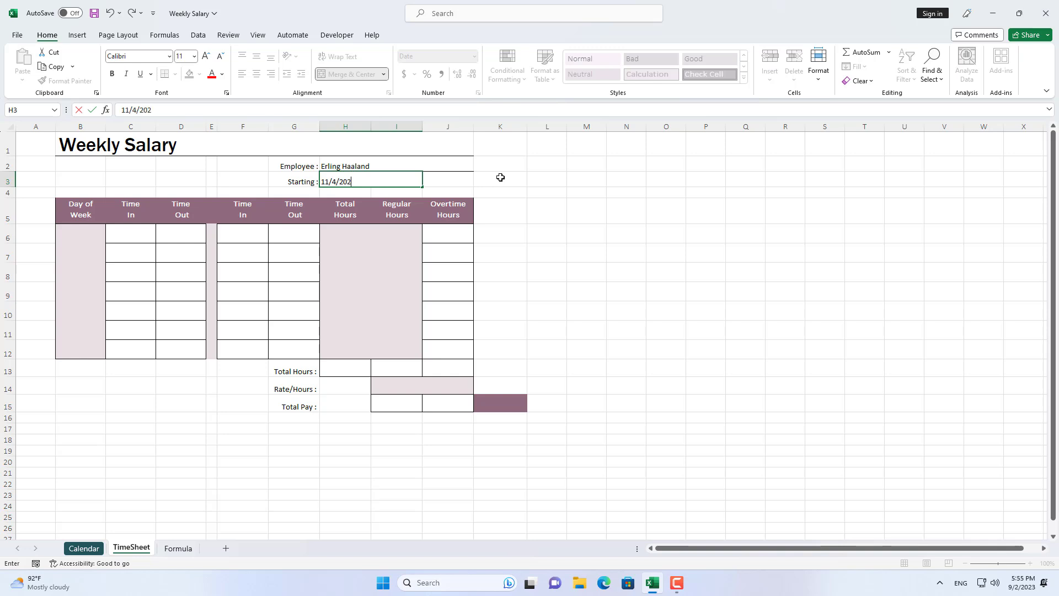
key("Return")
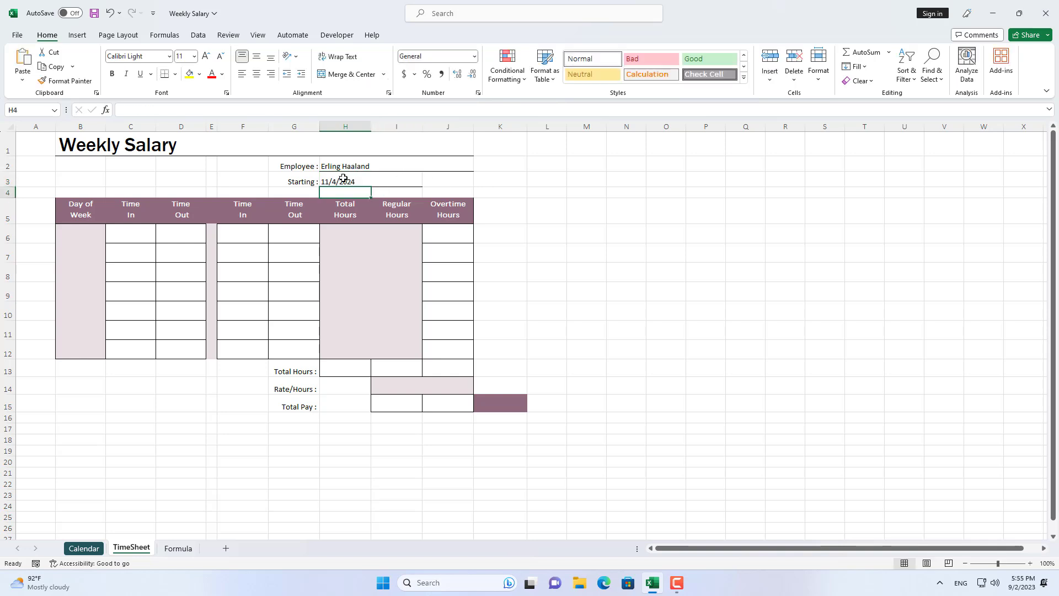
- Make the first Day of Week cell B6 reference the start date with =H3
left_click(79, 237)
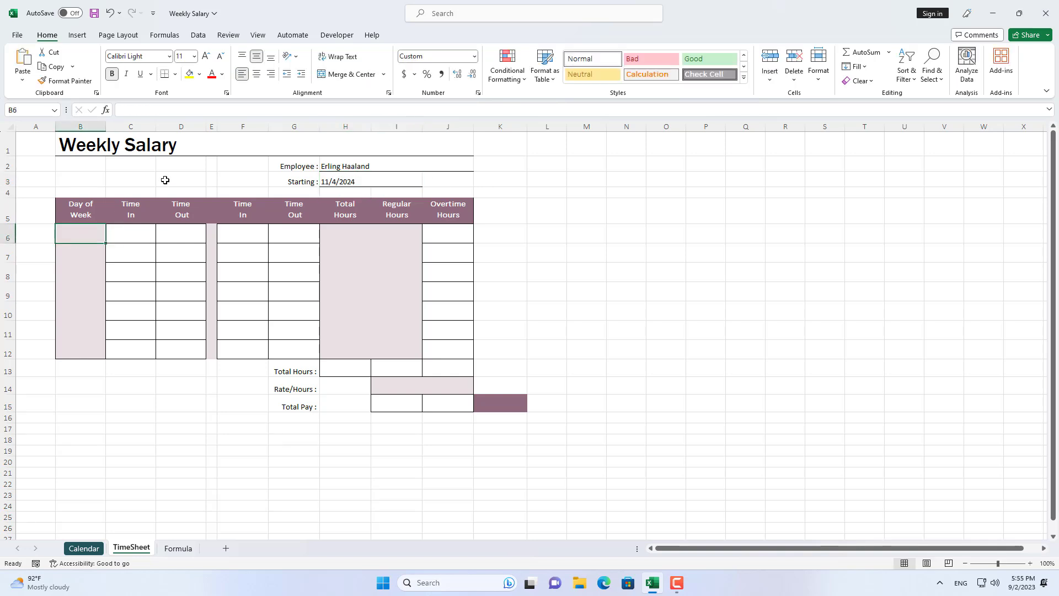
left_click(147, 109)
type("=")
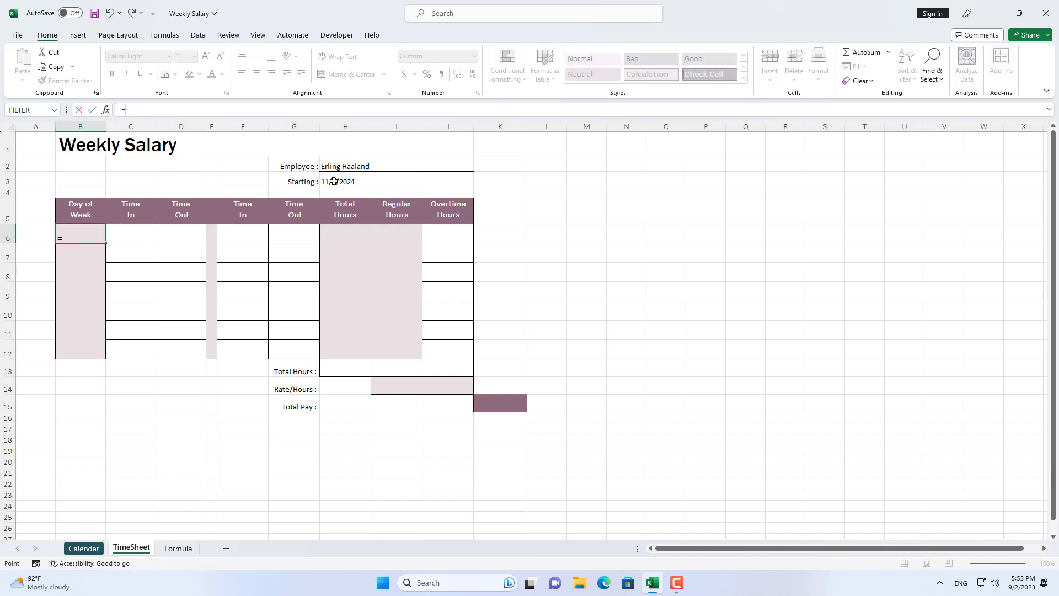
left_click(335, 182)
key("Return")
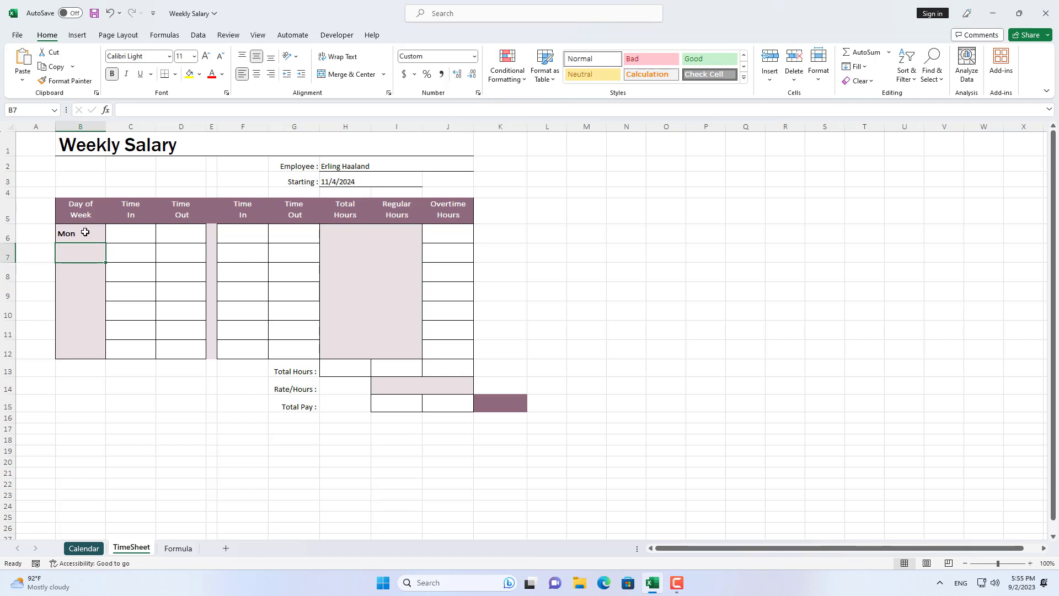
- Give B6 the custom number format ddd so it shows Mon
left_click(85, 232)
right_click(85, 234)
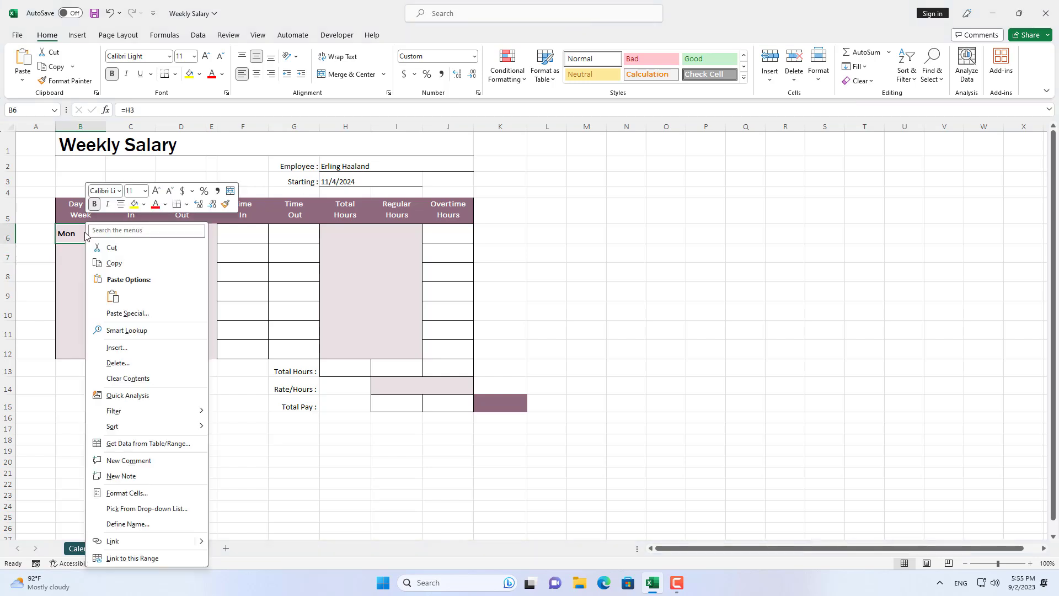
left_click(127, 492)
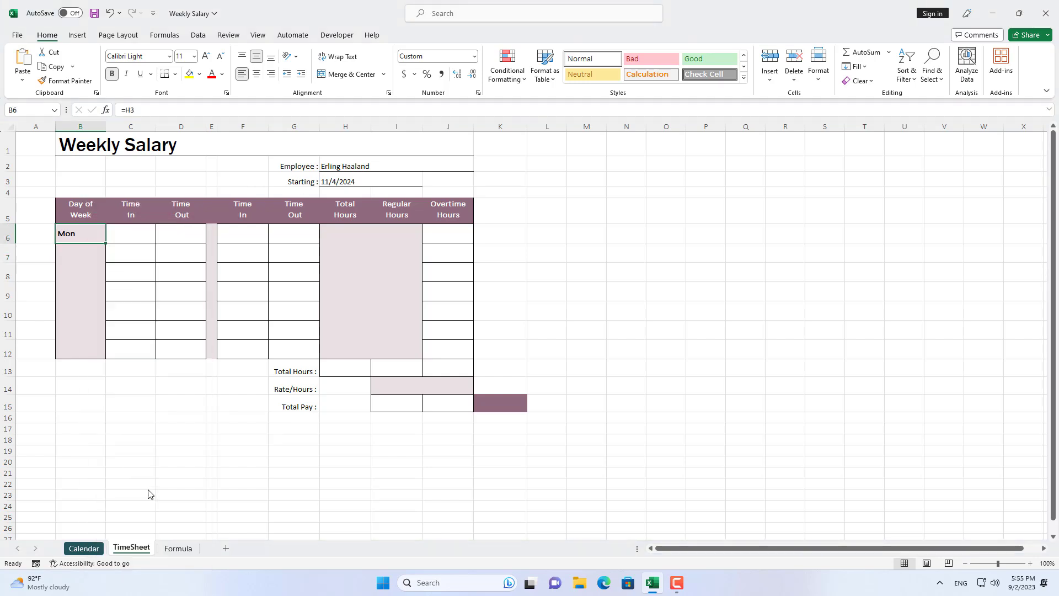
left_click_drag(131, 313, 461, 114)
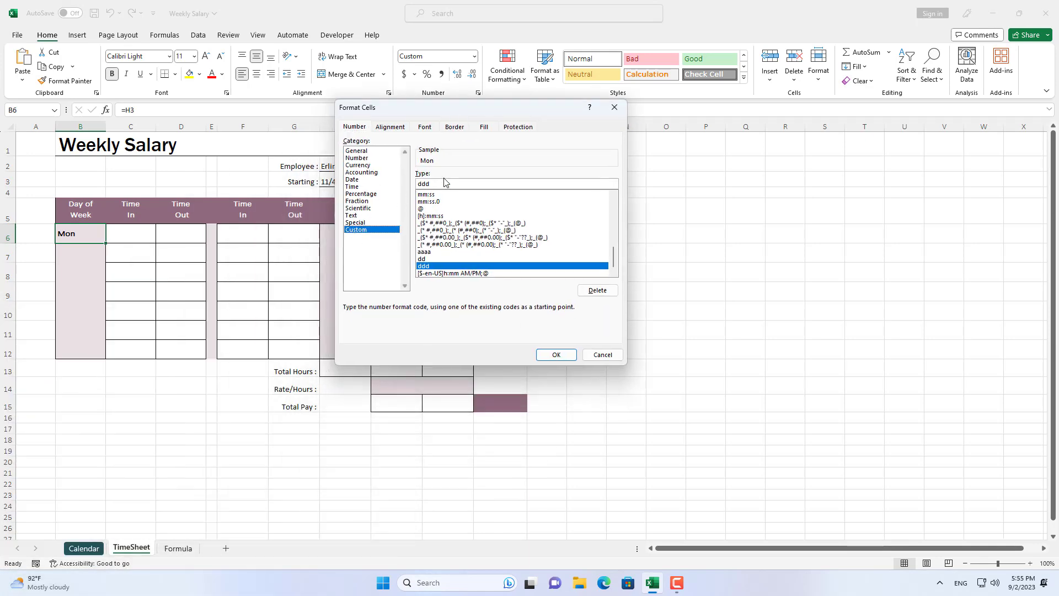
left_click(554, 354)
left_click(91, 256)
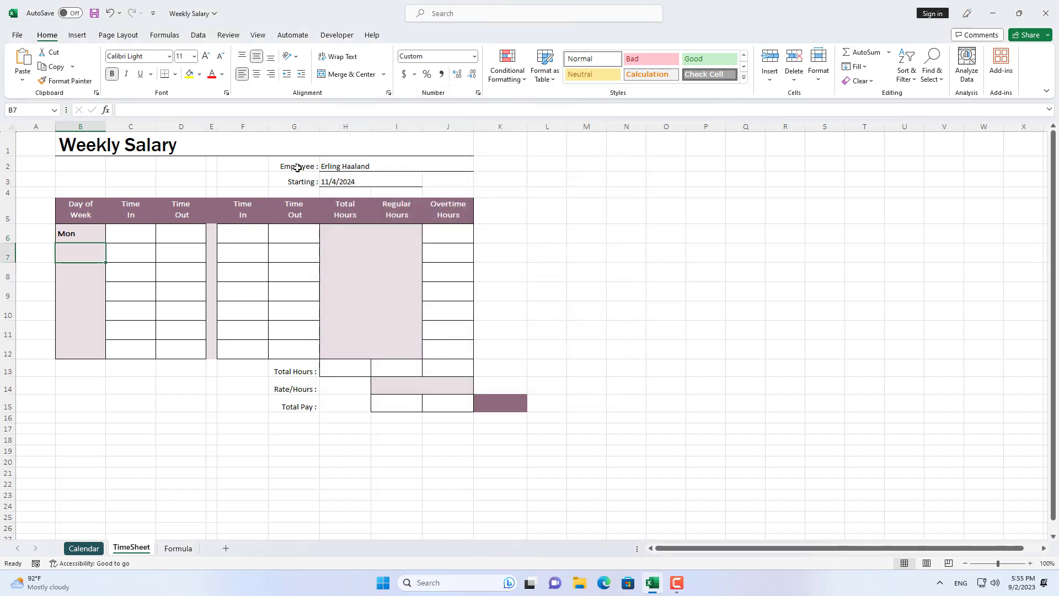
- Enter =B6+1 in B7 and fill it down to B12 so the days run Tue through Sun
type("=")
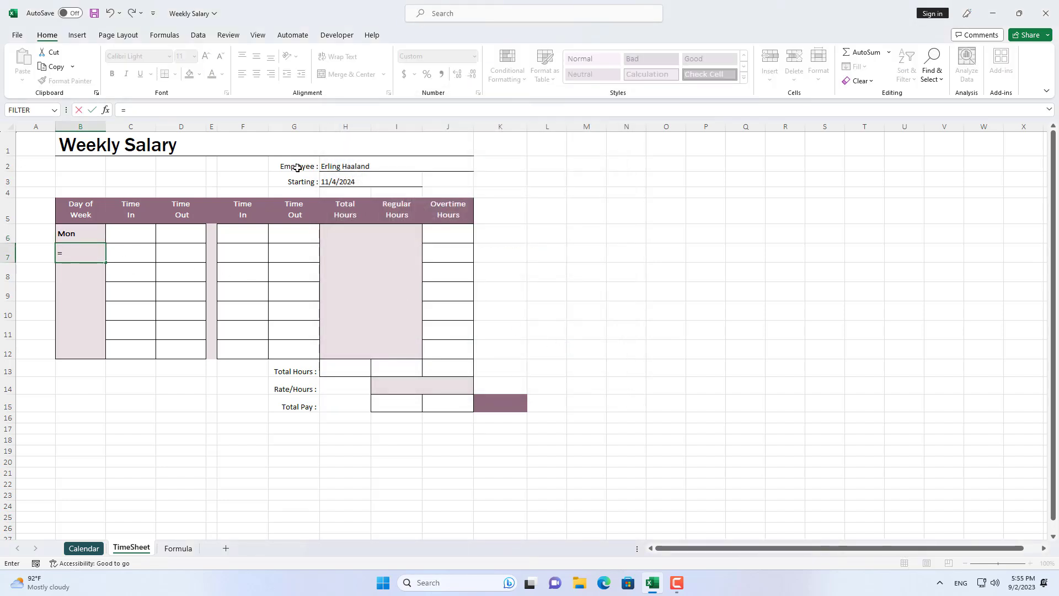
left_click(87, 231)
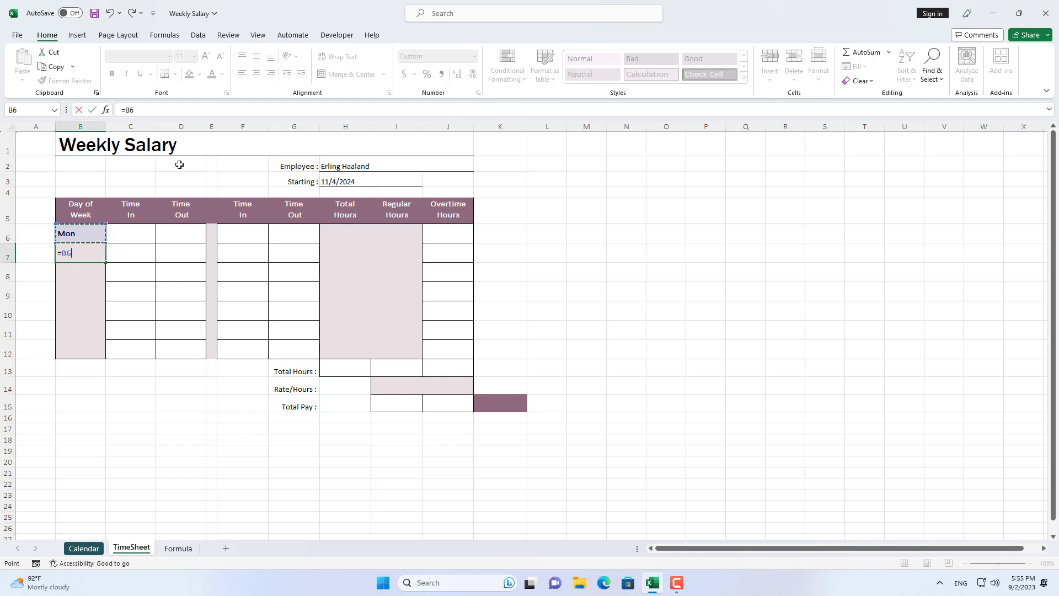
type("+1")
key("Return")
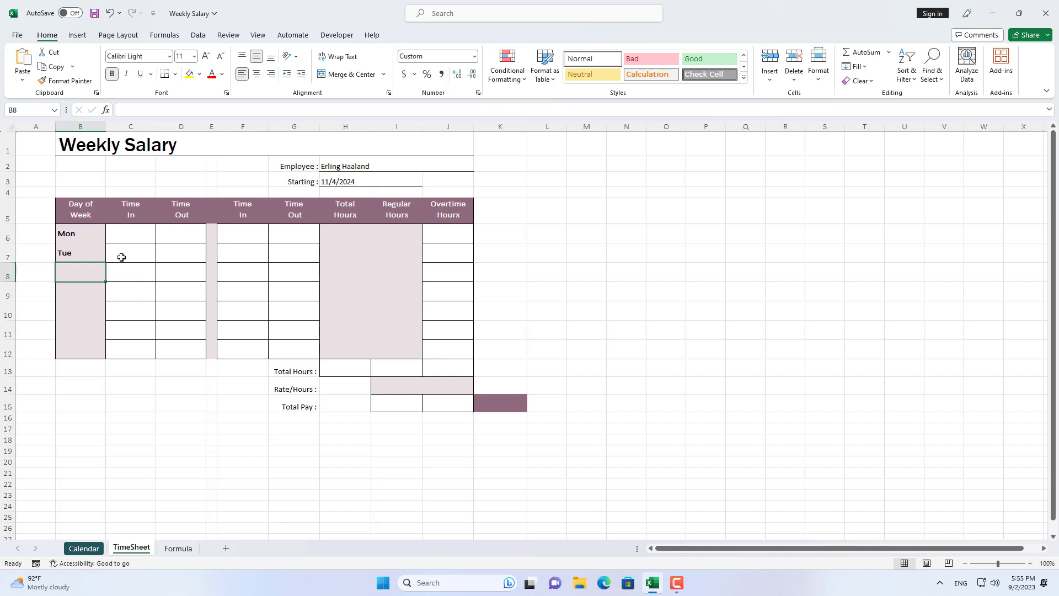
left_click(74, 252)
left_click_drag(105, 263, 94, 353)
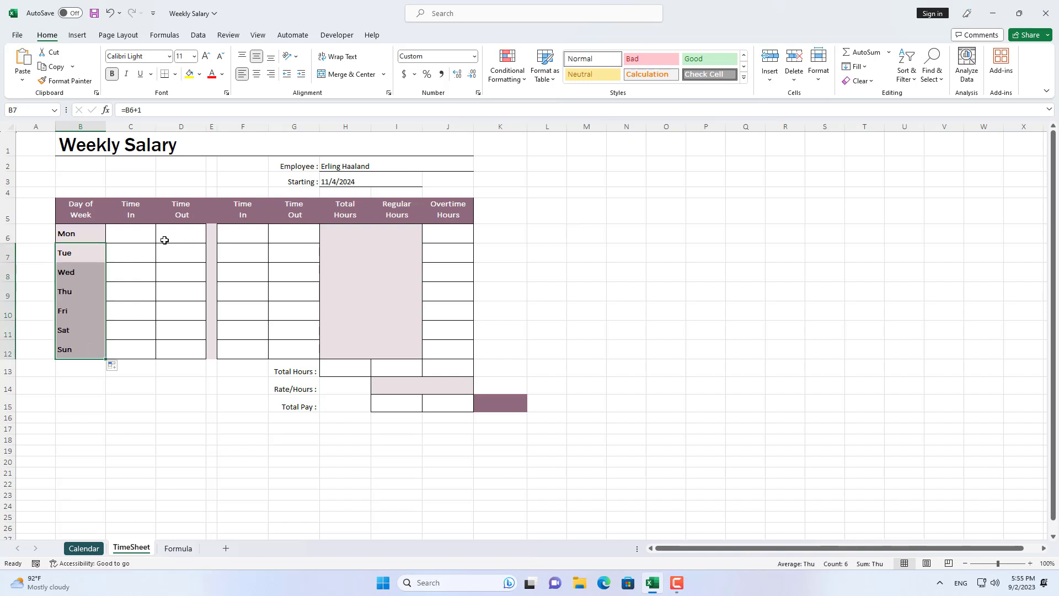
left_click_drag(98, 237, 83, 345)
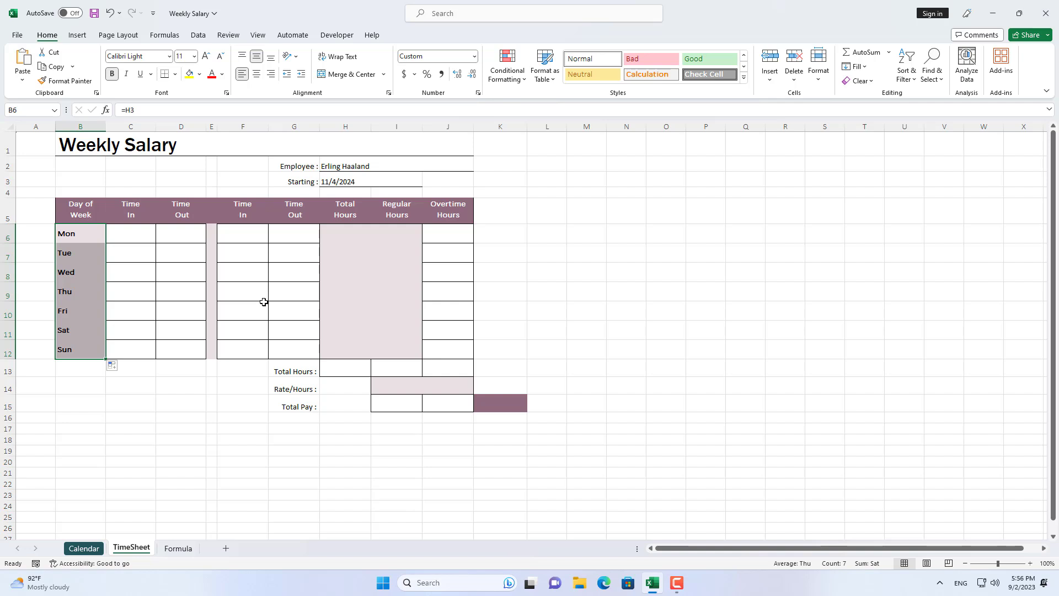
- Enter Monday's morning Time In 9:00 AM and Time Out 12:00 PM
left_click(141, 240)
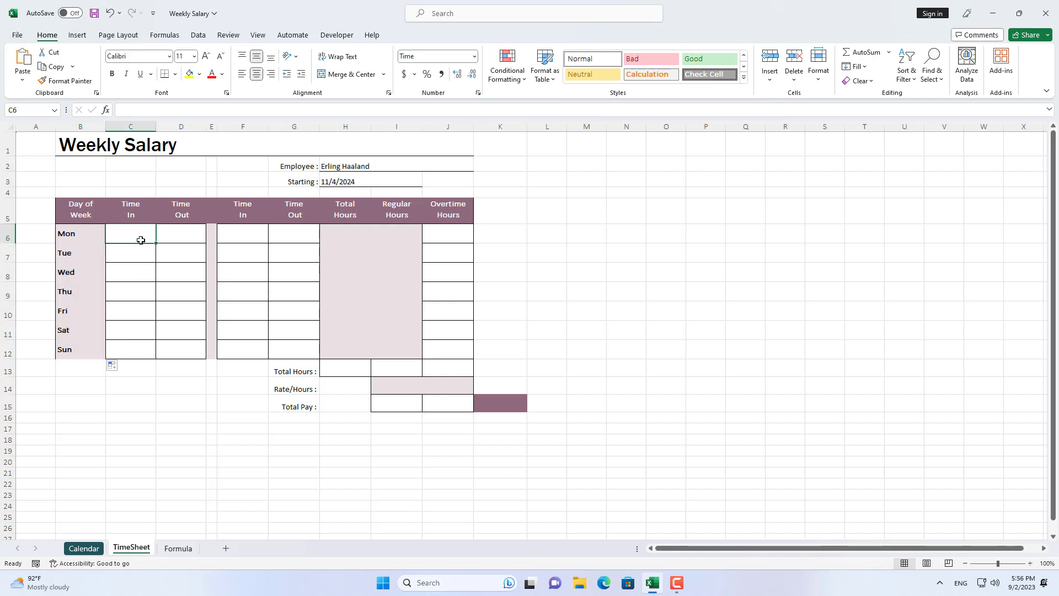
type("9:00 AM")
left_click(184, 239)
type("12:00 PM")
key("Return")
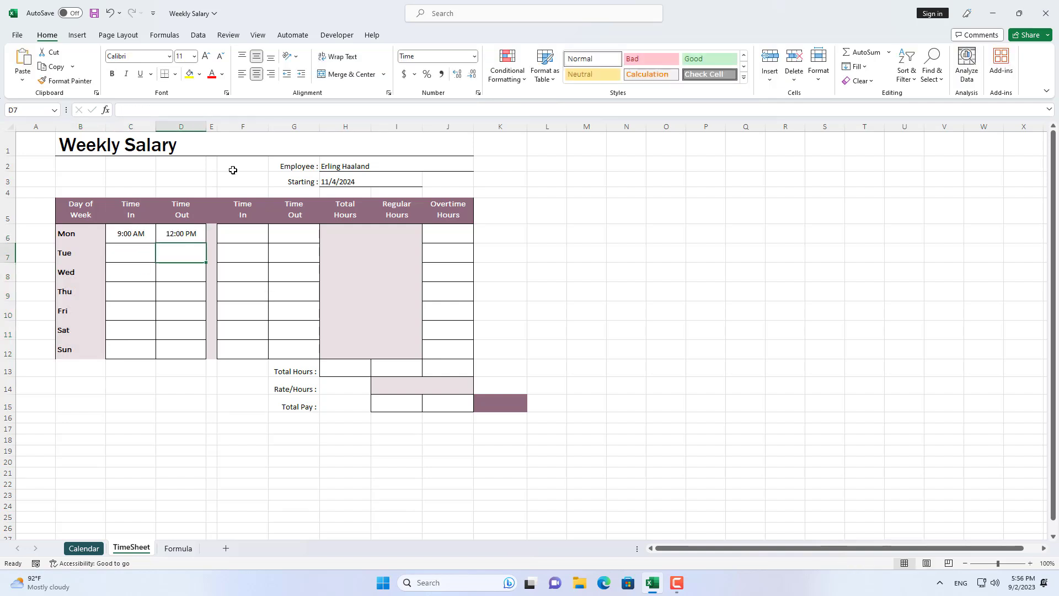
left_click(193, 233)
left_click_drag(125, 233, 177, 232)
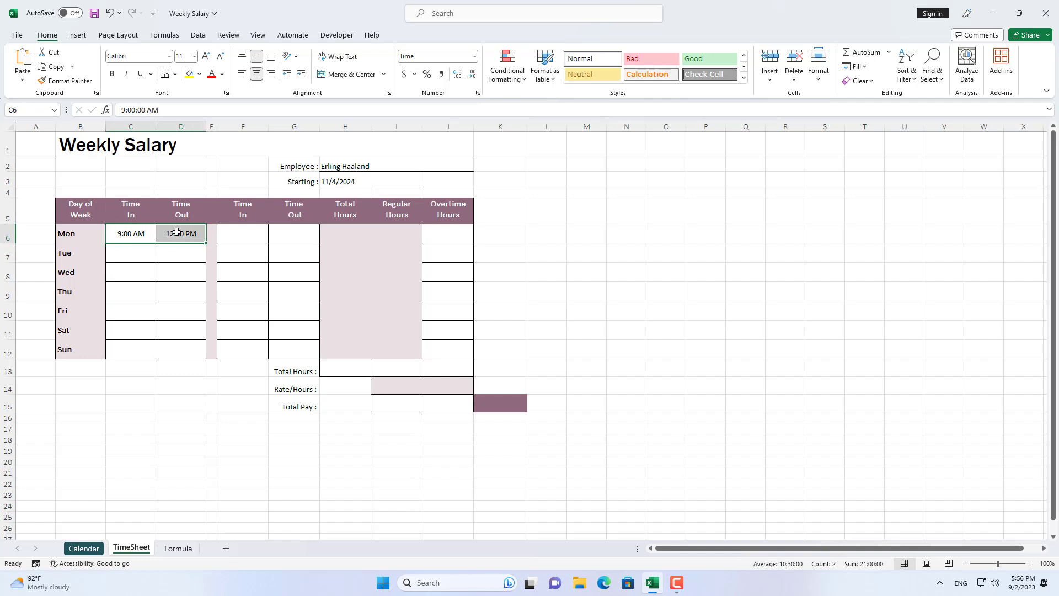
- Give H6 the formula =(D6-C6)*24 so Monday's total hours show 3.00
left_click(350, 234)
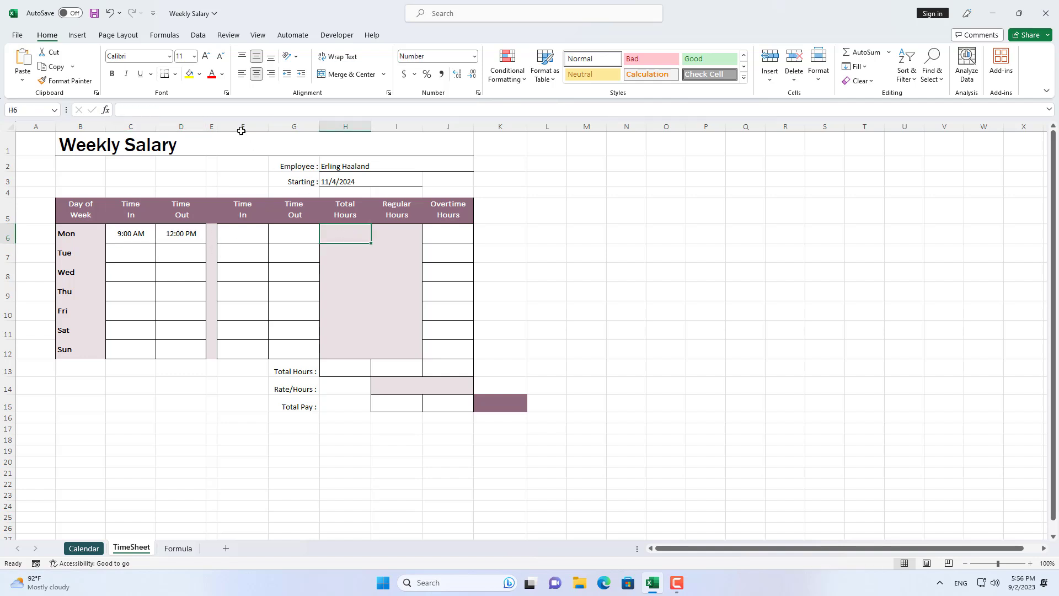
left_click(240, 110)
type("=")
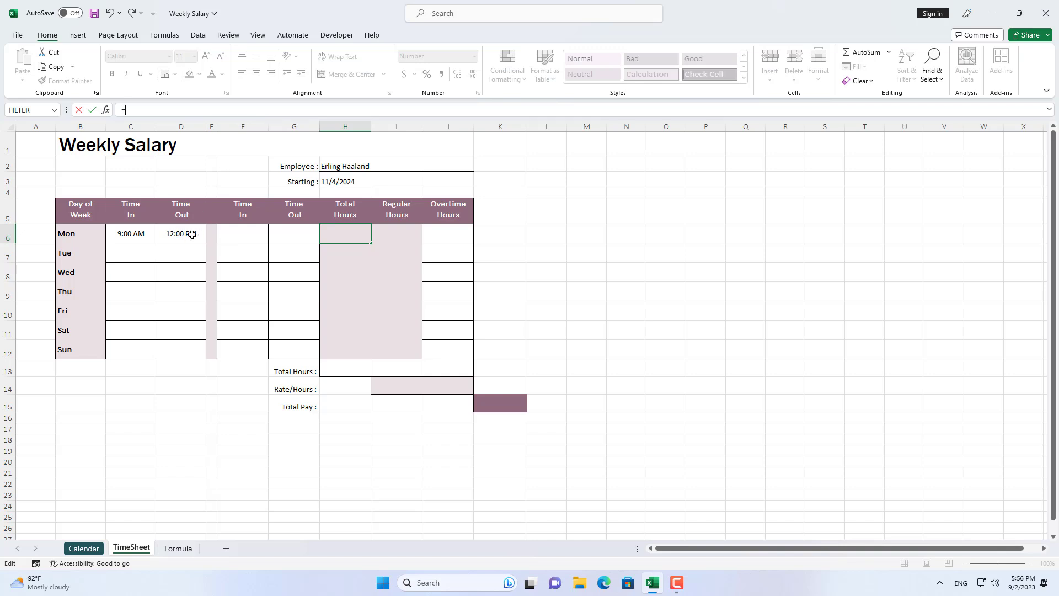
type("(")
left_click(197, 228)
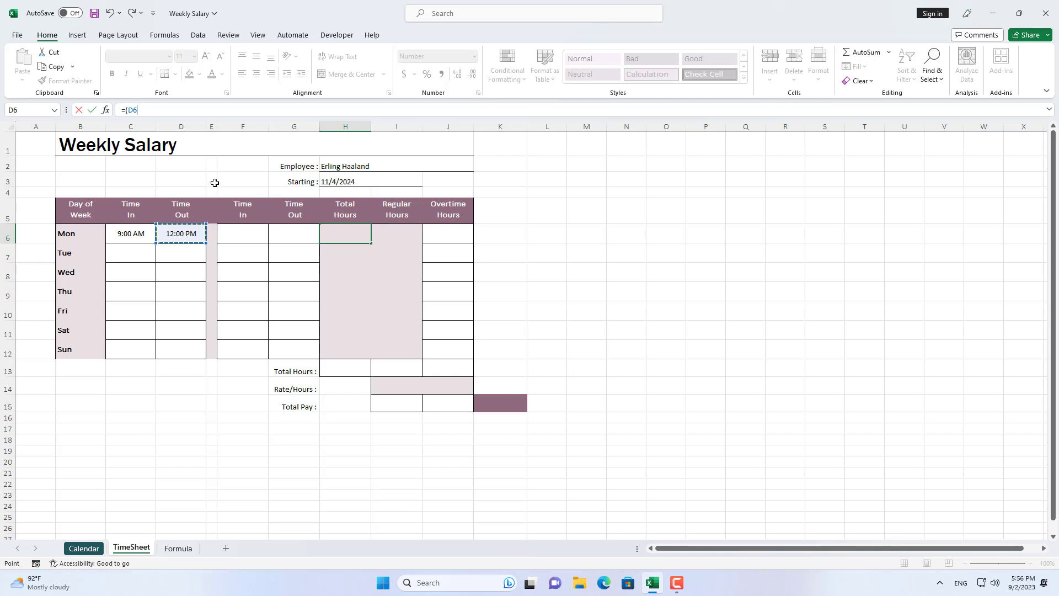
type("-")
left_click(133, 234)
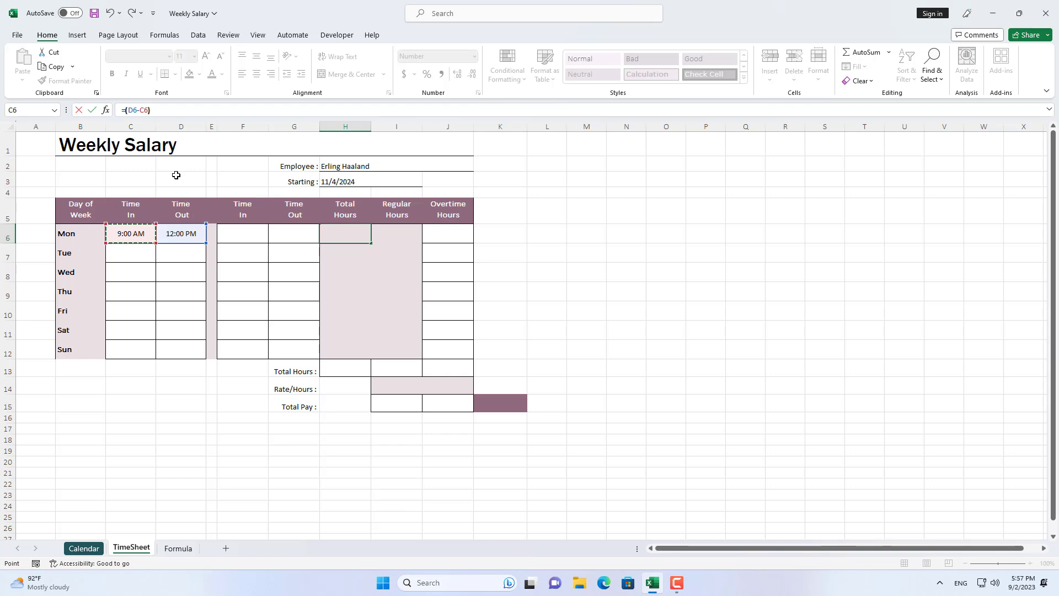
type(")")
key("Return")
left_click(364, 236)
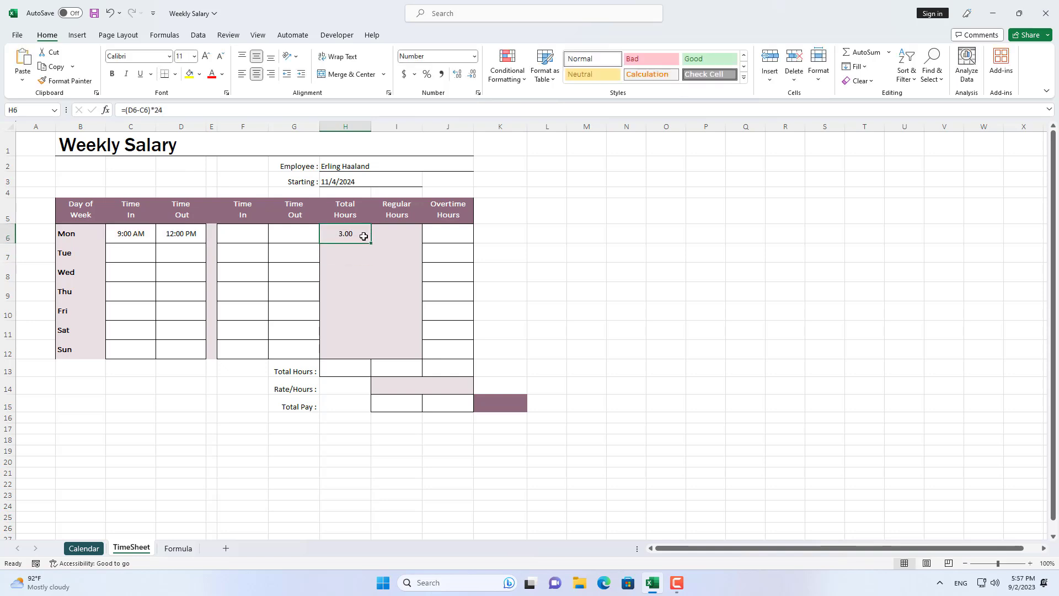
left_click(347, 368)
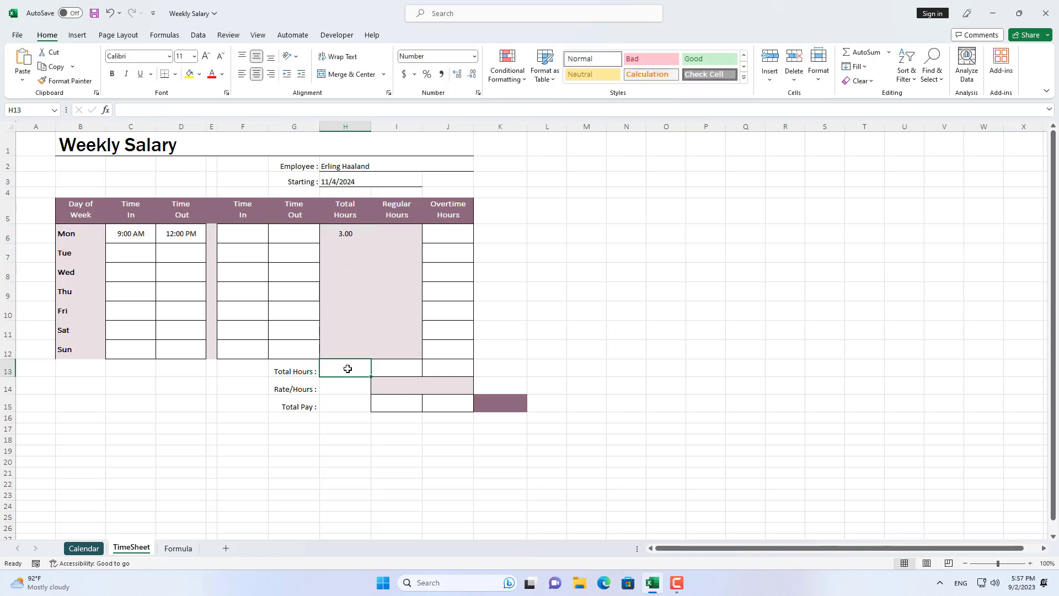
- AutoSum total hours in H13, set regular hours I13 to =H13, and enter 15 as the rate
left_click(864, 53)
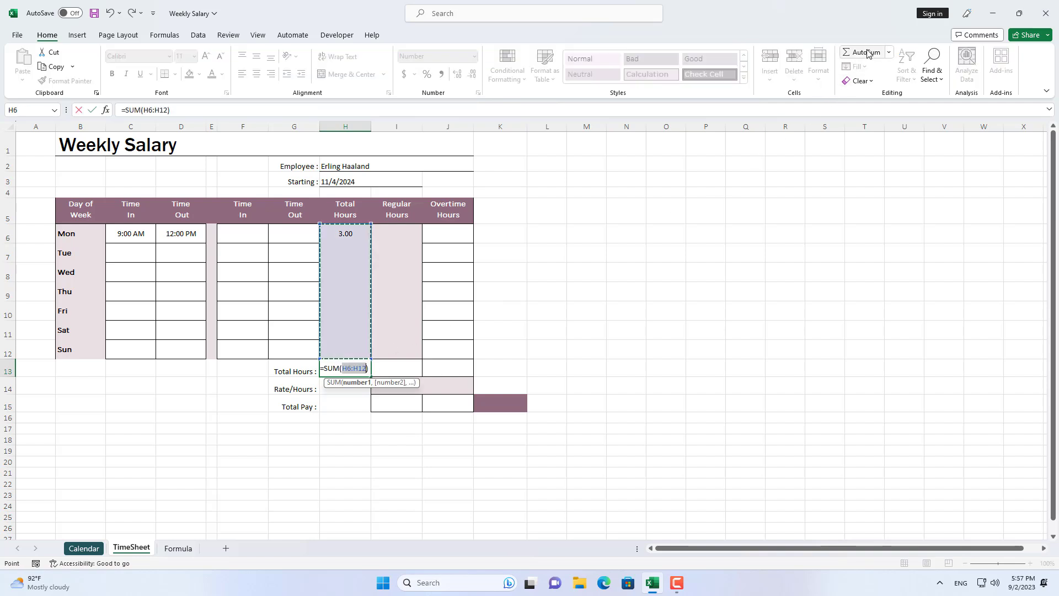
left_click(867, 53)
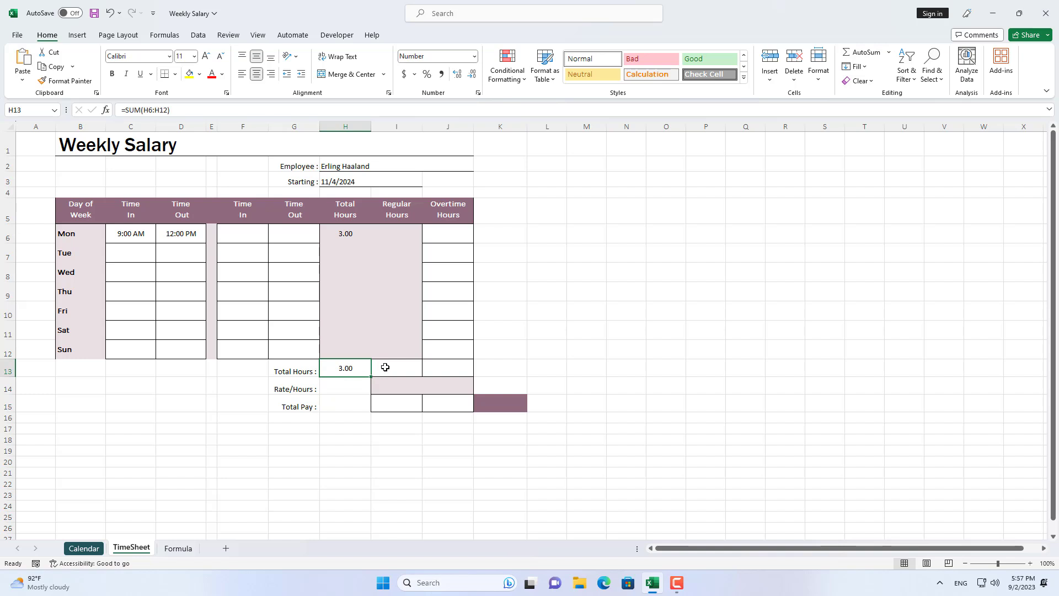
left_click(388, 367)
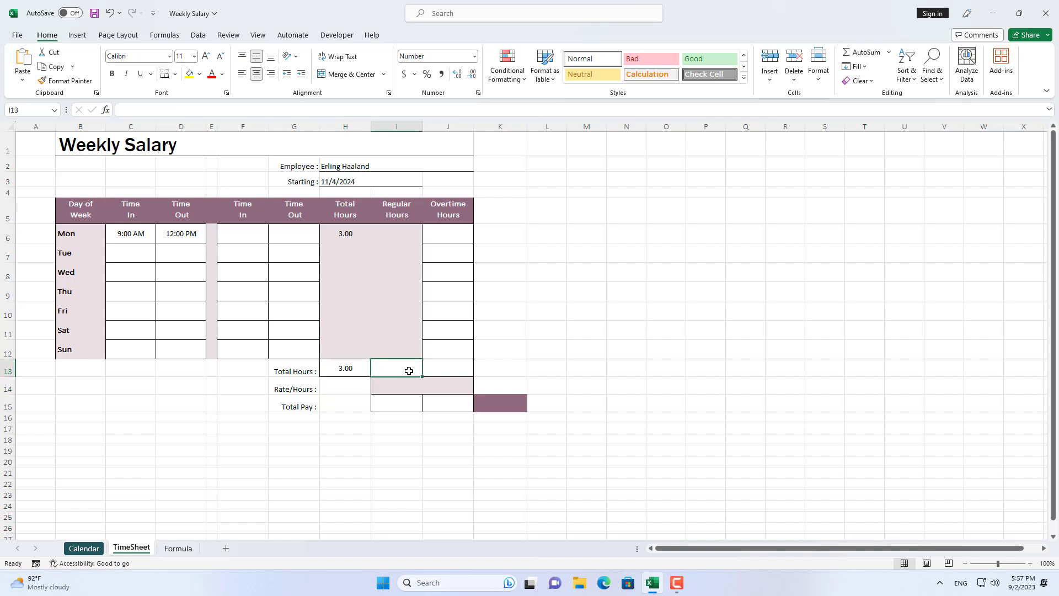
type("=")
left_click(346, 368)
key("Return")
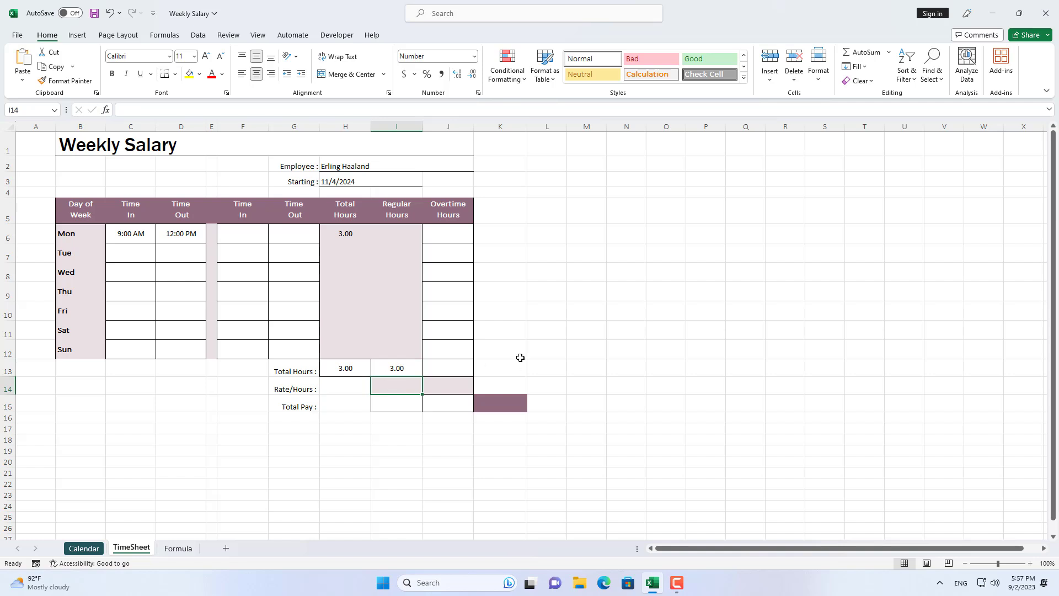
type("15")
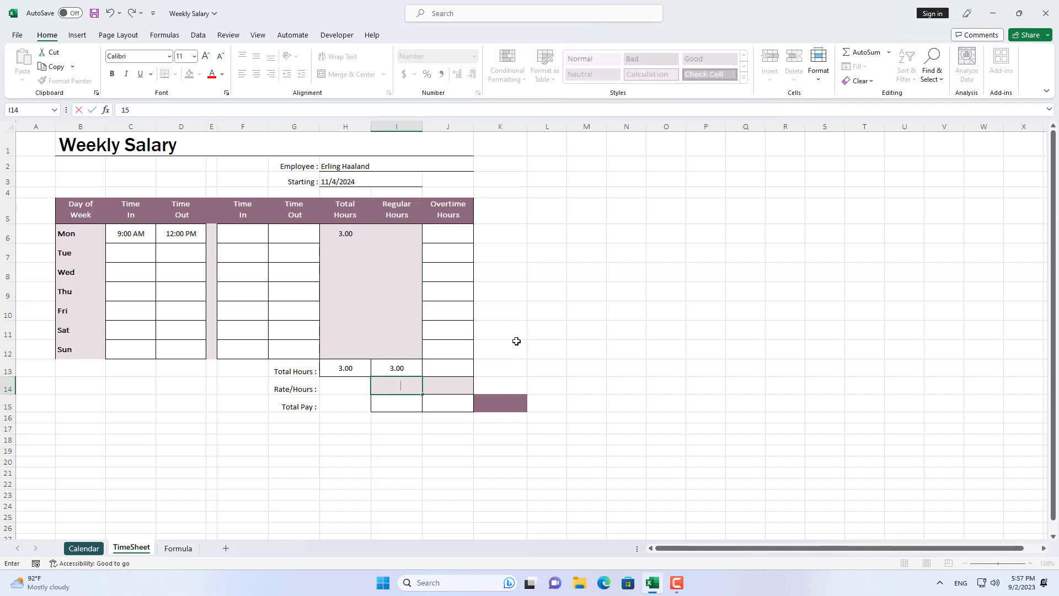
key("Return")
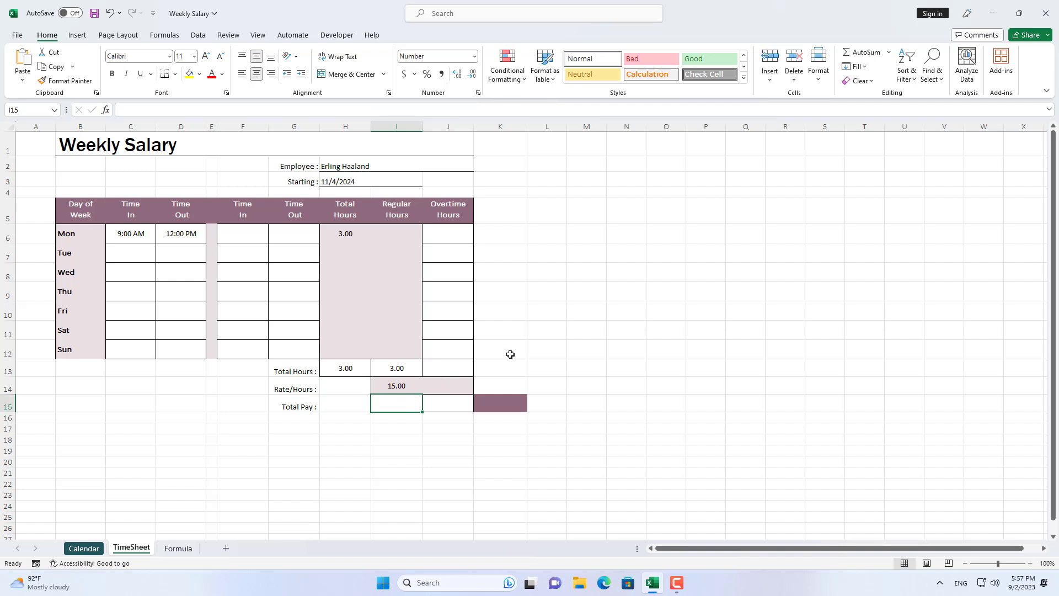
- Calculate regular pay in I15 as =I13*I14, giving 45.00
type("=")
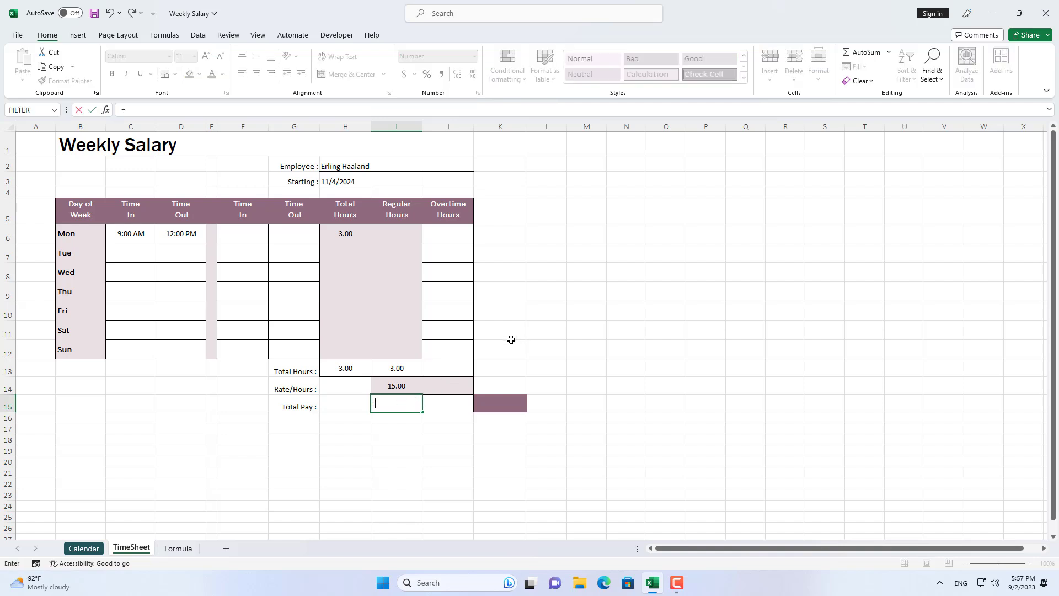
left_click(407, 367)
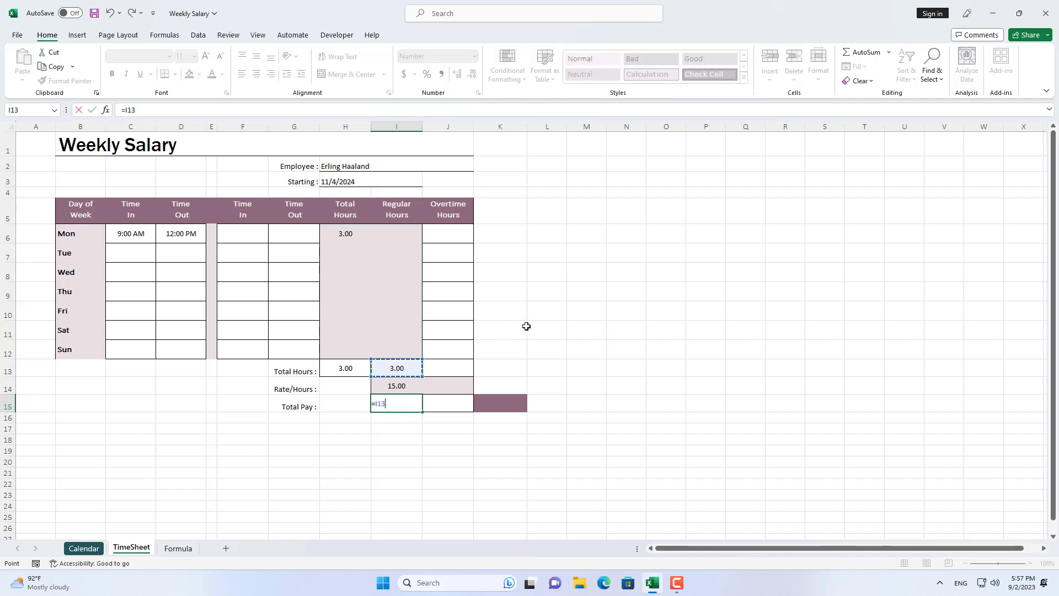
type("*")
left_click(408, 381)
key("Return")
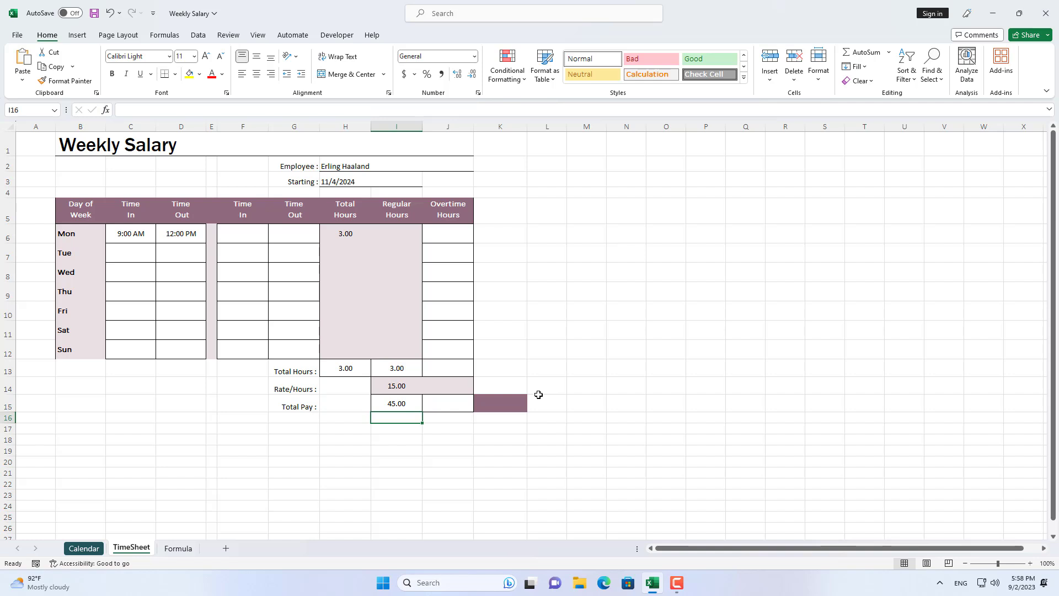
- AutoSum total pay in K15 as =SUM(I15:J15)
left_click(512, 402)
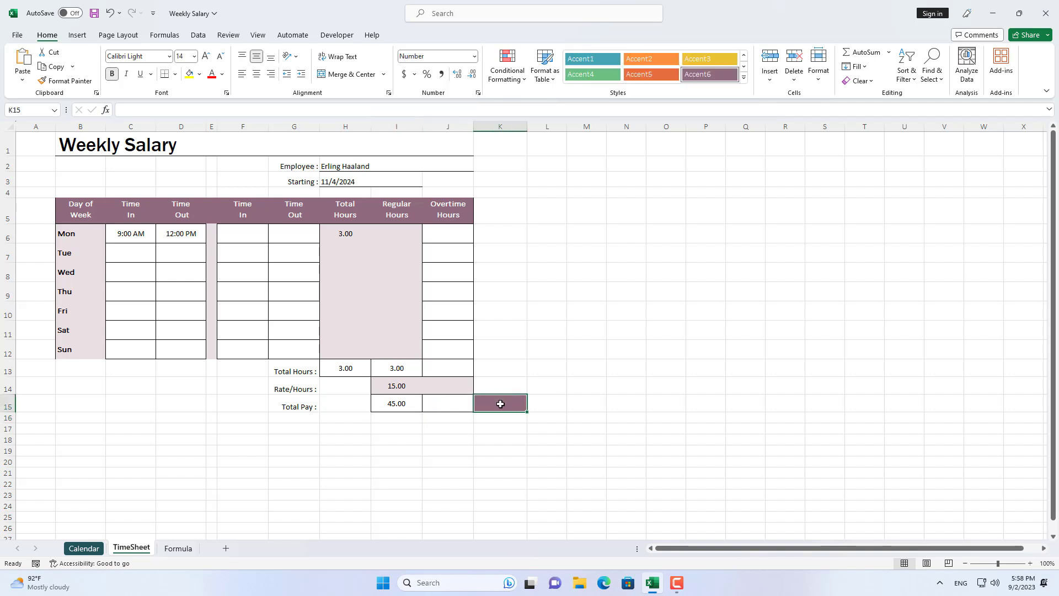
left_click(860, 52)
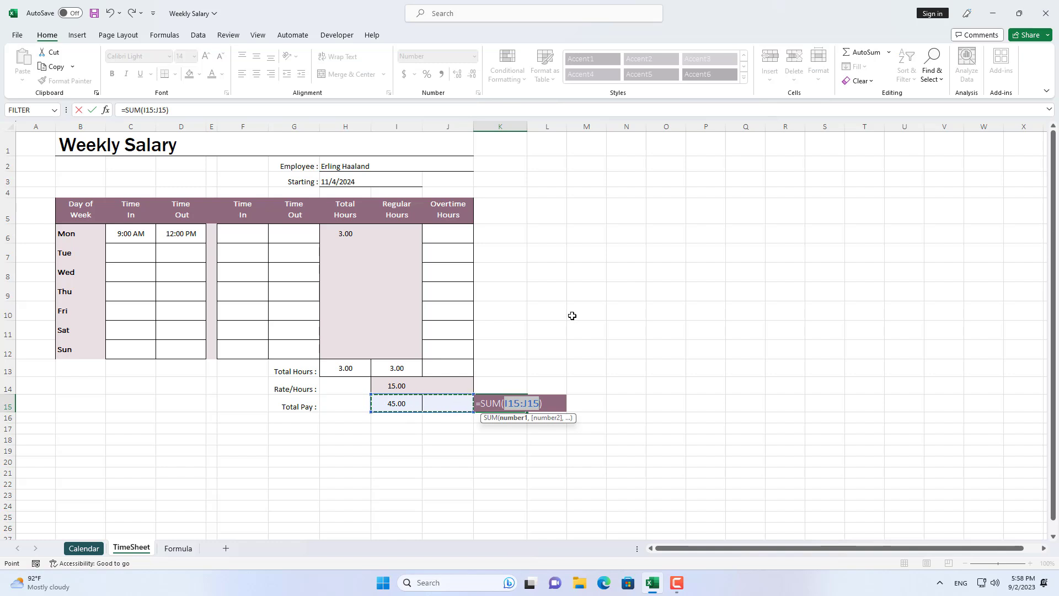
key("Return")
left_click(516, 402)
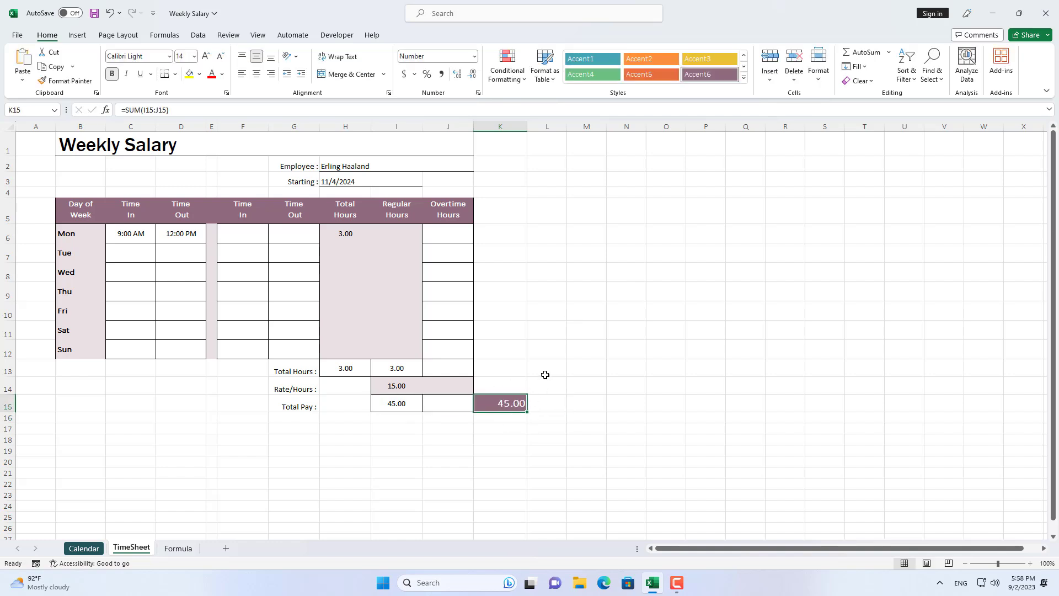
- Enter Monday's afternoon shift: 12:15 in F6 and 6:00 pm in G6
left_click(247, 235)
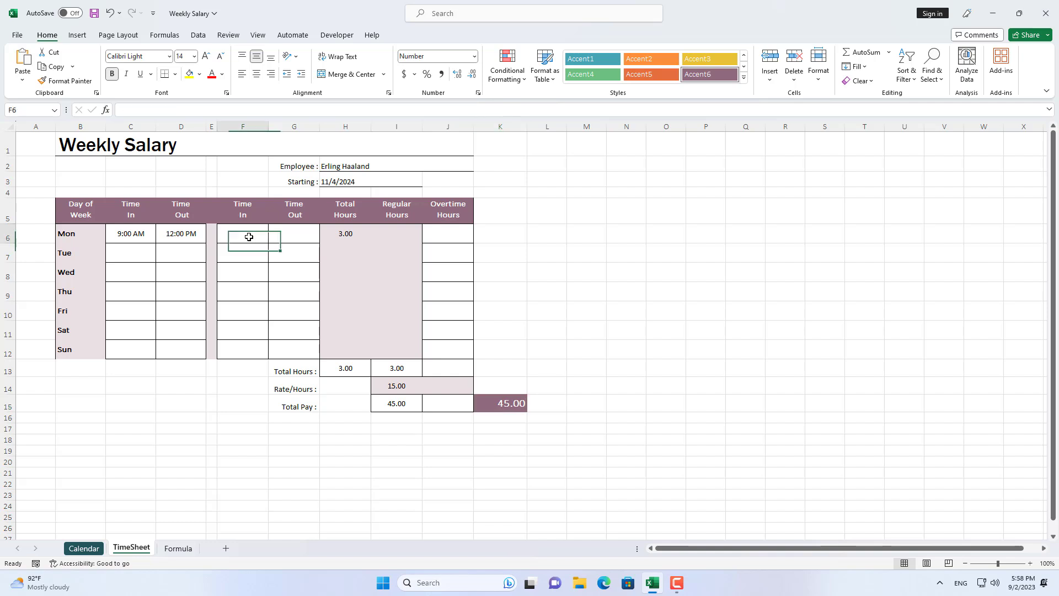
type("12:15")
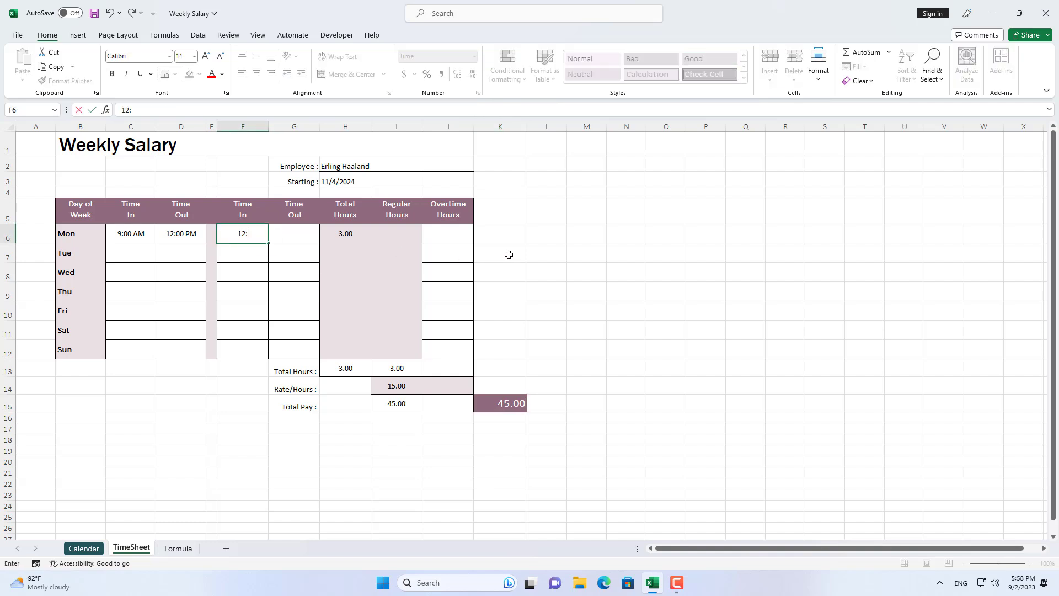
key("Tab")
type("6:00 pm")
key("Return")
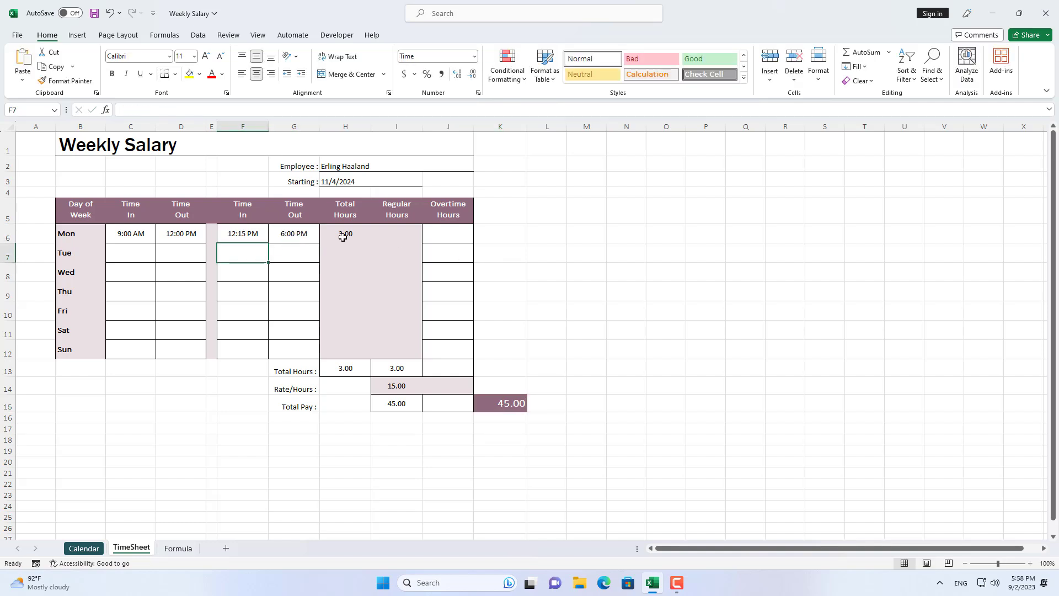
- Extend H6's formula to =(D6-C6)*24+(G6-F6)*24 so Monday totals 8.75 hours
left_click(343, 237)
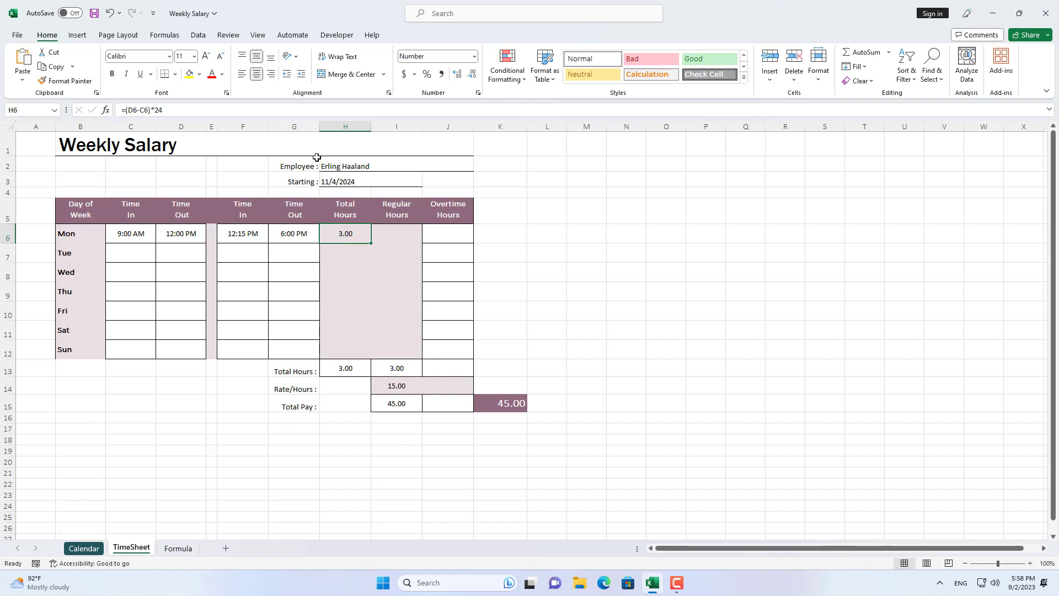
left_click(325, 110)
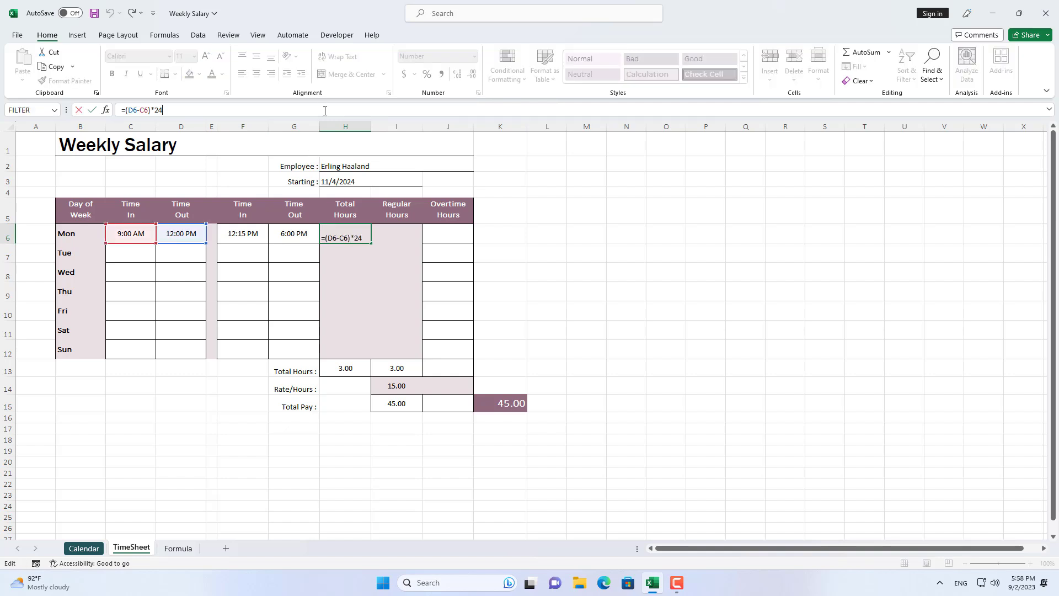
type("+(")
left_click(305, 232)
type("-")
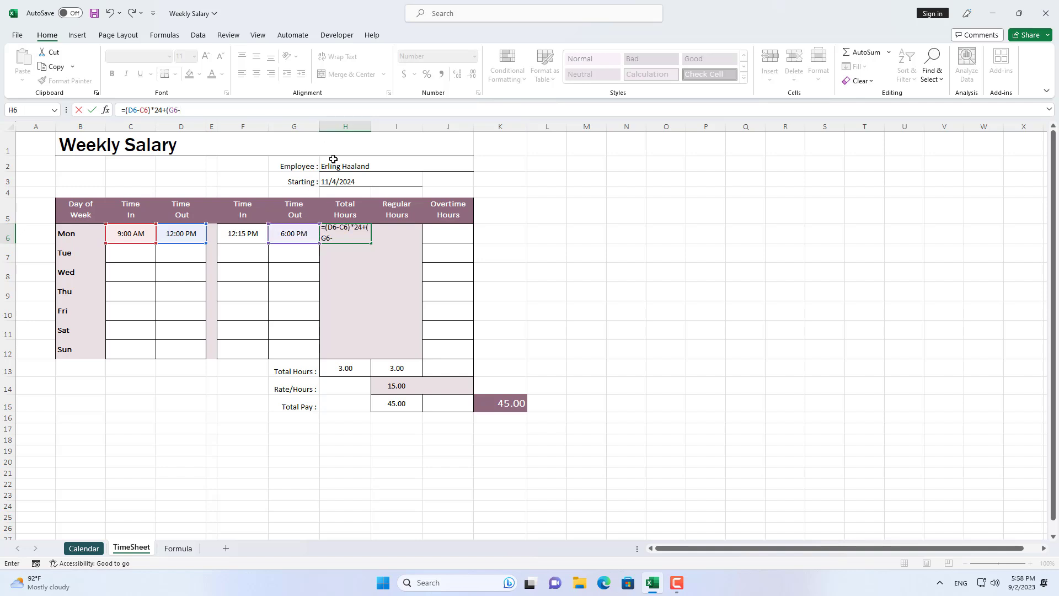
left_click(245, 232)
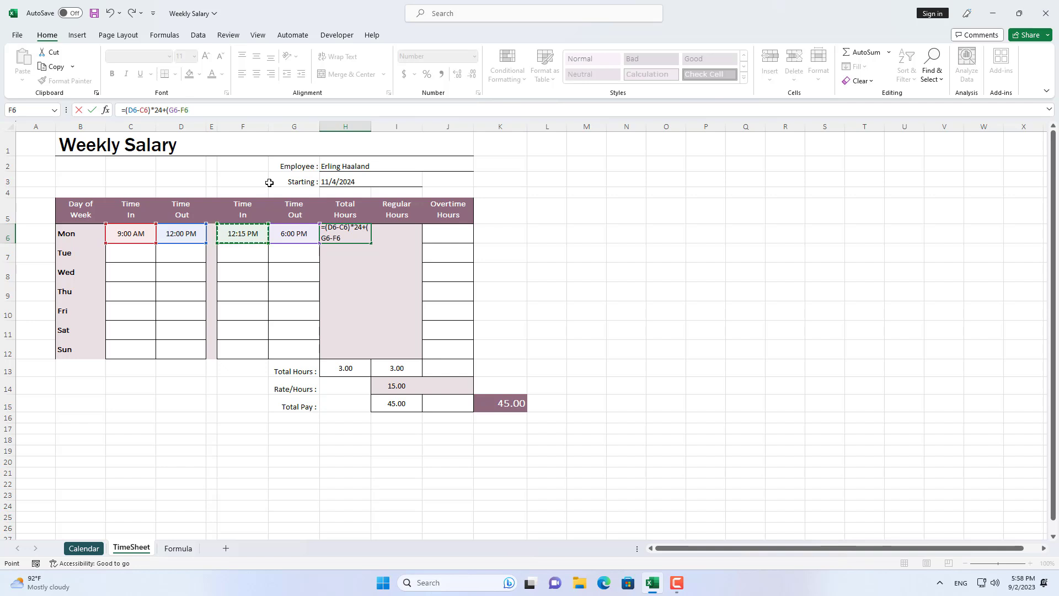
type(")*24")
key("Return")
- Check the updated formulas in H6, H13, I13, I15 and K15, now showing 131.25 pay
left_click(356, 235)
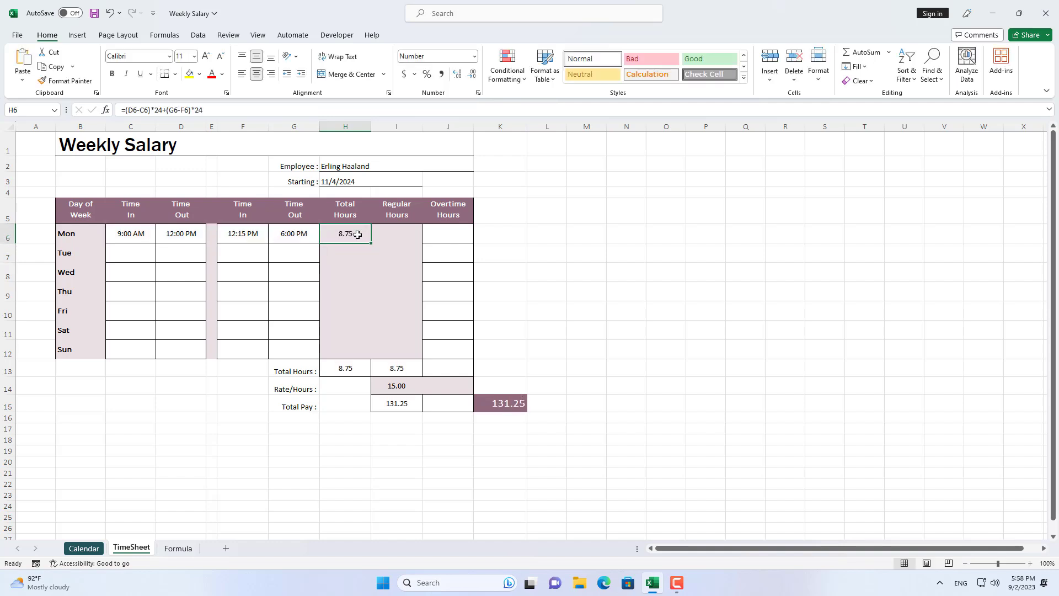
left_click(350, 367)
left_click(402, 369)
left_click(406, 404)
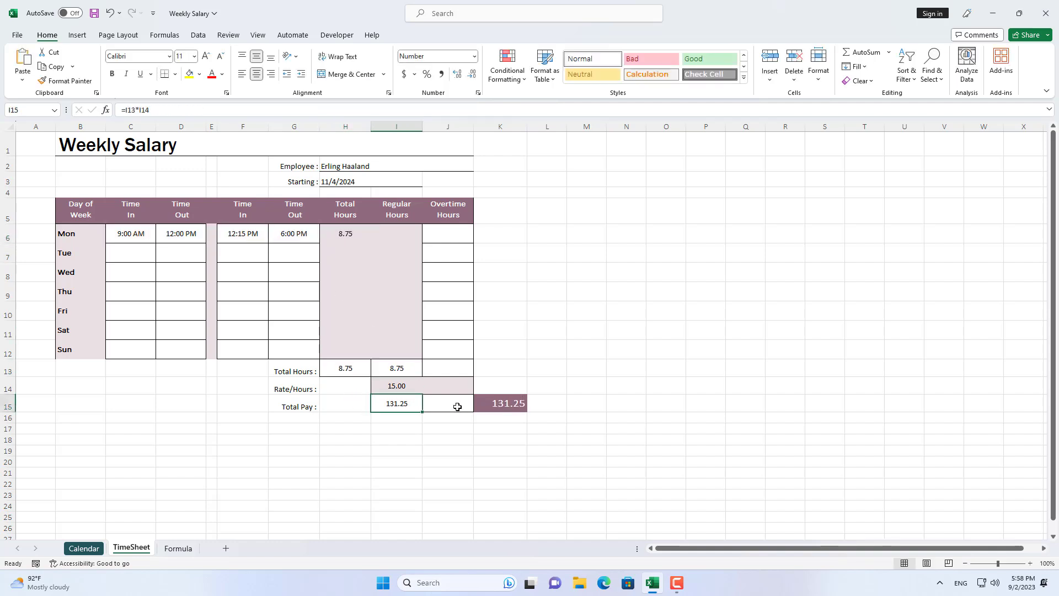
left_click(498, 403)
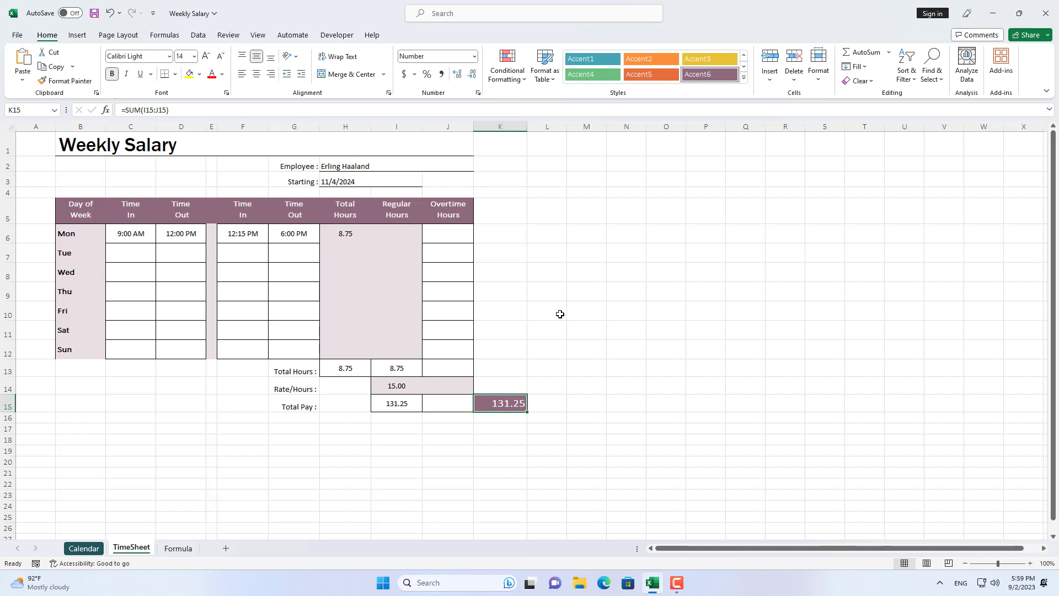
- Copy the Overtime Hours header from J5 to L5 and merge and centre it across L5:N5
left_click_drag(452, 214, 448, 345)
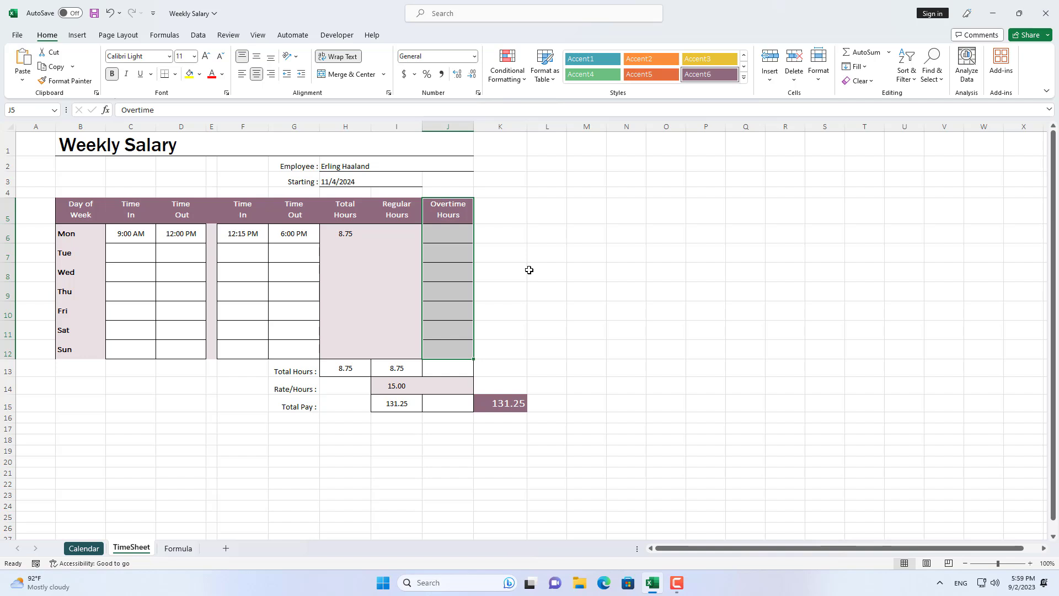
left_click(451, 212)
key("ctrl+c")
left_click(555, 212)
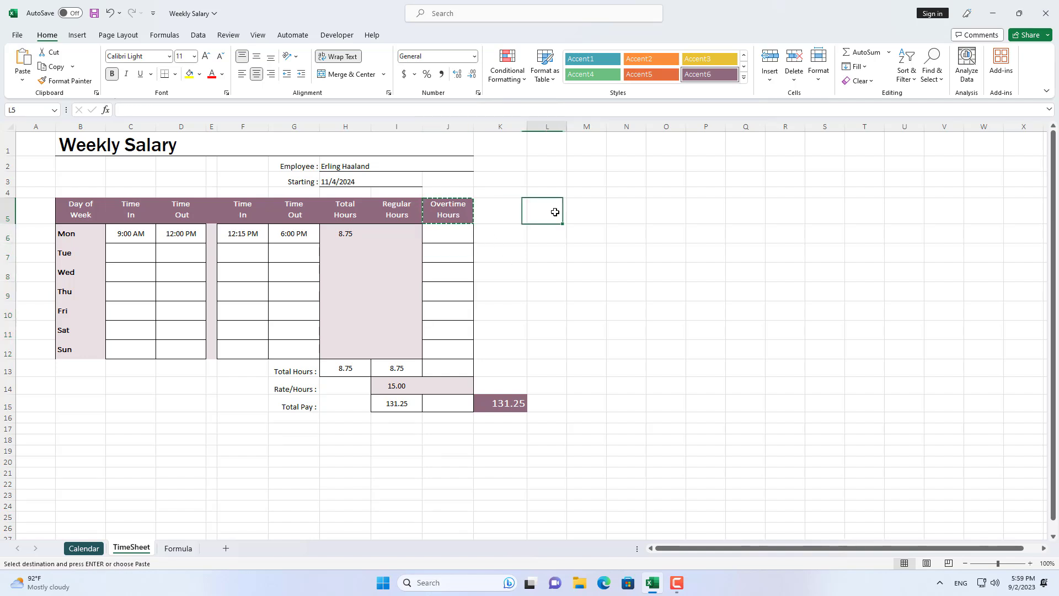
key("ctrl+v")
left_click_drag(554, 212, 625, 212)
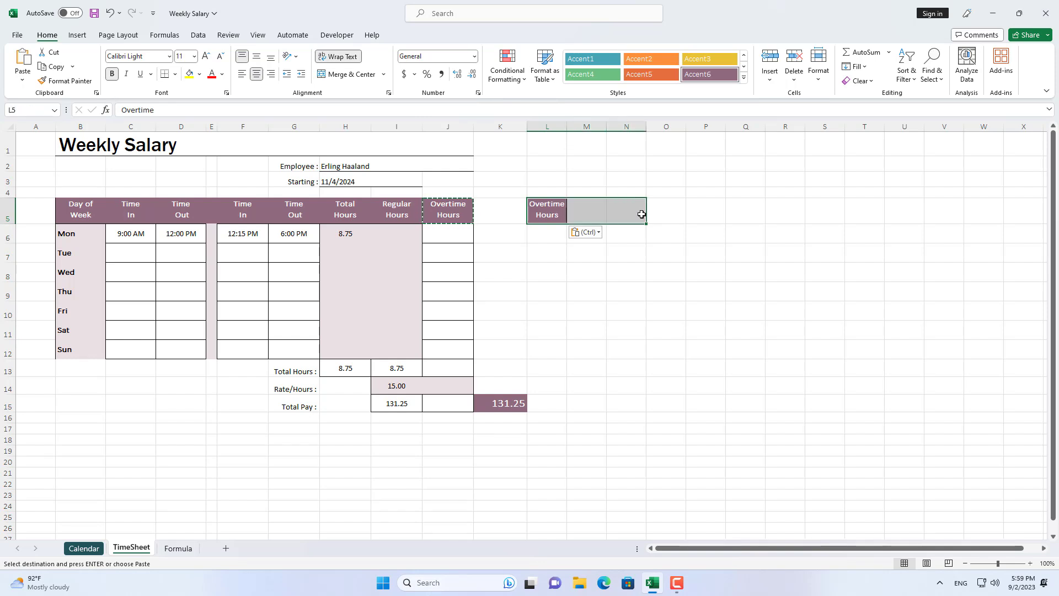
left_click(349, 74)
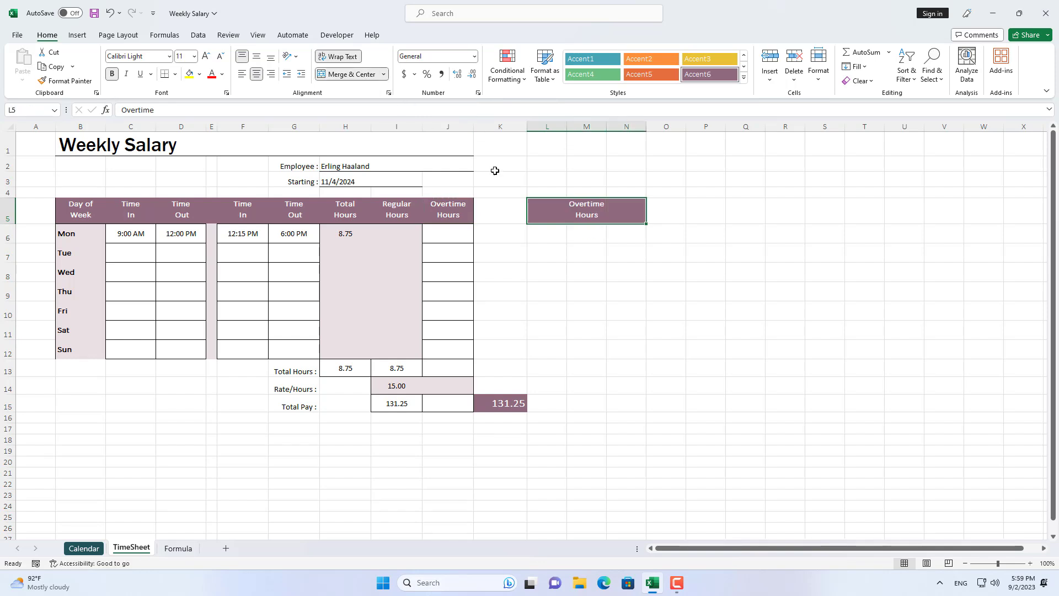
- Change the L5 header text from Overtime Hours to Overtime Options
double_click(586, 214)
double_click(587, 215)
type("Options")
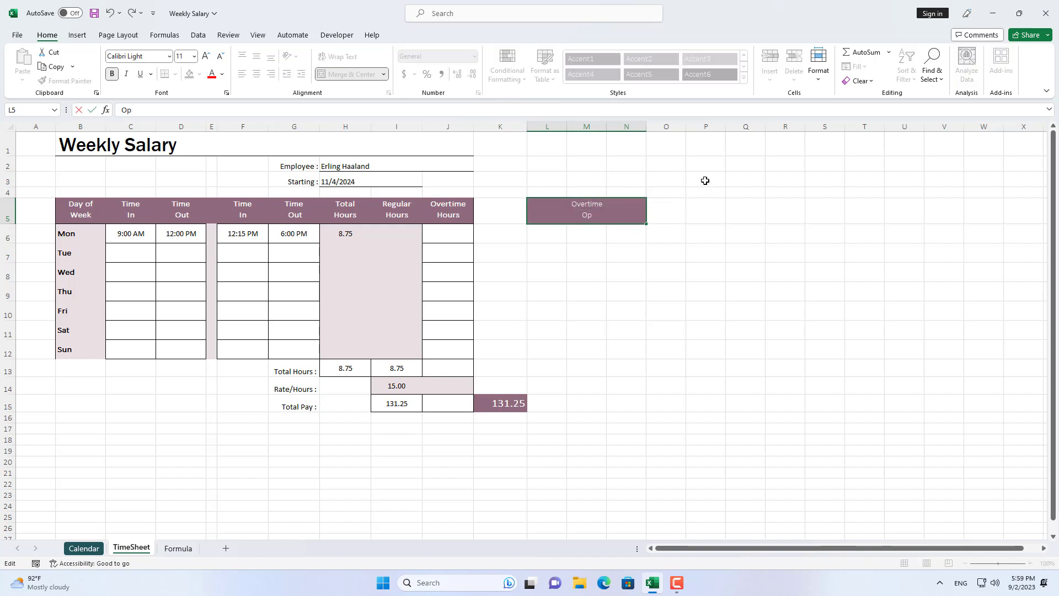
key("Return")
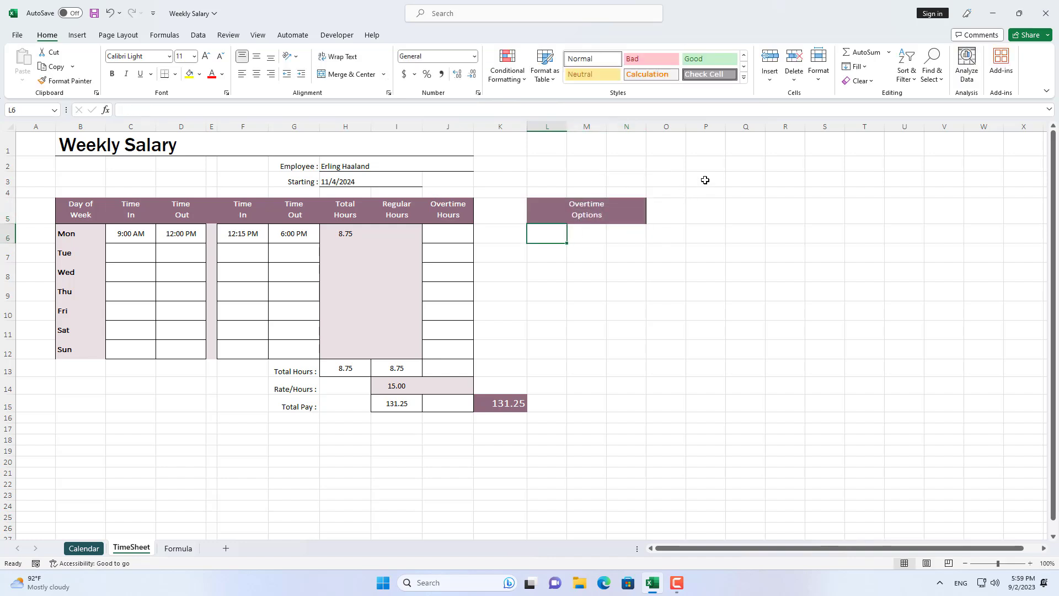
- Insert a Form Controls check box from the Developer tab and draw it in L6
left_click(337, 36)
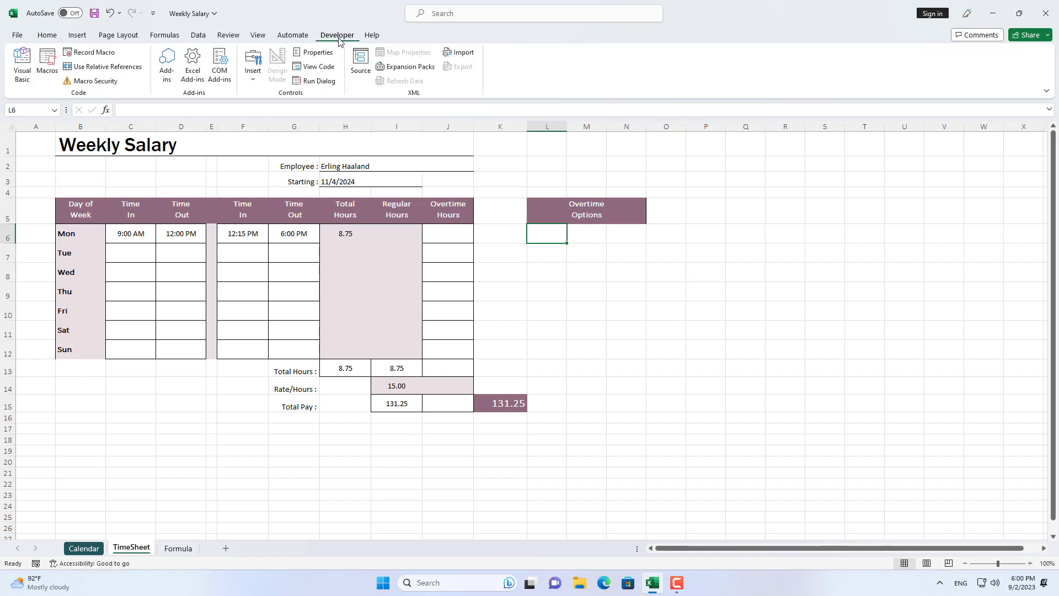
left_click(254, 80)
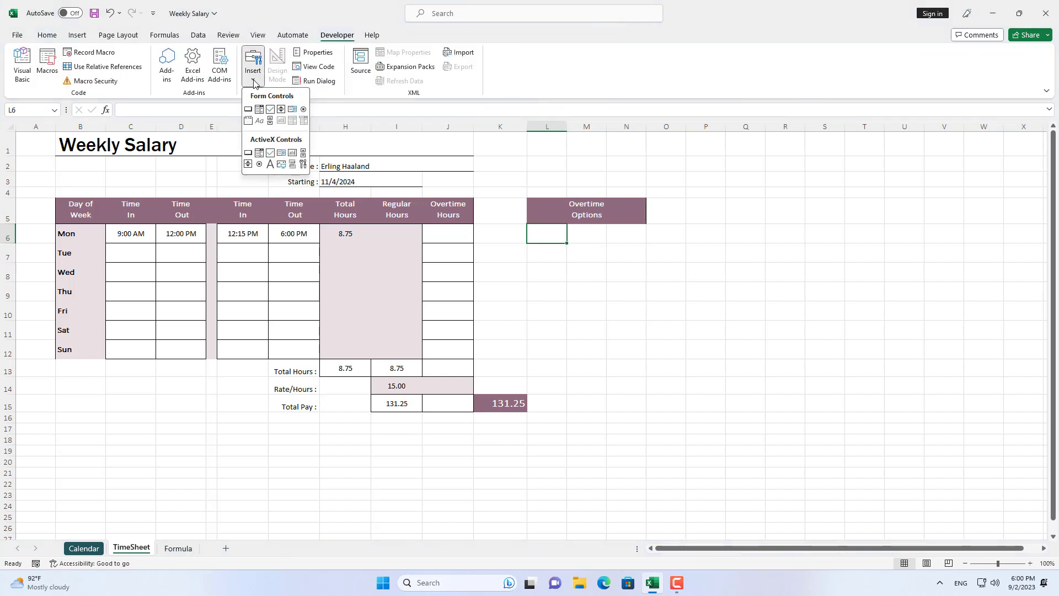
left_click(271, 111)
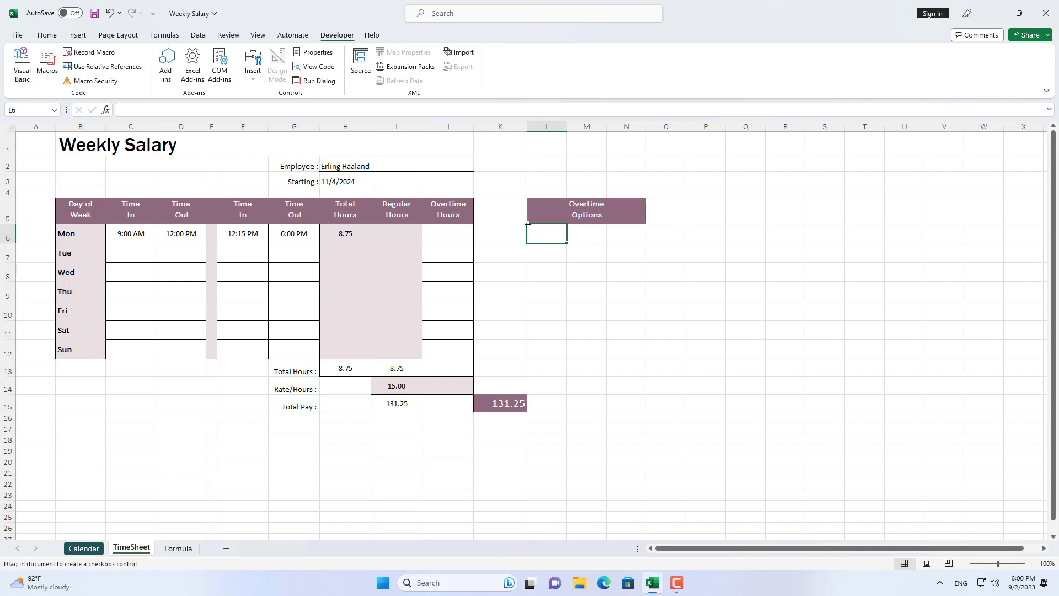
left_click_drag(527, 223, 606, 242)
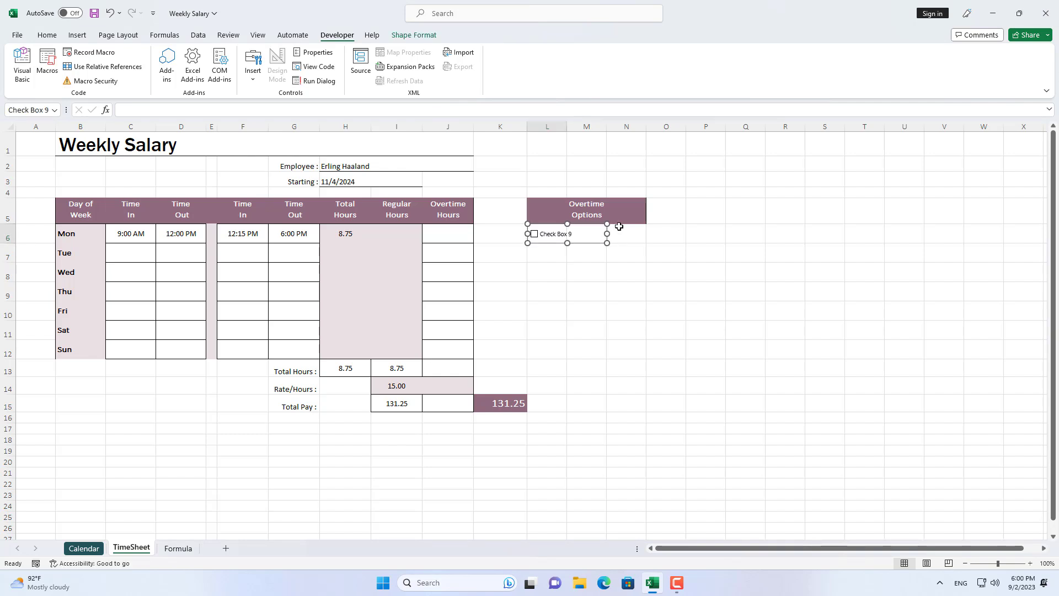
- Replace the check box's default label with "Daily After :"
right_click(552, 234)
left_click(584, 289)
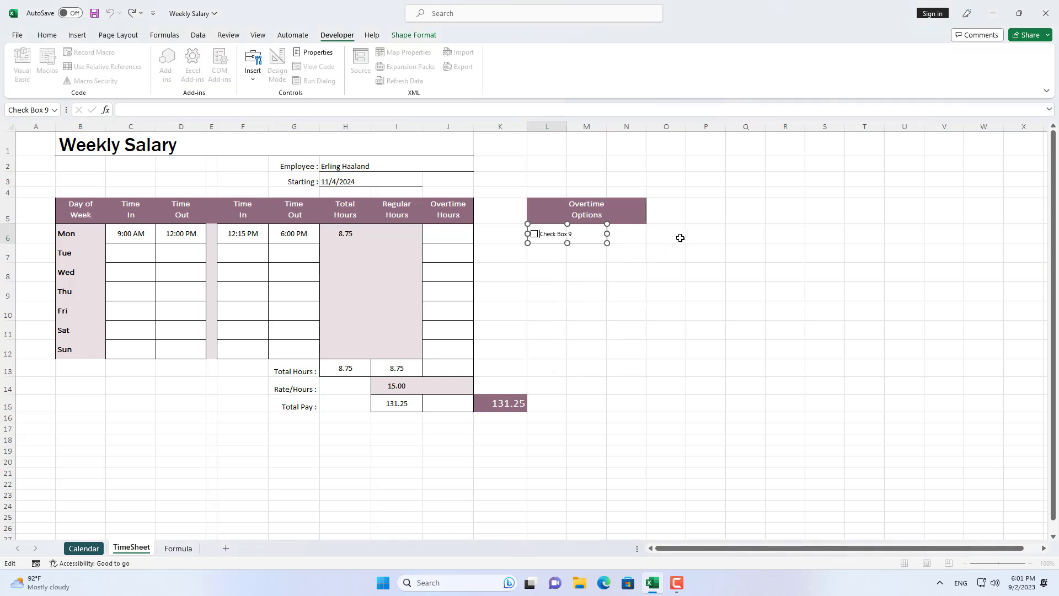
key("Home")
key("Delete")
key("Delete")
key("Delete")
key("Delete")
key("Delete")
key("Delete")
key("Delete")
key("Escape")
key("Escape")
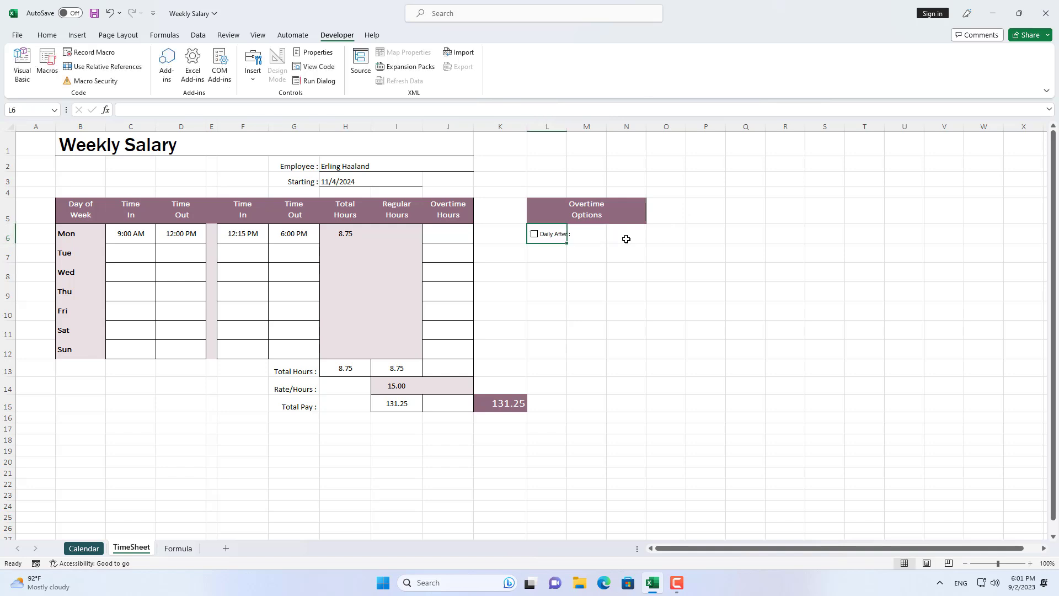
left_click(626, 239)
- Put 8 in N6 with a thick outside border and the word Hours in O6
left_click(48, 36)
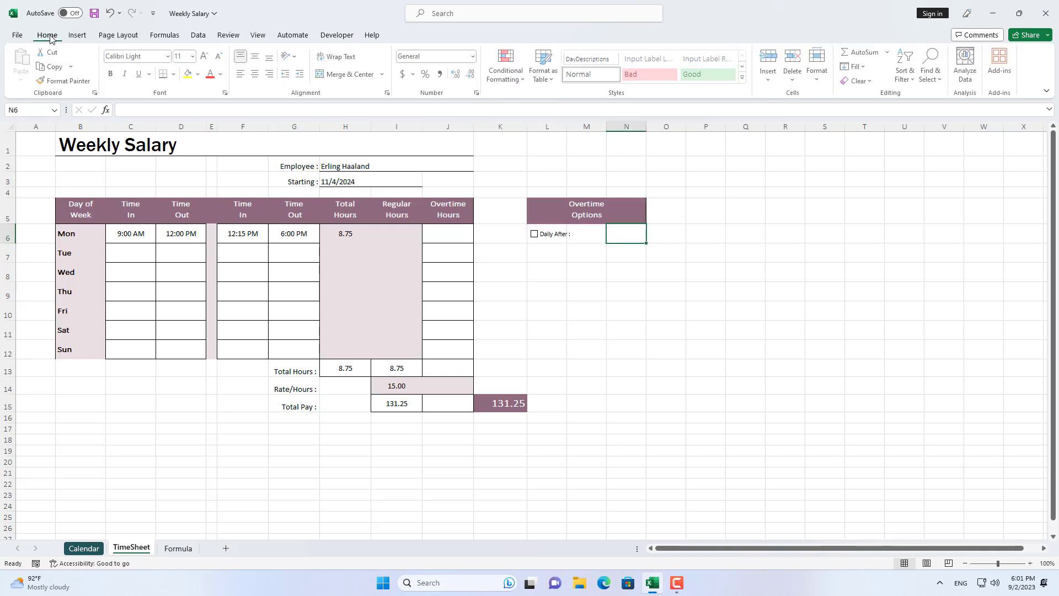
left_click(175, 75)
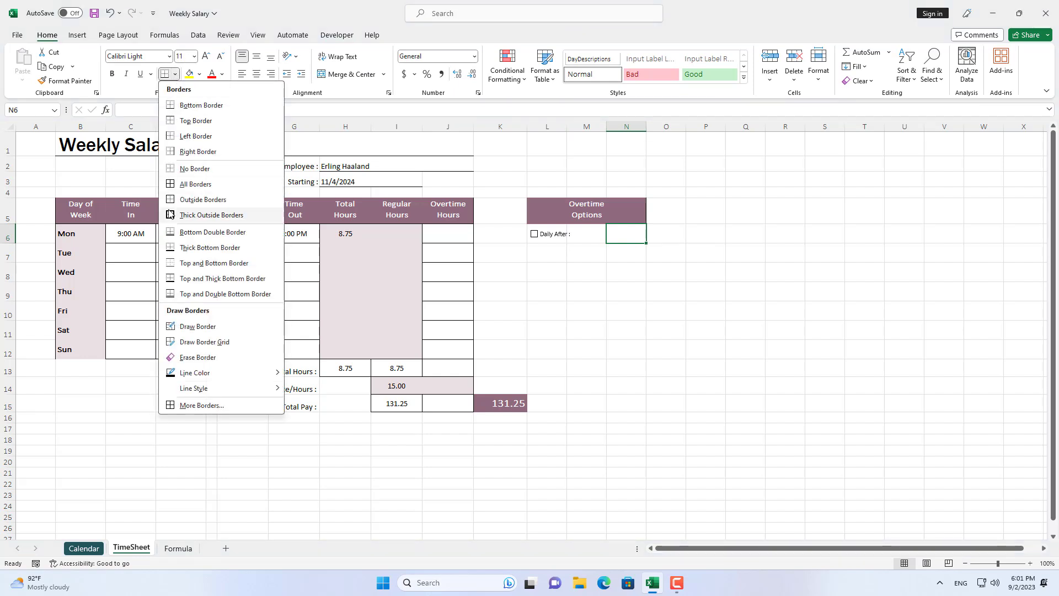
left_click(211, 215)
type("8")
left_click(626, 232)
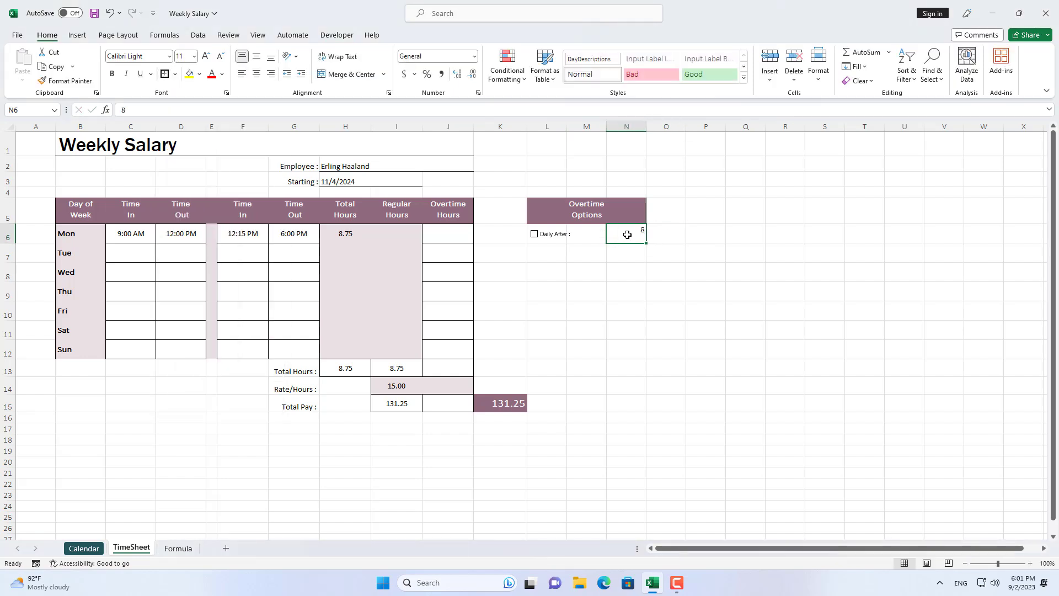
left_click(666, 233)
type("Hours")
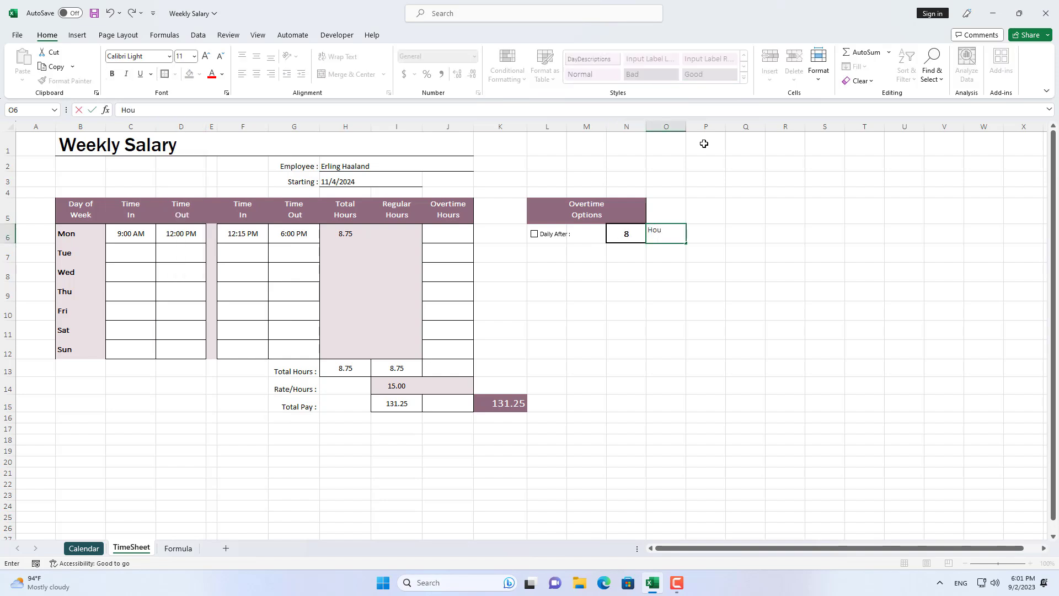
left_click(714, 232)
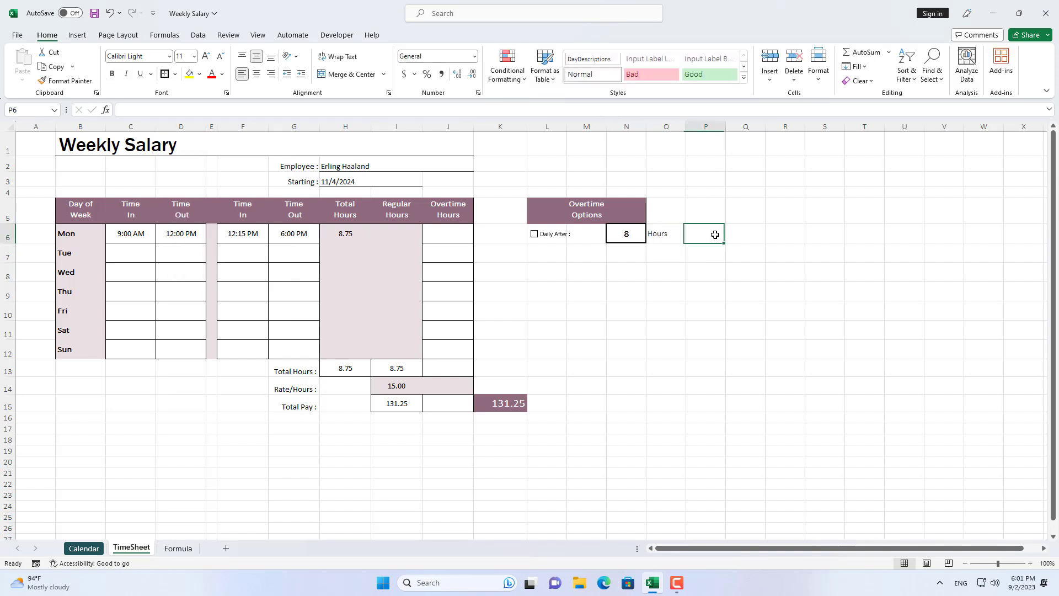
- Set the Daily After check box's cell link to $P$6 through Format Control
right_click(554, 238)
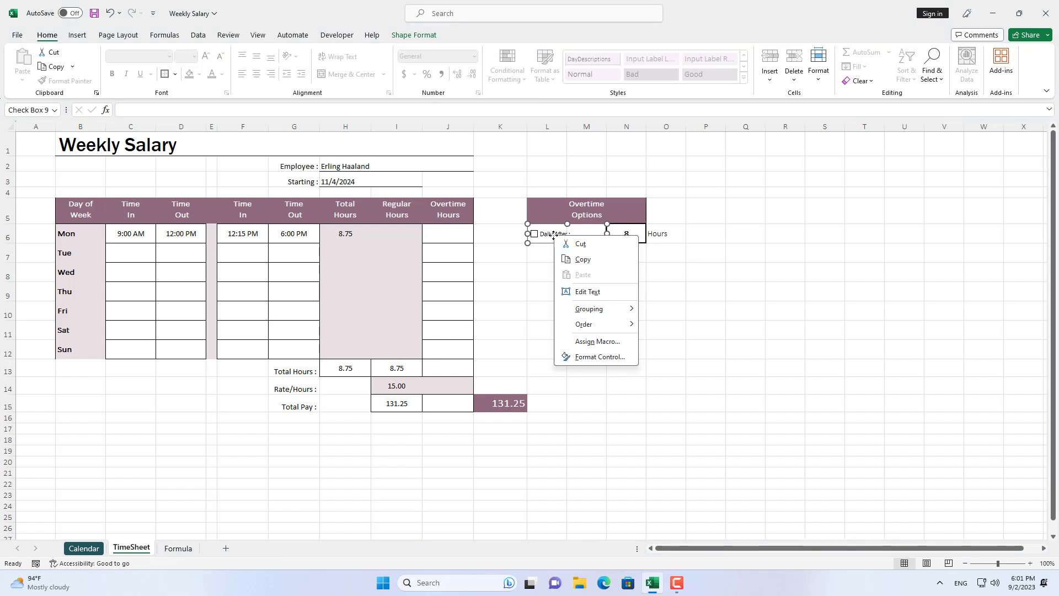
left_click(600, 357)
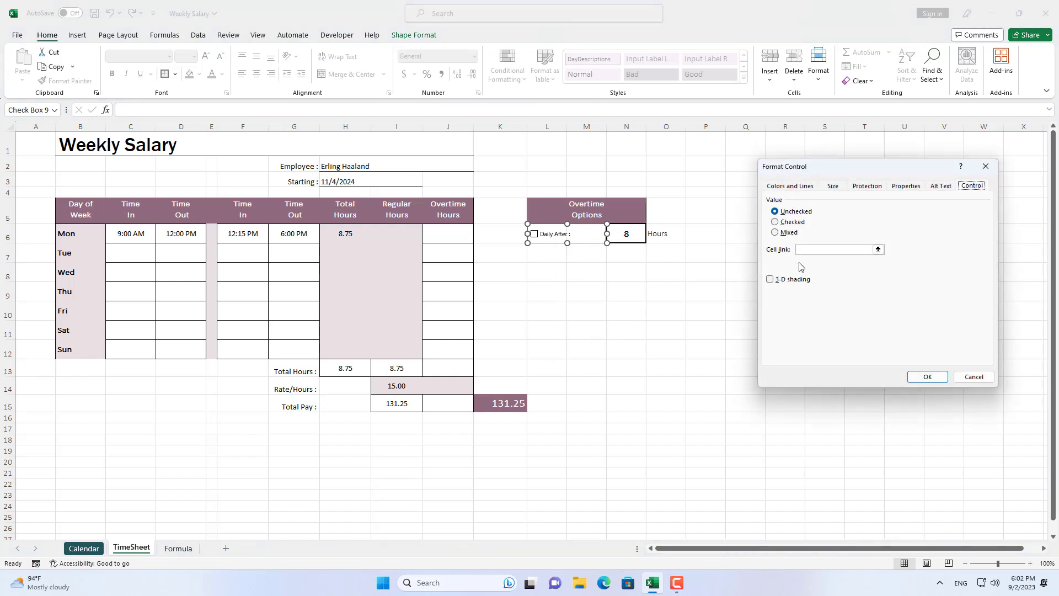
left_click(822, 247)
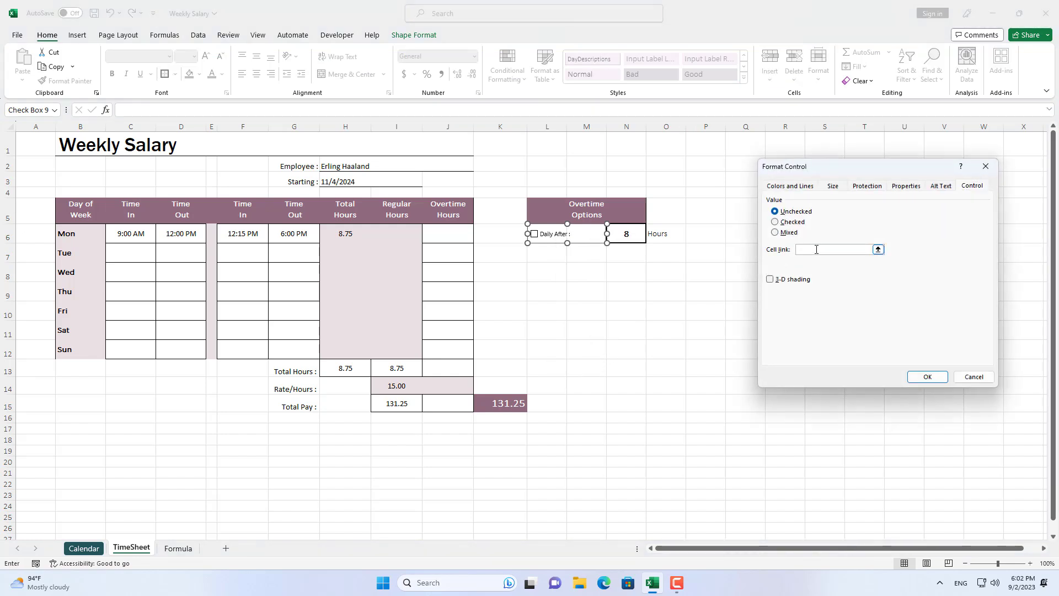
left_click(703, 233)
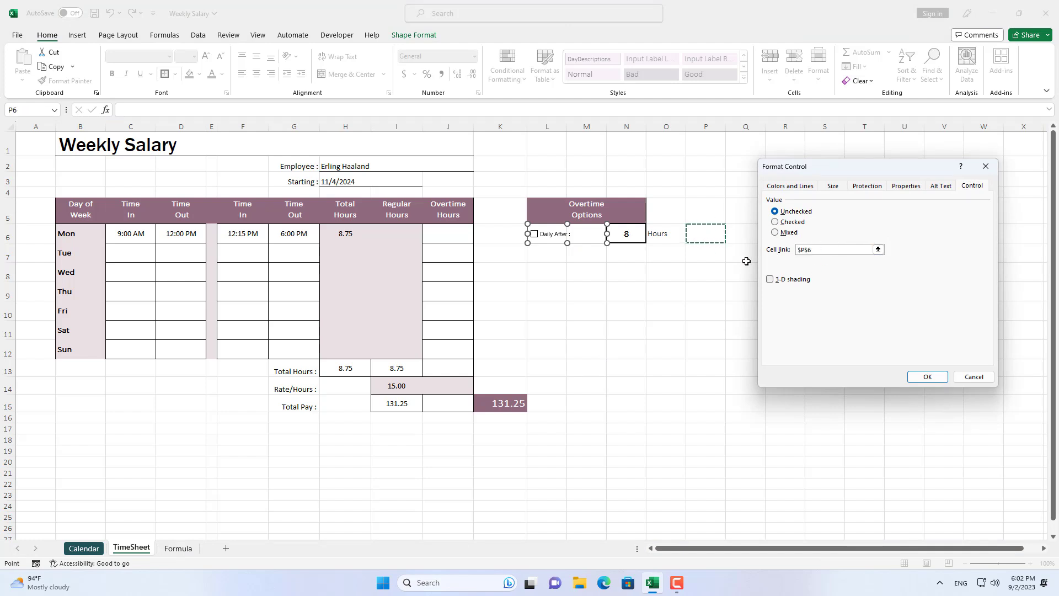
left_click_drag(827, 249, 791, 249)
left_click(928, 377)
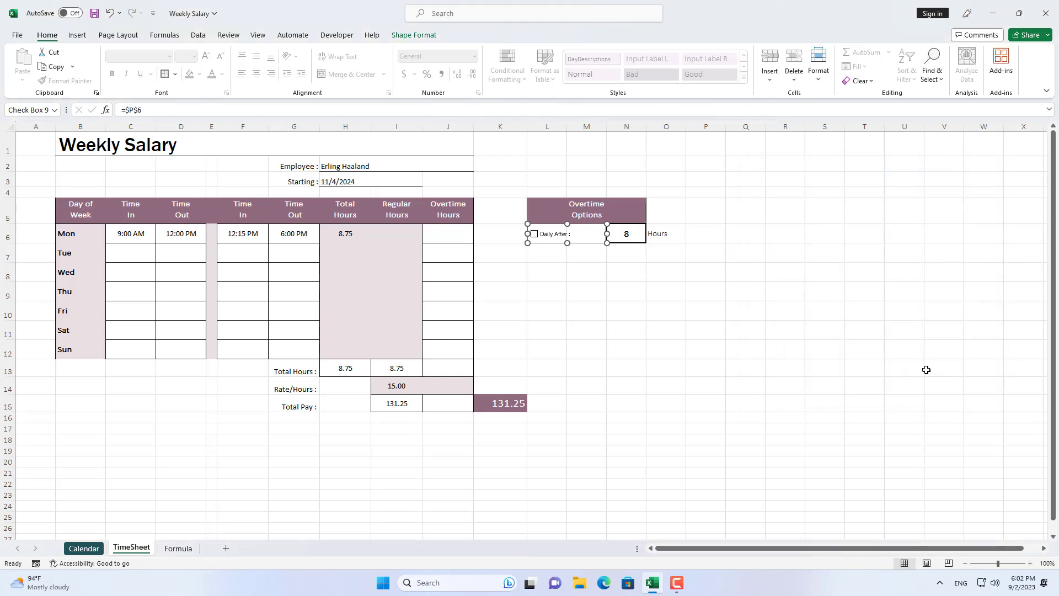
left_click(606, 276)
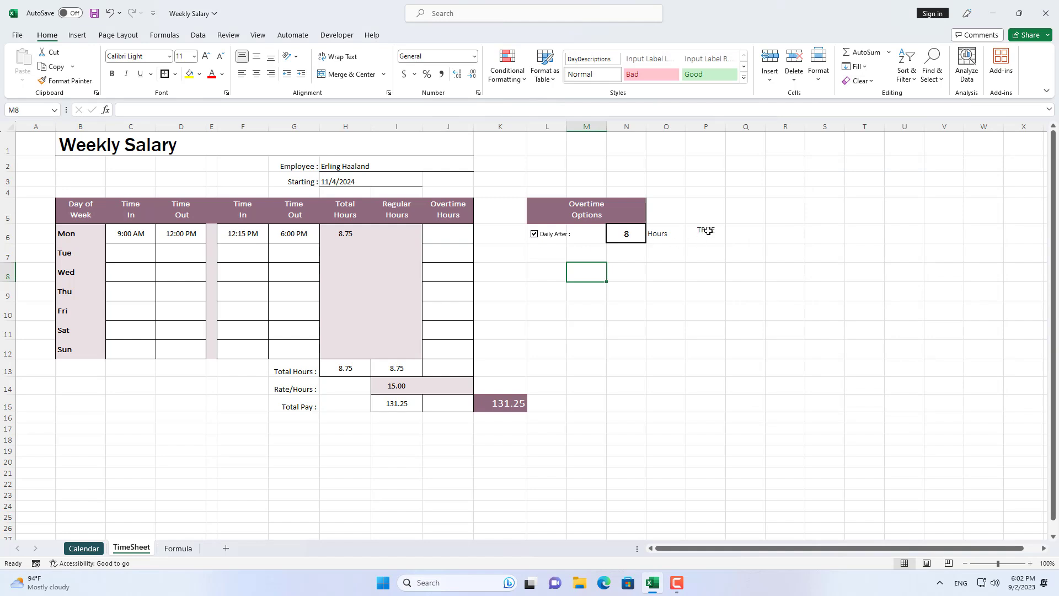
- Enter =IF($P$6,MAX(H6-$N$6,0),0) in J6 so Monday shows 0.75 overtime hours
left_click(535, 236)
left_click(445, 233)
type("=")
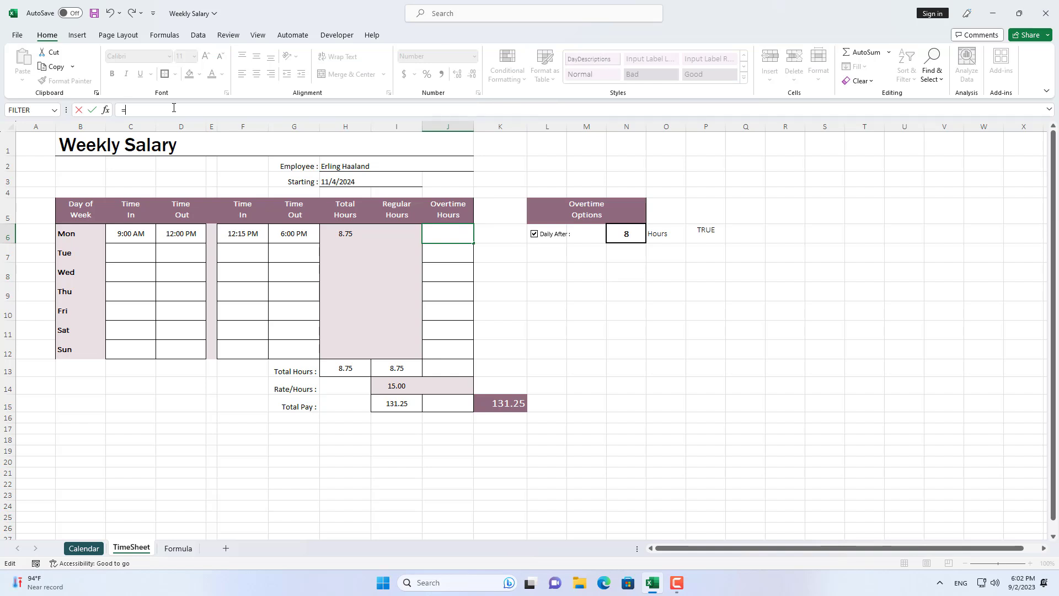
type("IF(")
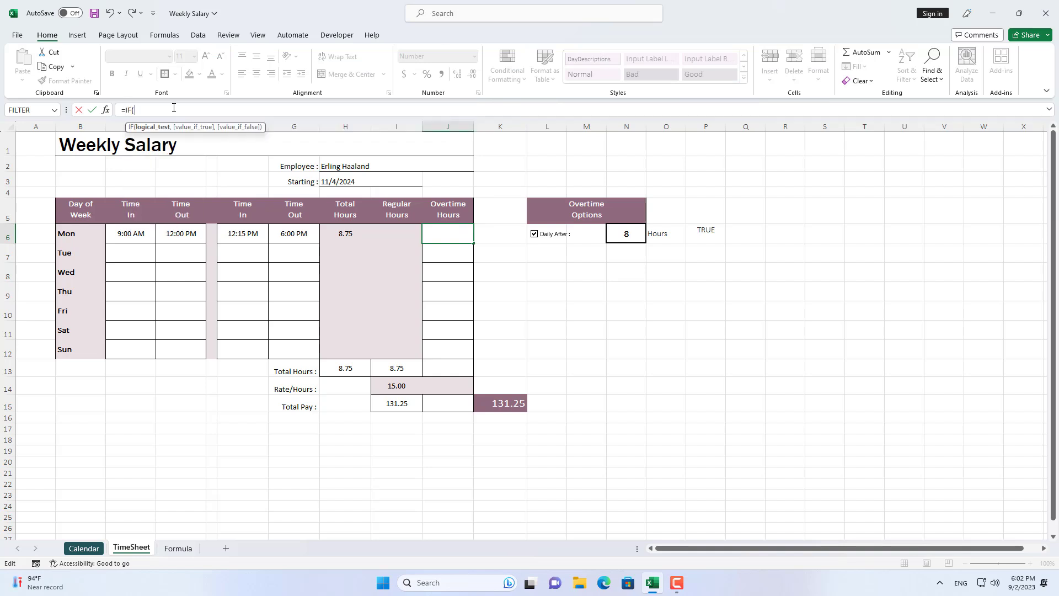
left_click(708, 229)
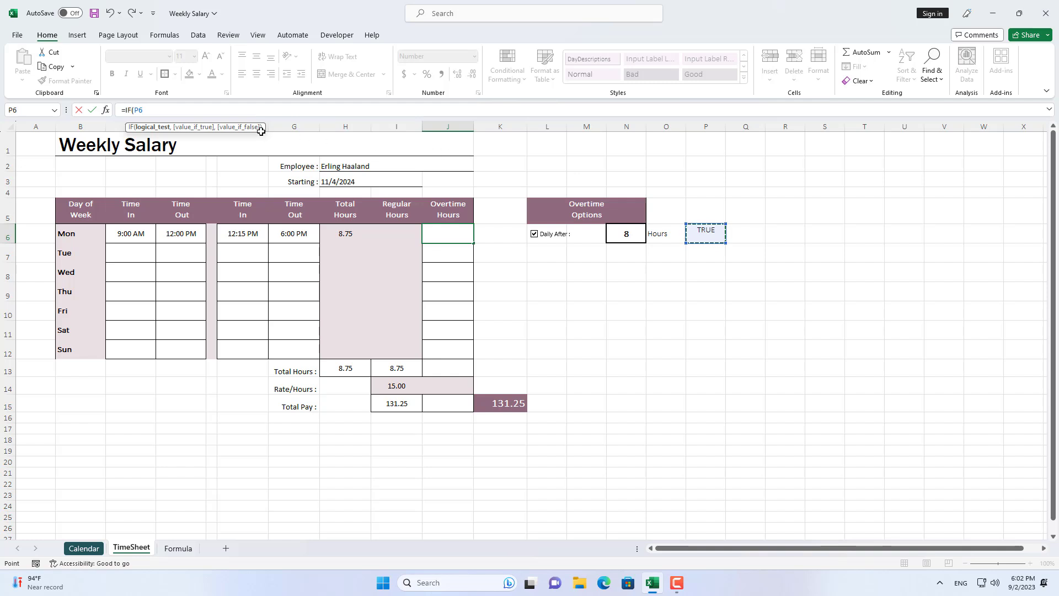
key("F4")
type(",M")
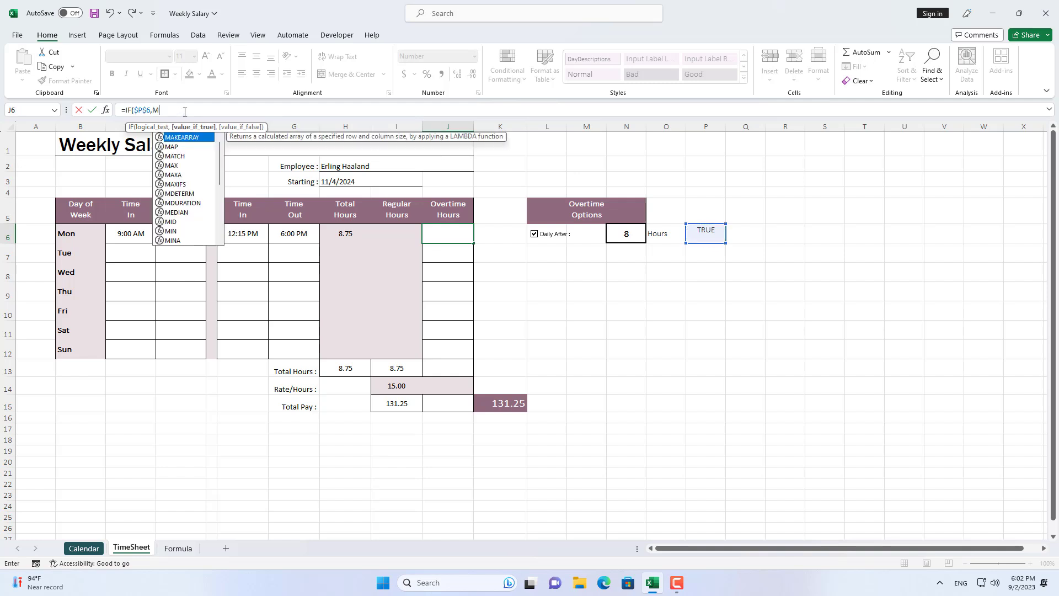
type("AX")
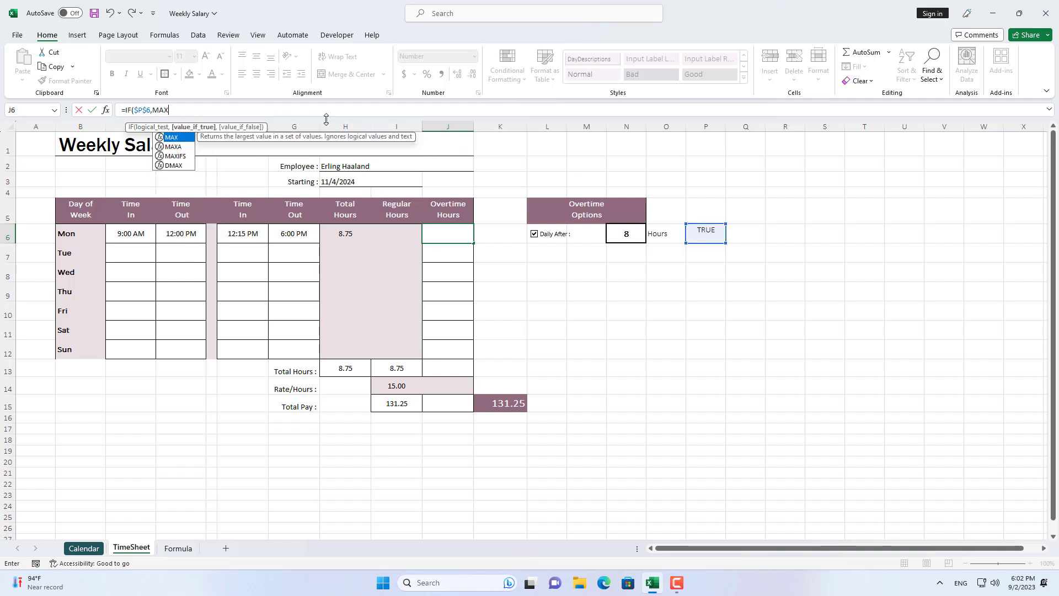
type("(")
left_click(349, 233)
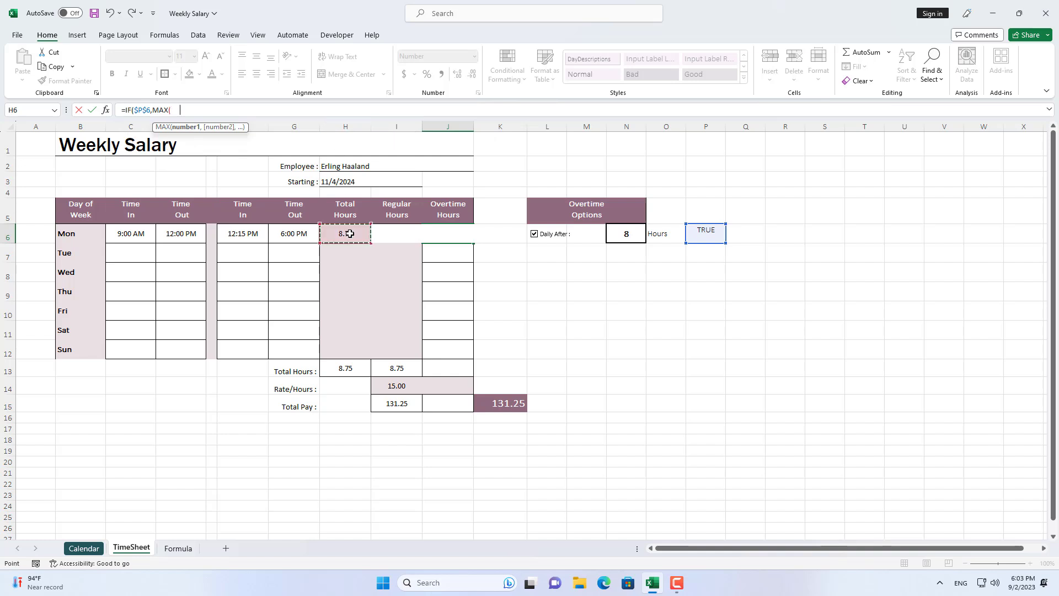
type("-")
left_click(625, 234)
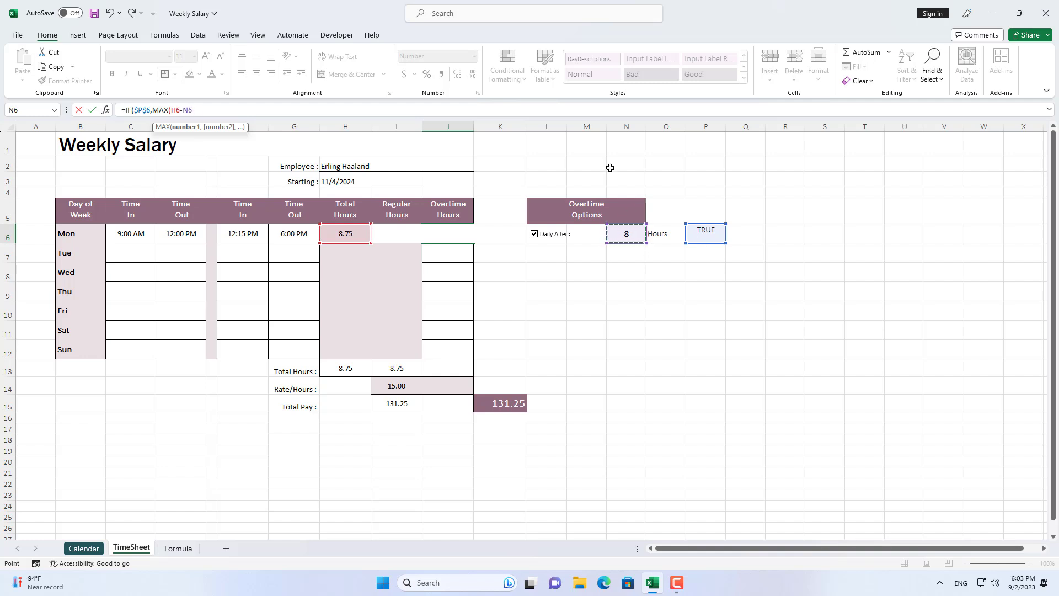
key("F4")
type(",0)")
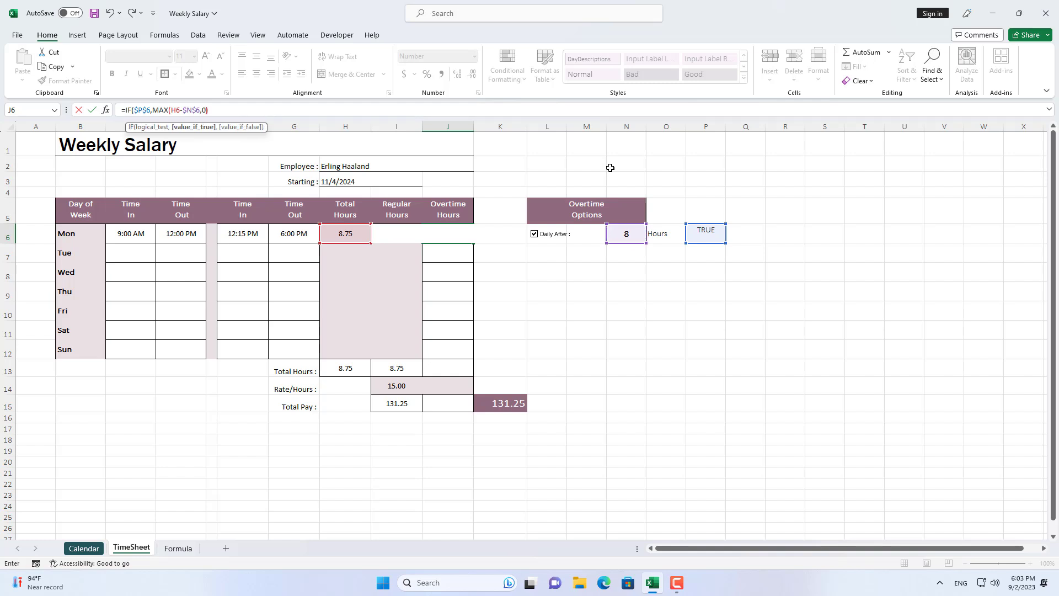
type(",0)")
key("Return")
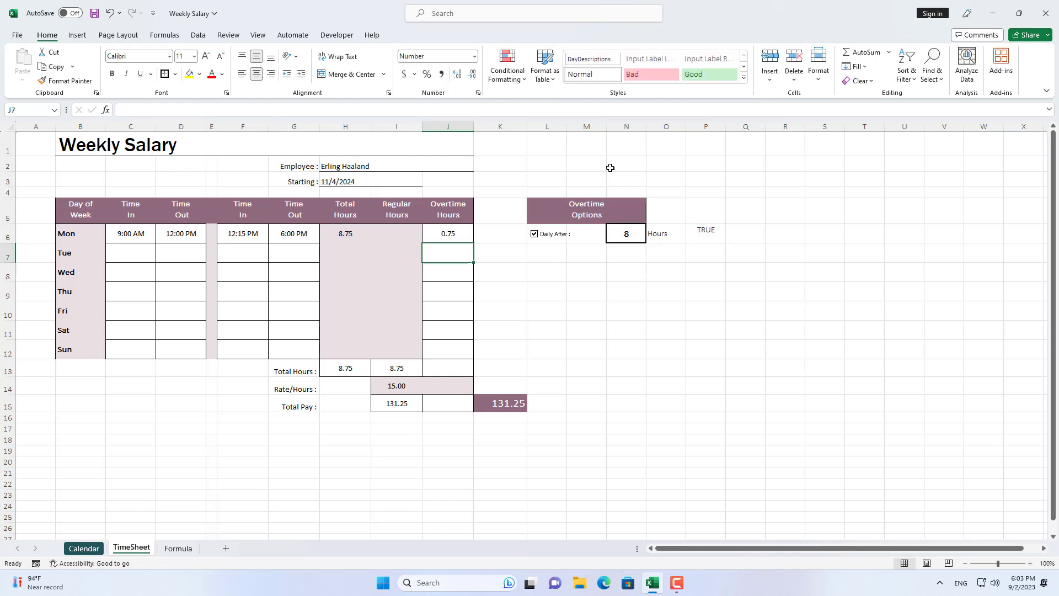
left_click(458, 235)
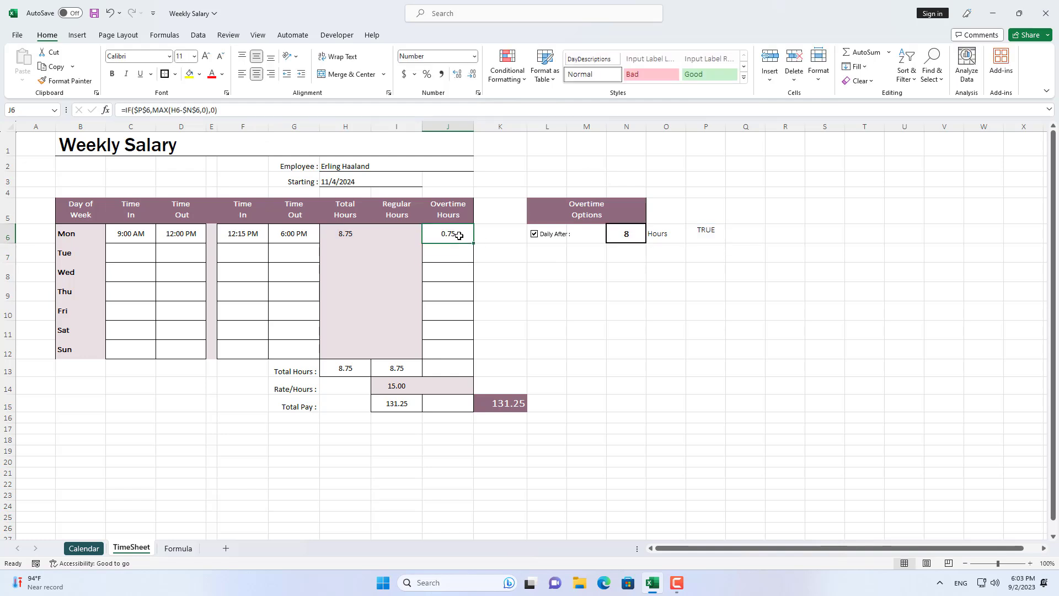
- Enter =H6-J6 in I6 so Monday's regular hours show 8.00
left_click(404, 233)
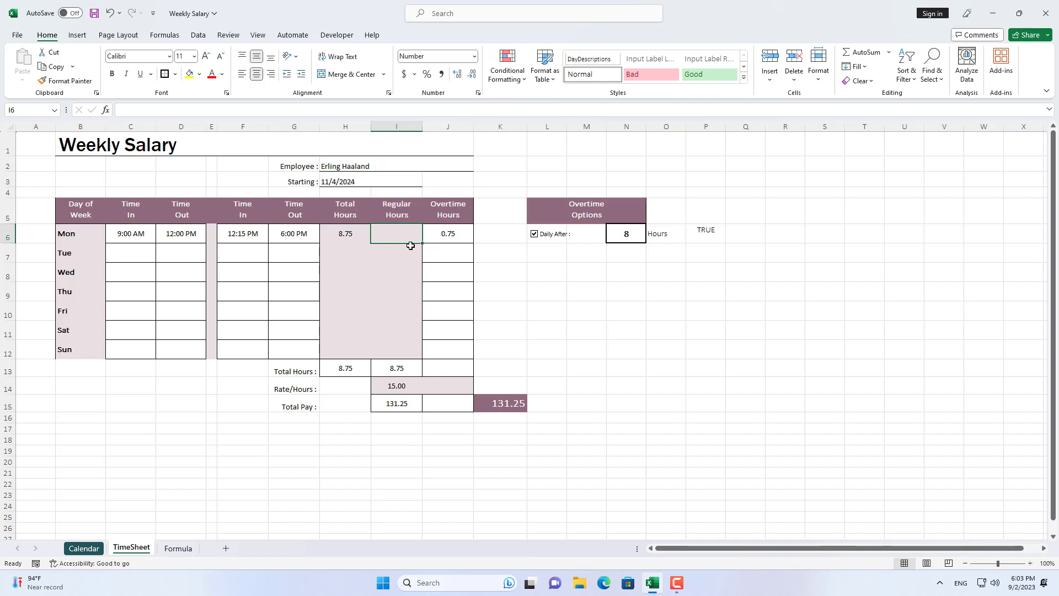
left_click(248, 110)
type("=")
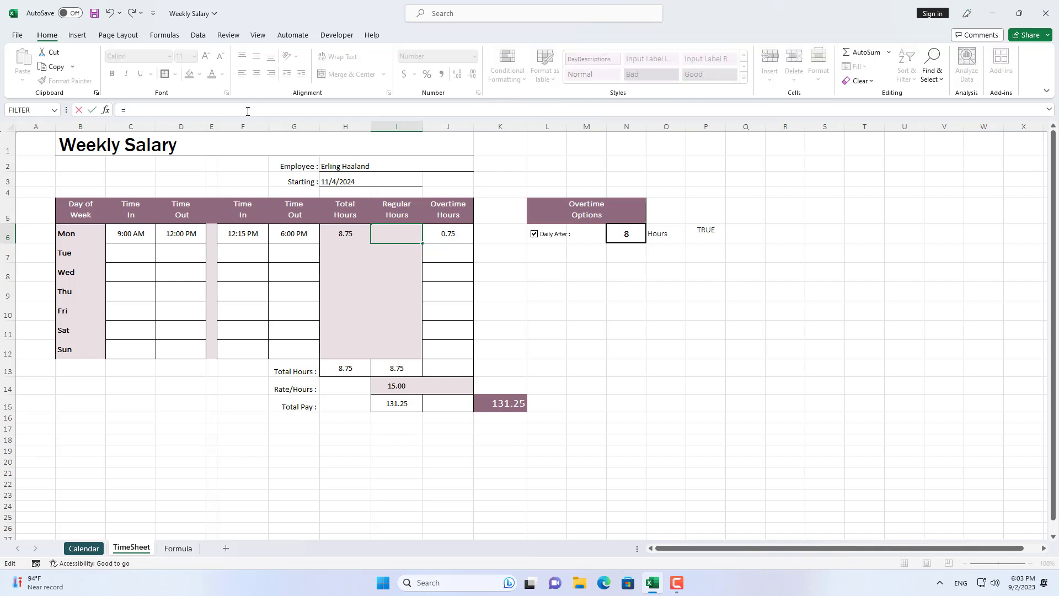
left_click(347, 238)
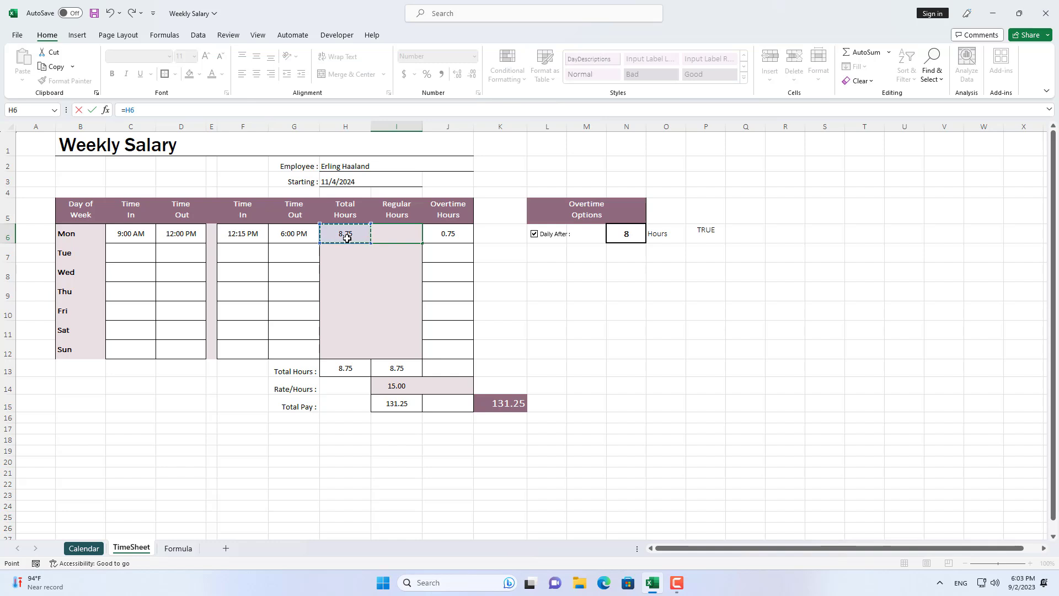
type("-")
left_click(451, 234)
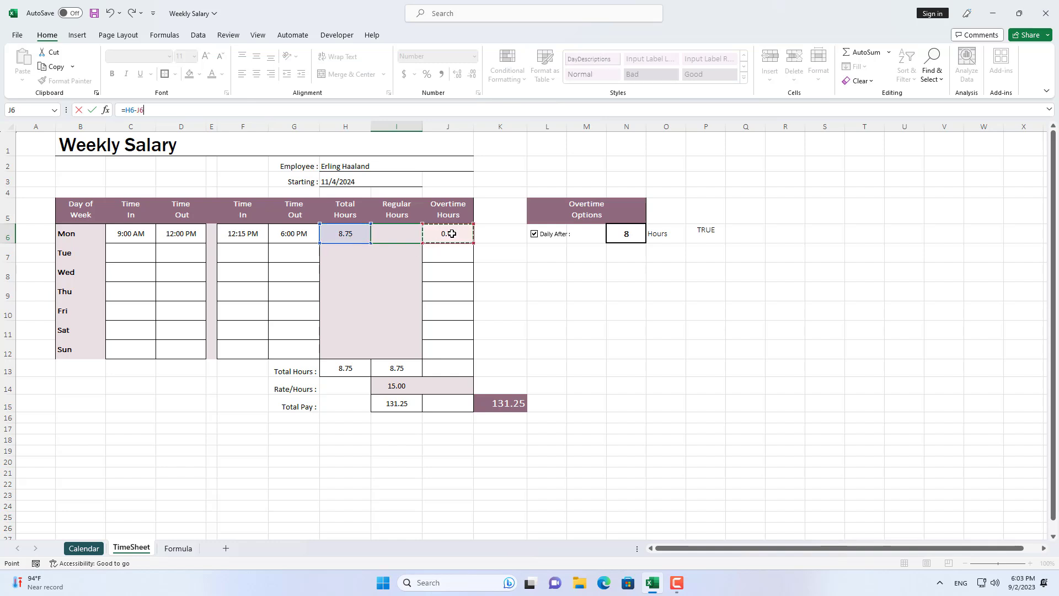
key("Return")
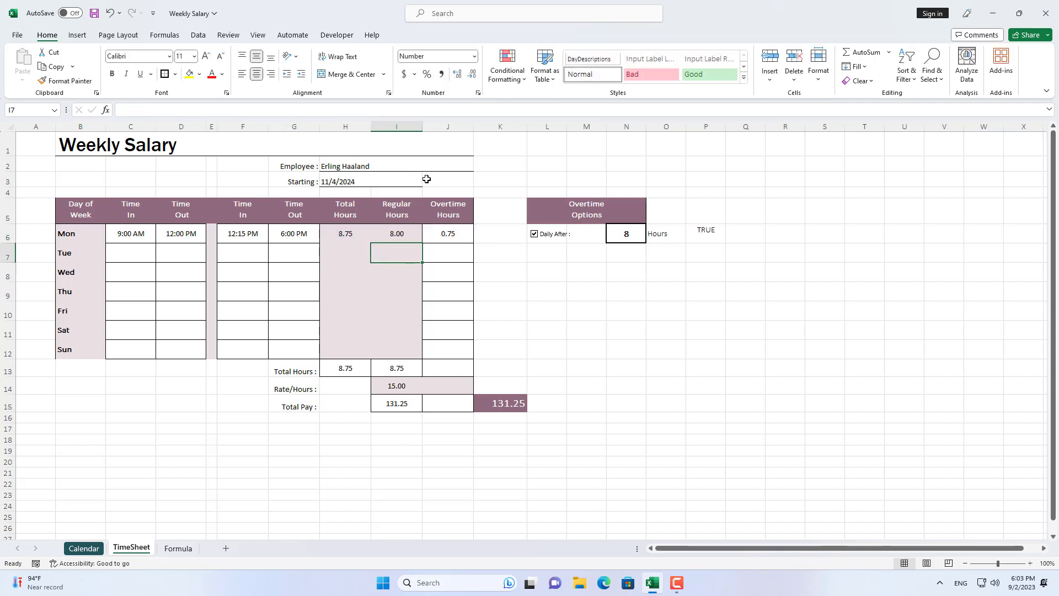
- Clear the old =H13 formula from the Regular Hours total cell I13
left_click(403, 231)
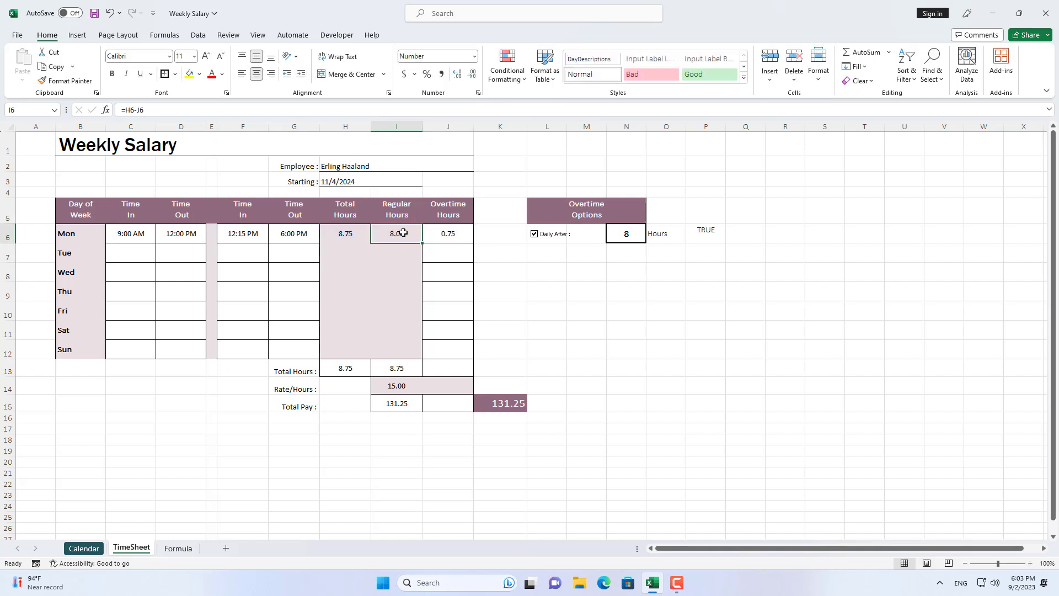
left_click(411, 370)
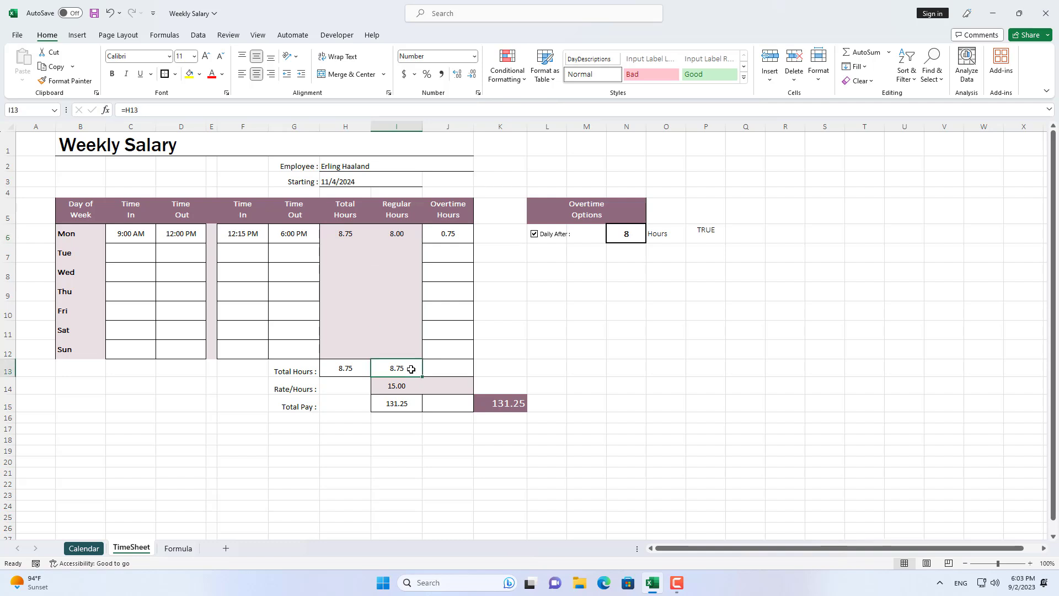
key("Delete")
- AutoSum I6:I12 into I13 for an 8.00 Regular Hours total
left_click(864, 55)
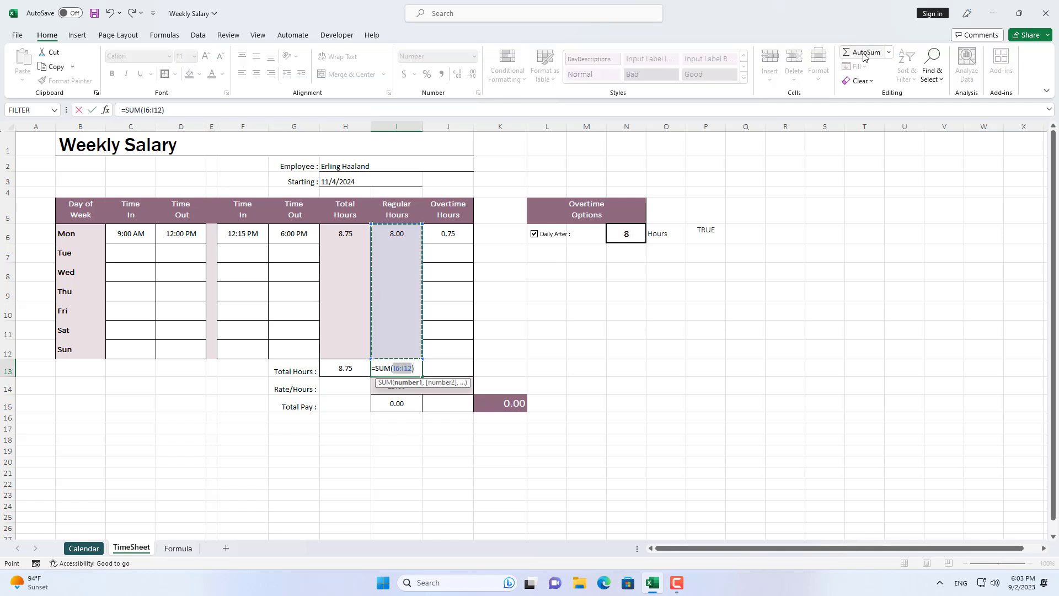
key("Return")
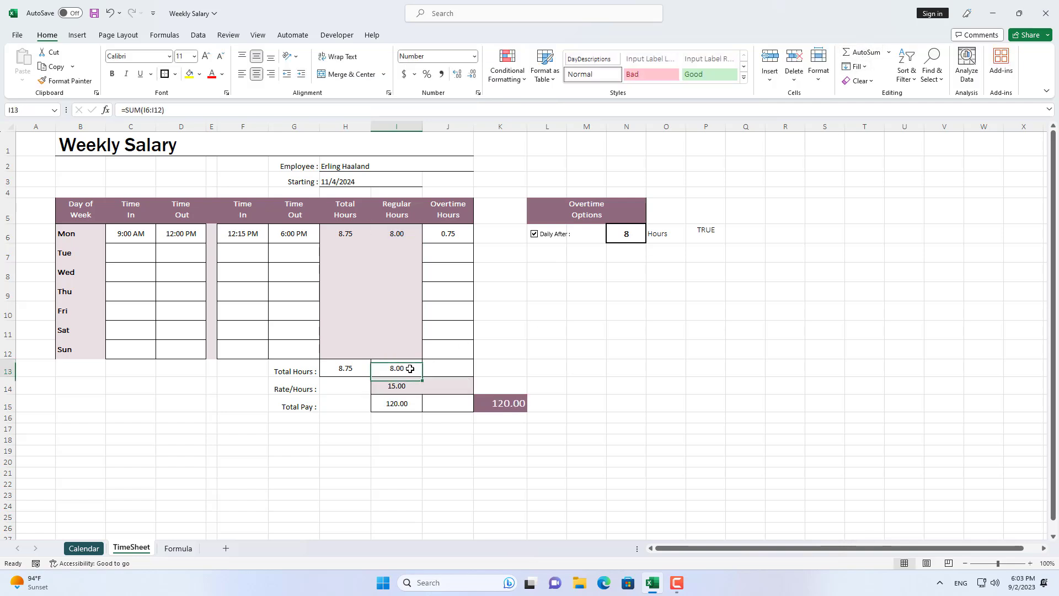
left_click(458, 232)
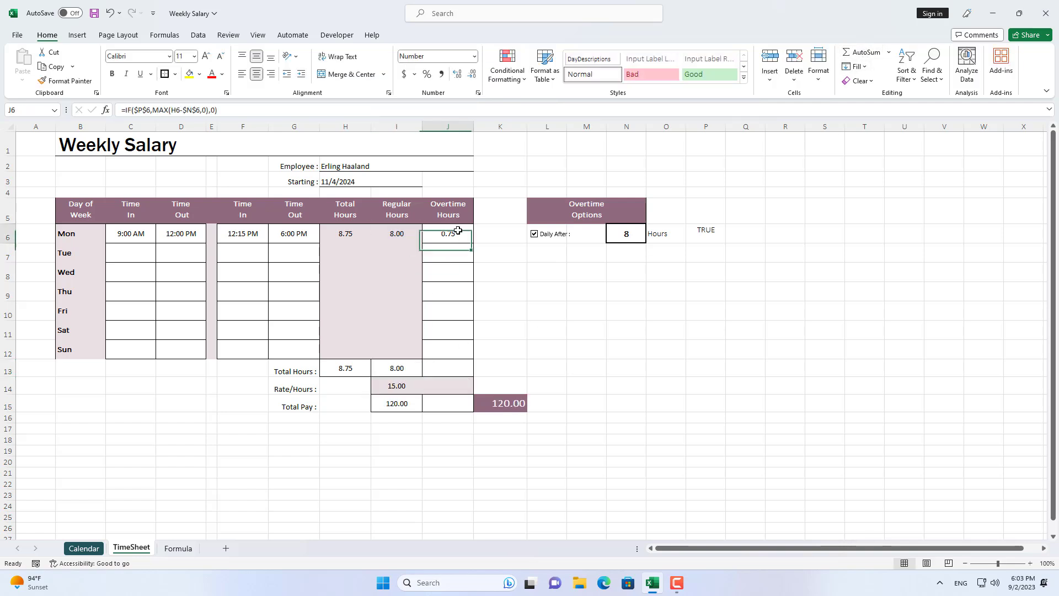
- AutoSum J6:J12 into J13 for a 0.75 Overtime Hours total
left_click(456, 367)
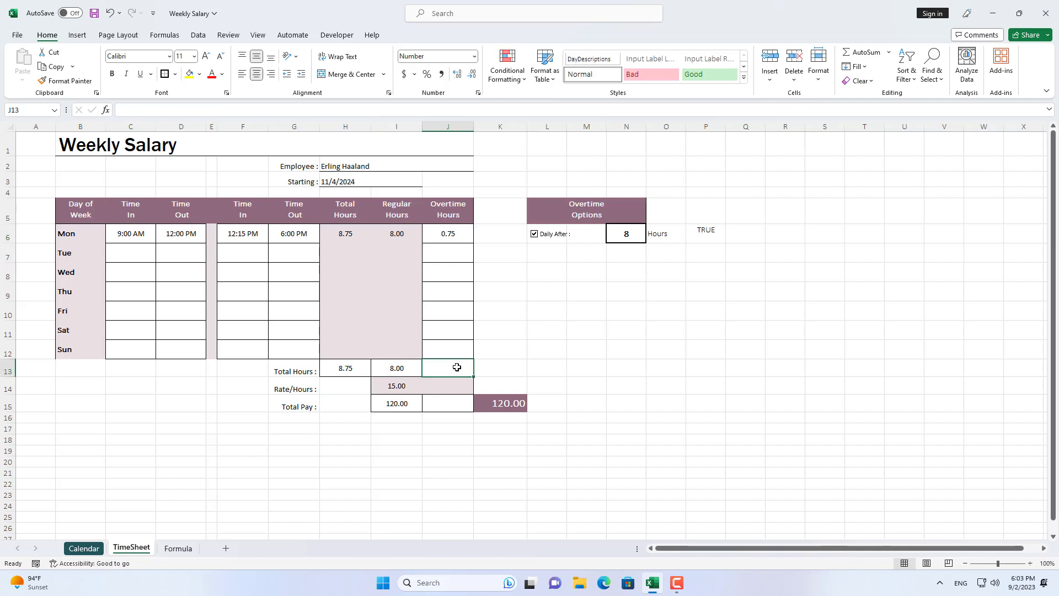
left_click(859, 57)
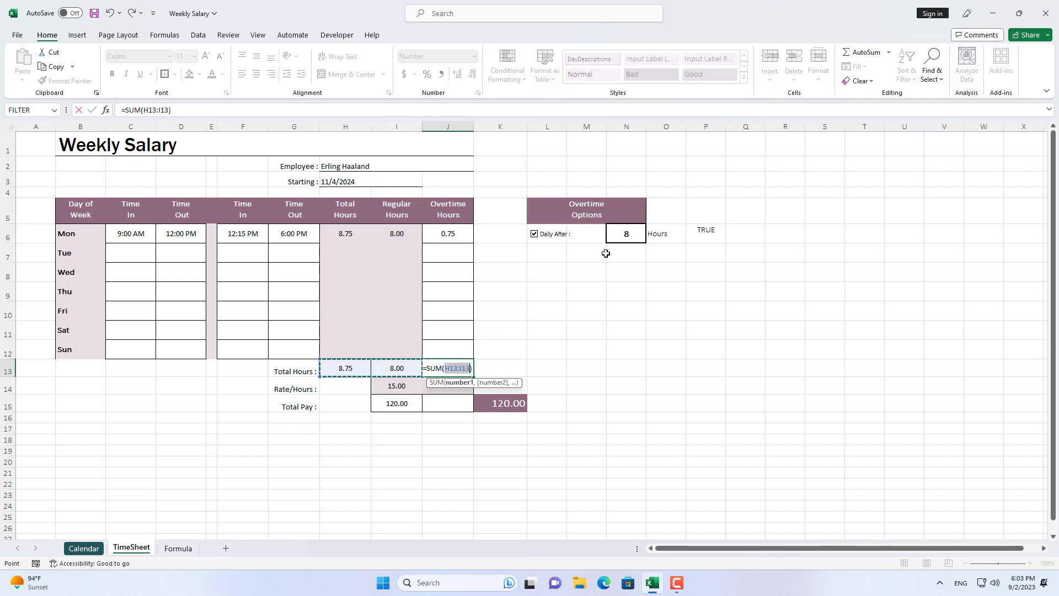
left_click(447, 236)
left_click_drag(449, 264, 442, 345)
key("Return")
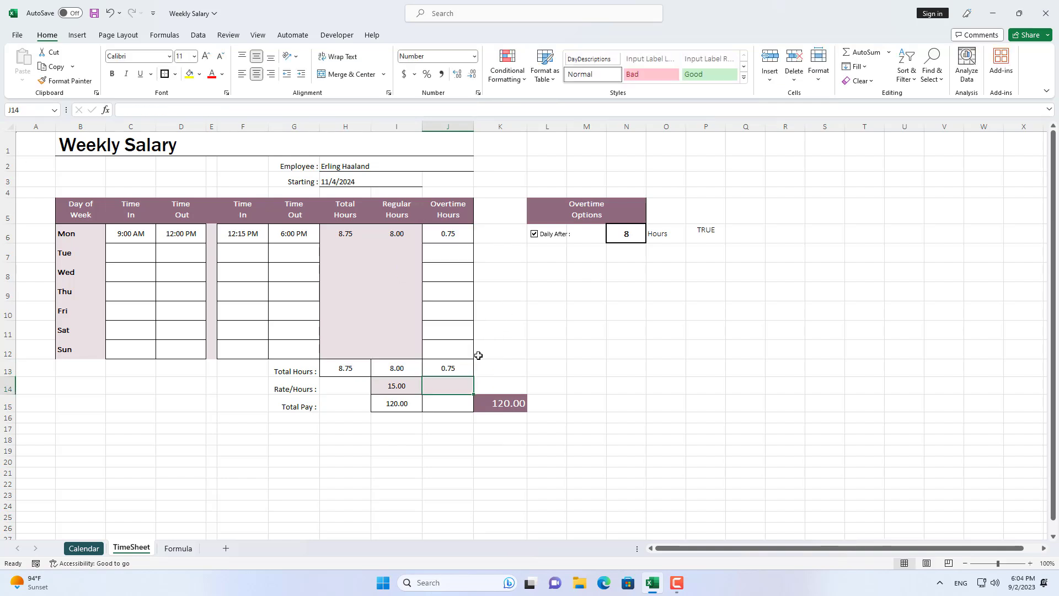
- Set the overtime rate in J14 to 20 and fill I15's pay formula into J15
type("20")
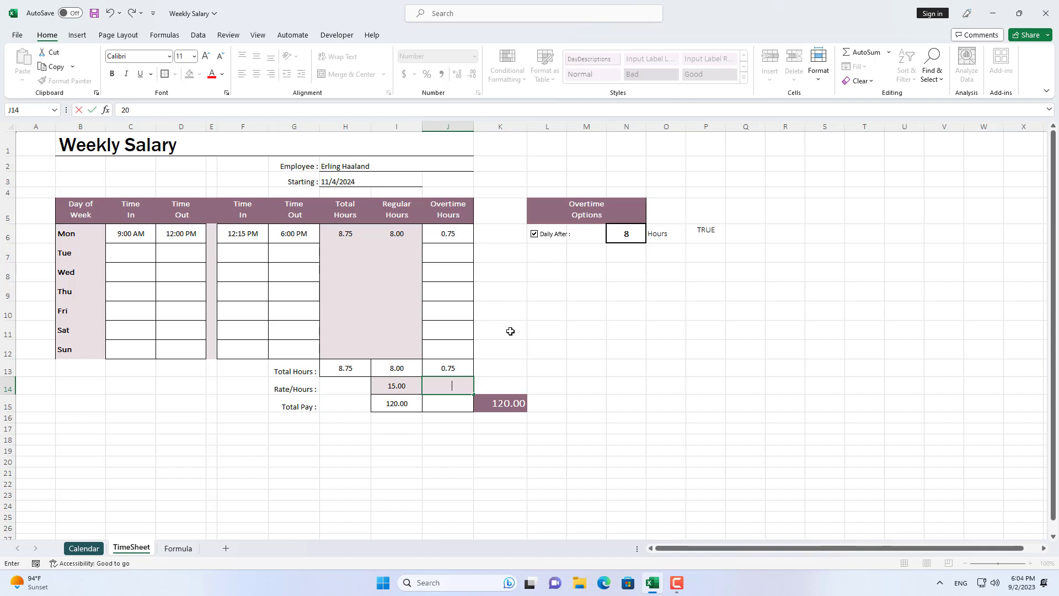
key("Return")
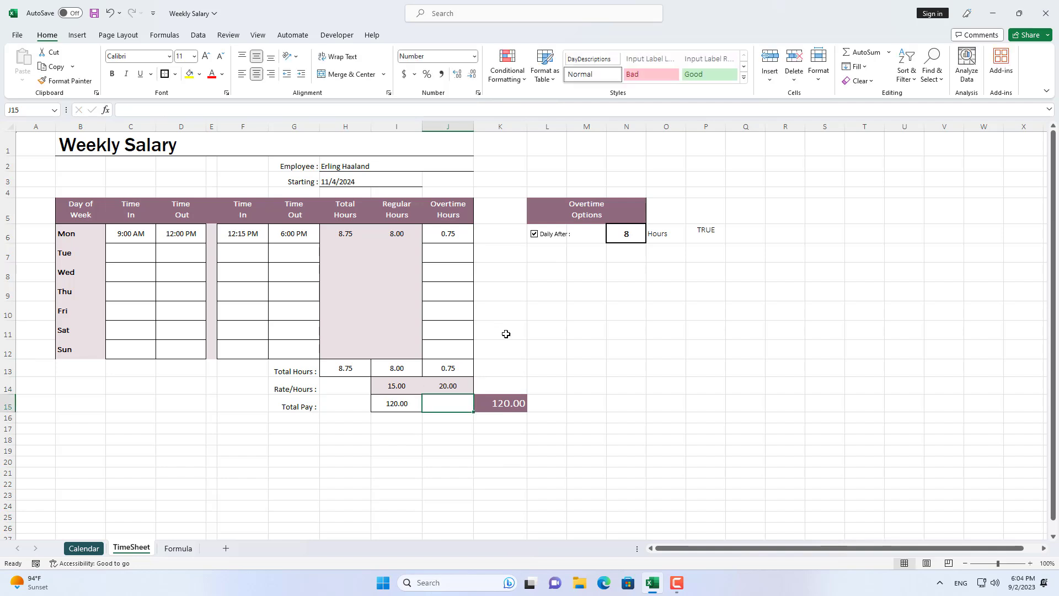
left_click(404, 401)
left_click_drag(422, 411, 465, 409)
- Check the 135.00 total pay in K15 and toggle Daily After off and on to test
left_click(509, 403)
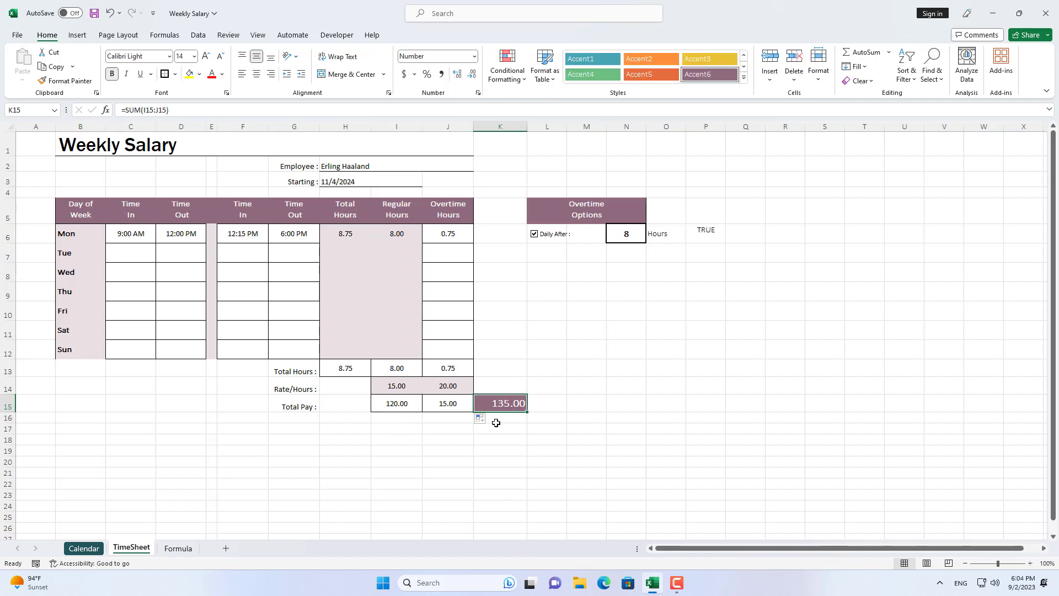
left_click(534, 234)
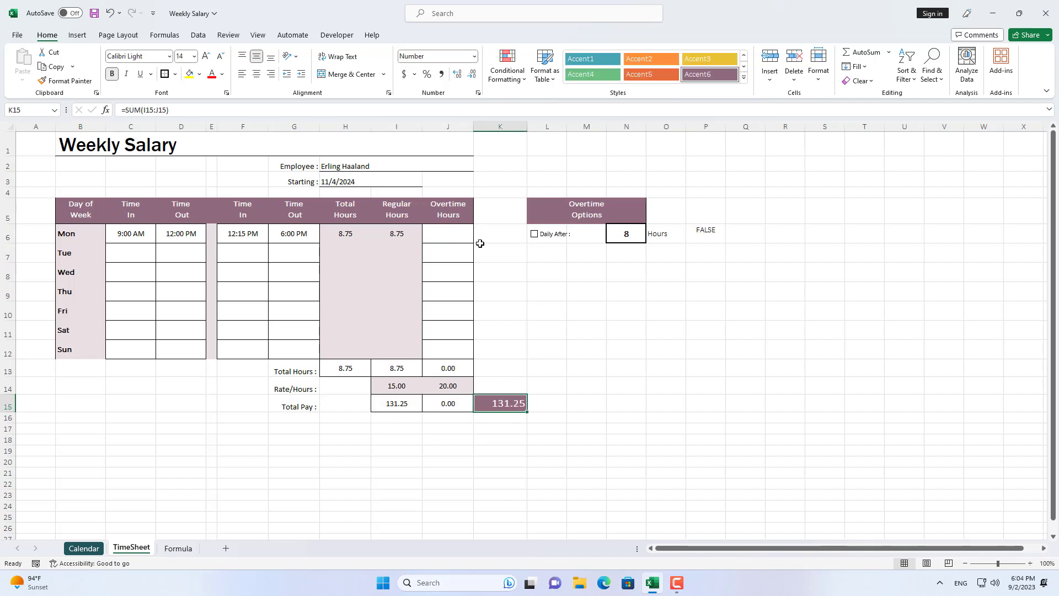
left_click(534, 233)
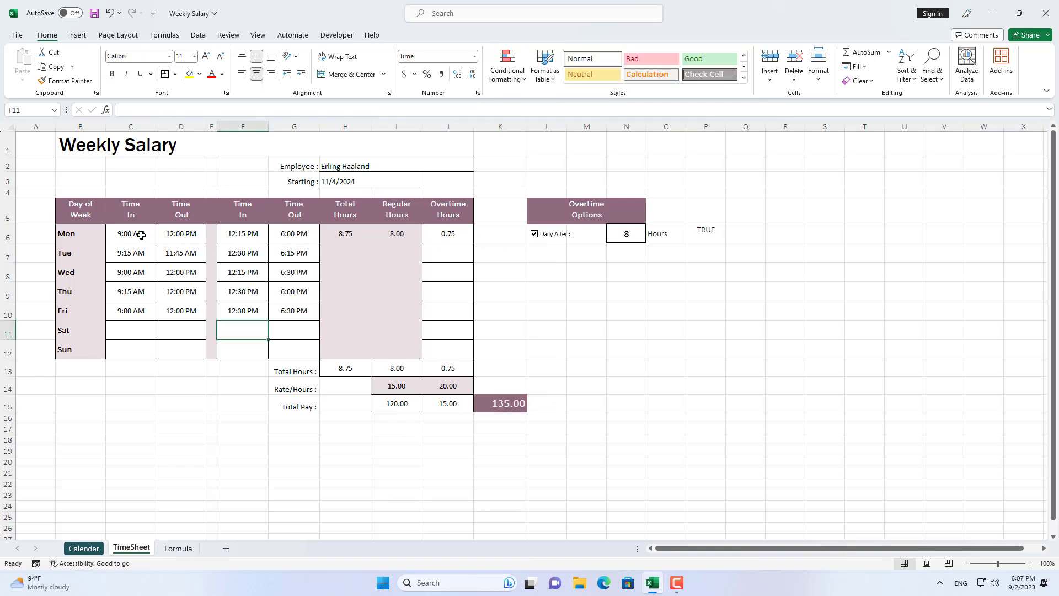
- Fill Monday's Total Hours formula from H6 down to H12
left_click_drag(142, 235, 292, 310)
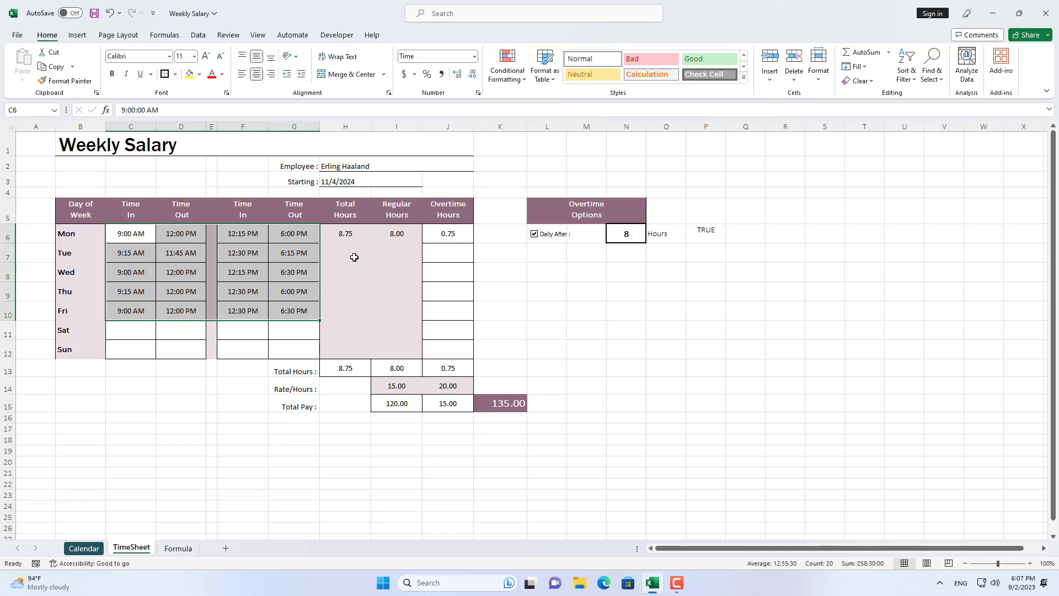
left_click(352, 238)
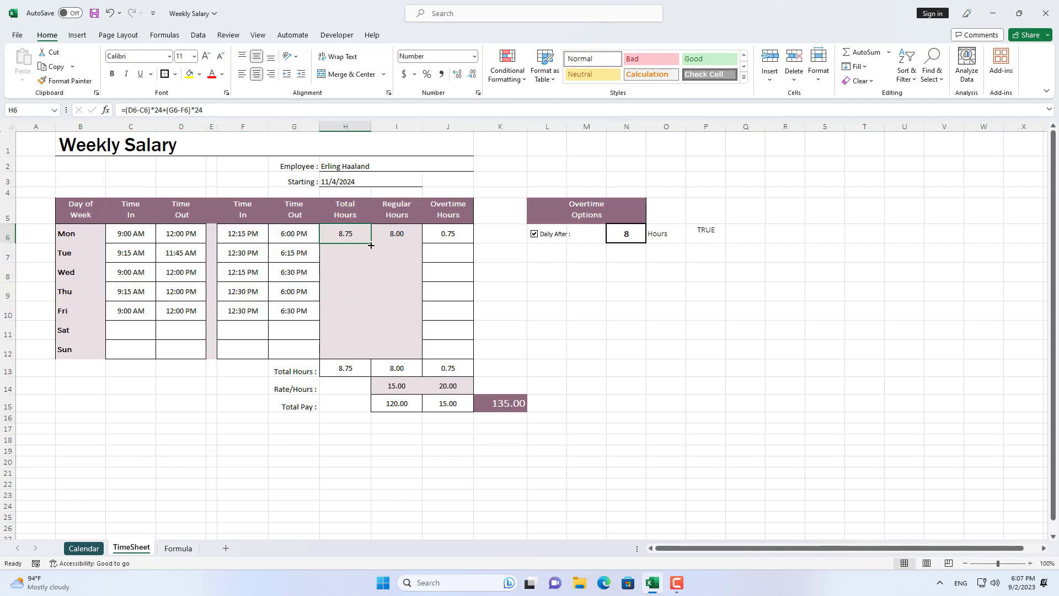
left_click_drag(371, 245, 359, 359)
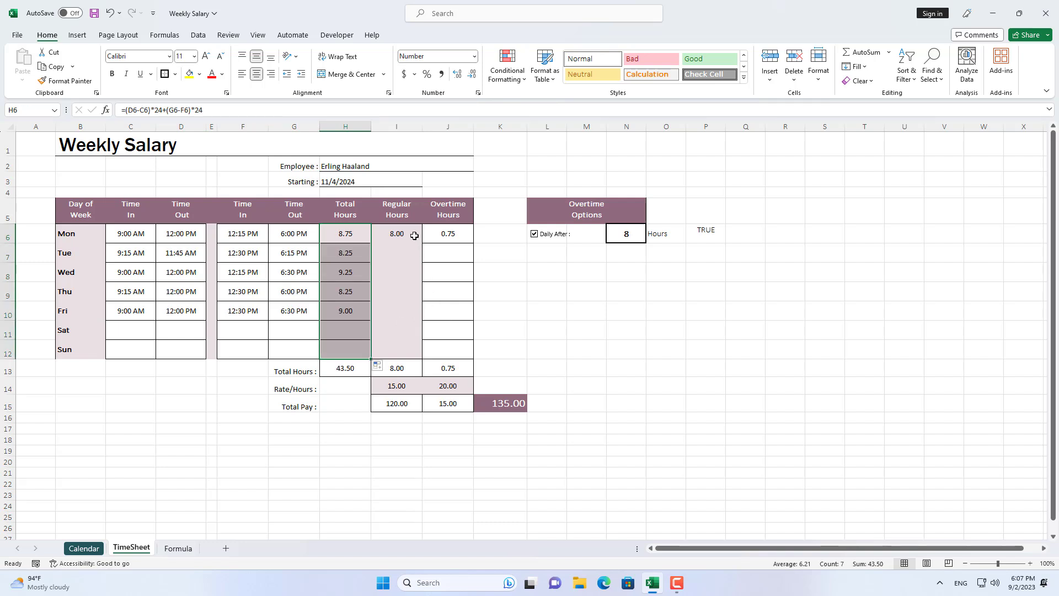
left_click(449, 234)
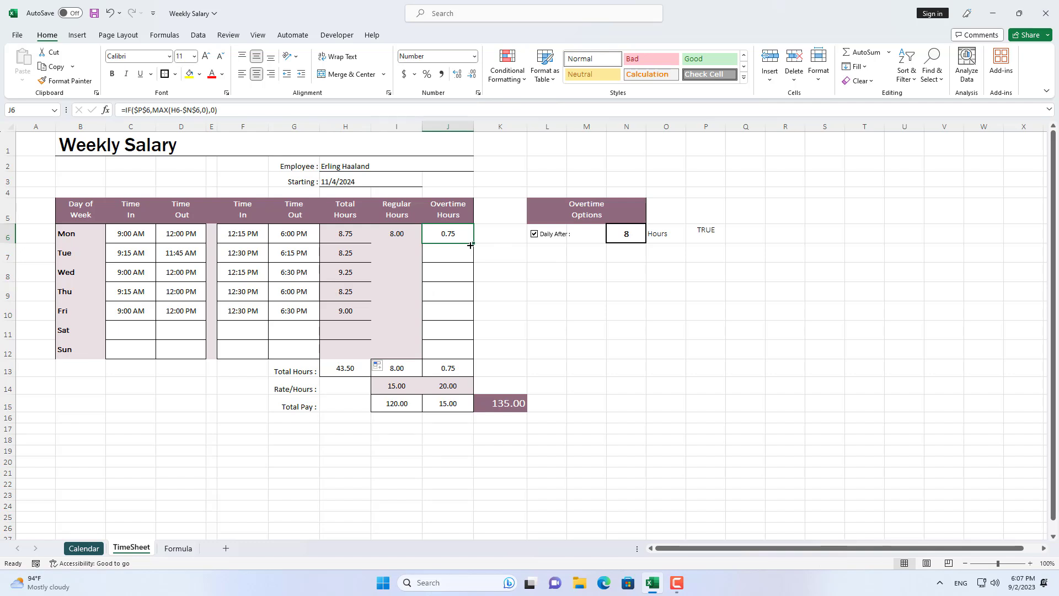
- Fill Monday's Regular Hours formula from I6 down to I12, giving 42.75 regular hours
left_click(409, 236)
left_click_drag(421, 243, 415, 355)
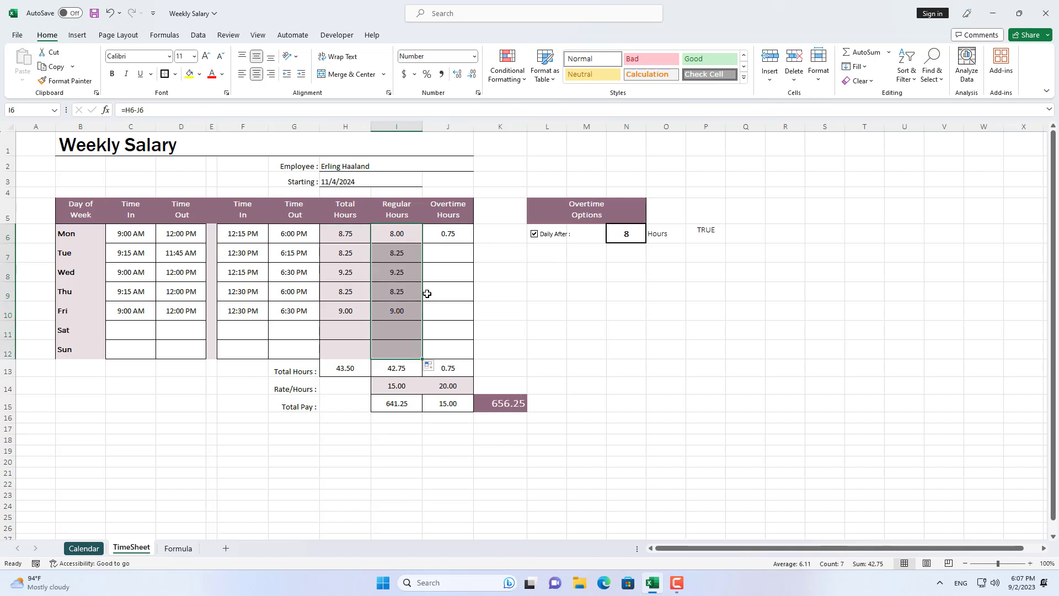
left_click(408, 255)
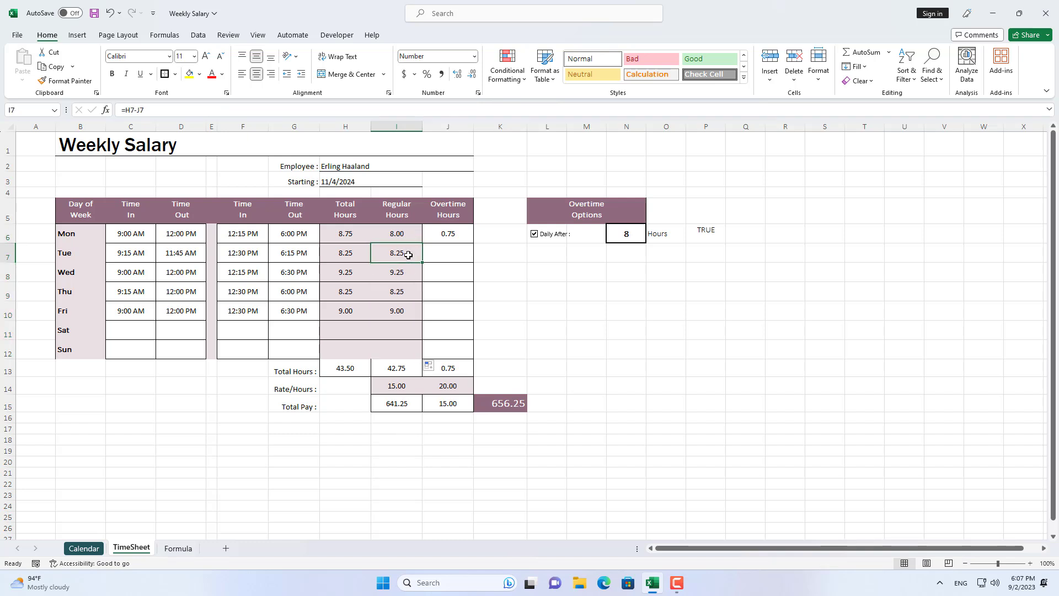
left_click(398, 366)
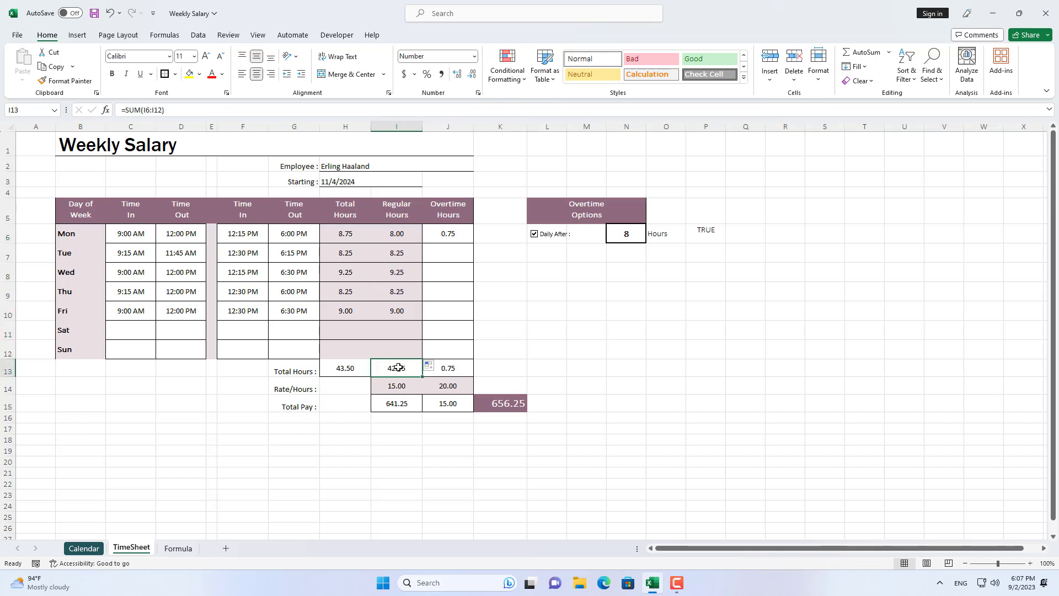
- Draw a Form Control check box at L8 and label it 'Weekly After'
left_click(350, 368)
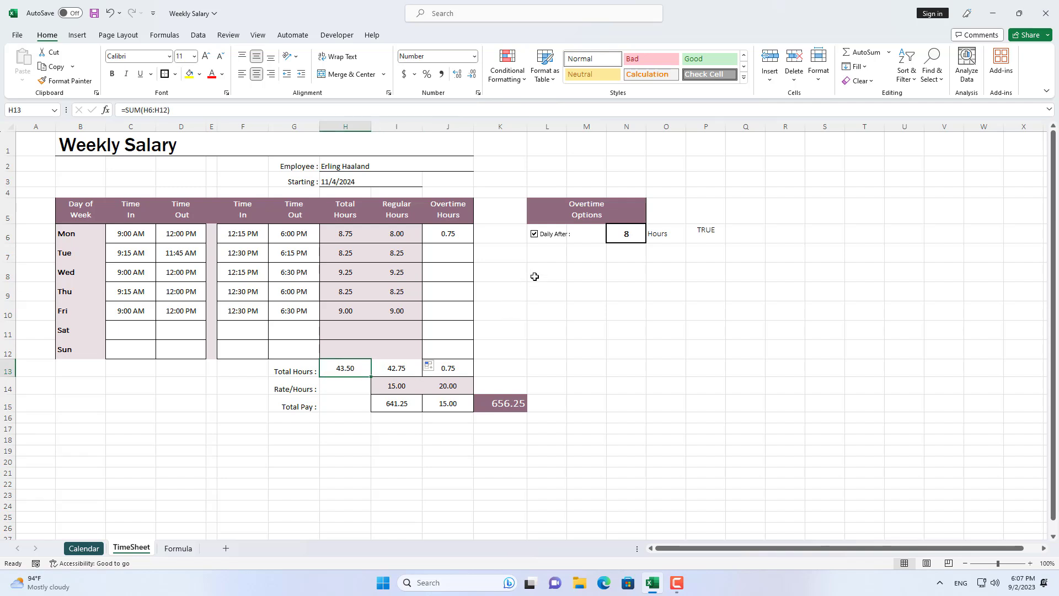
left_click(552, 272)
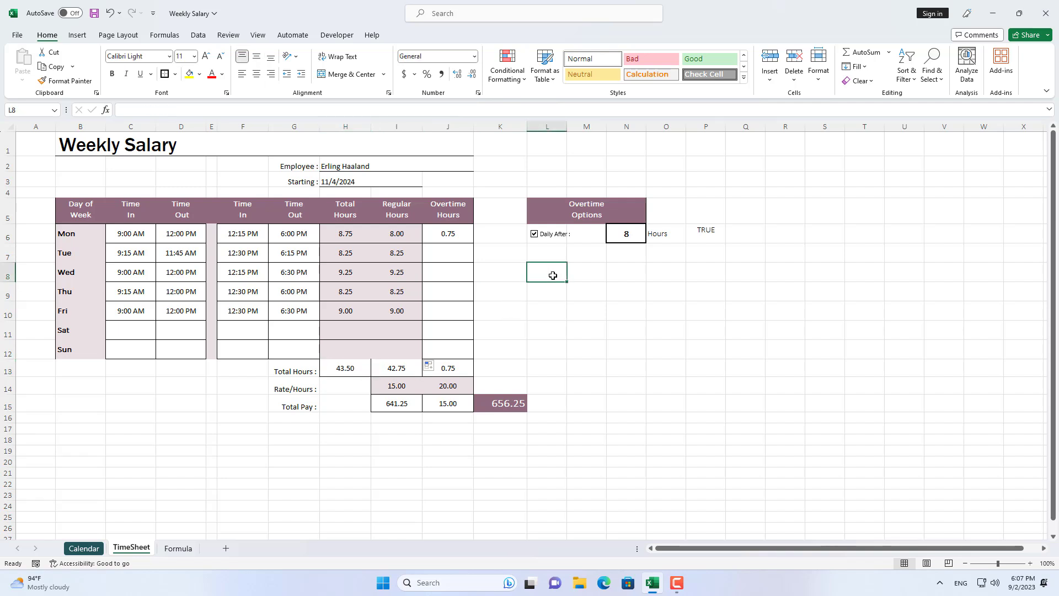
left_click(339, 35)
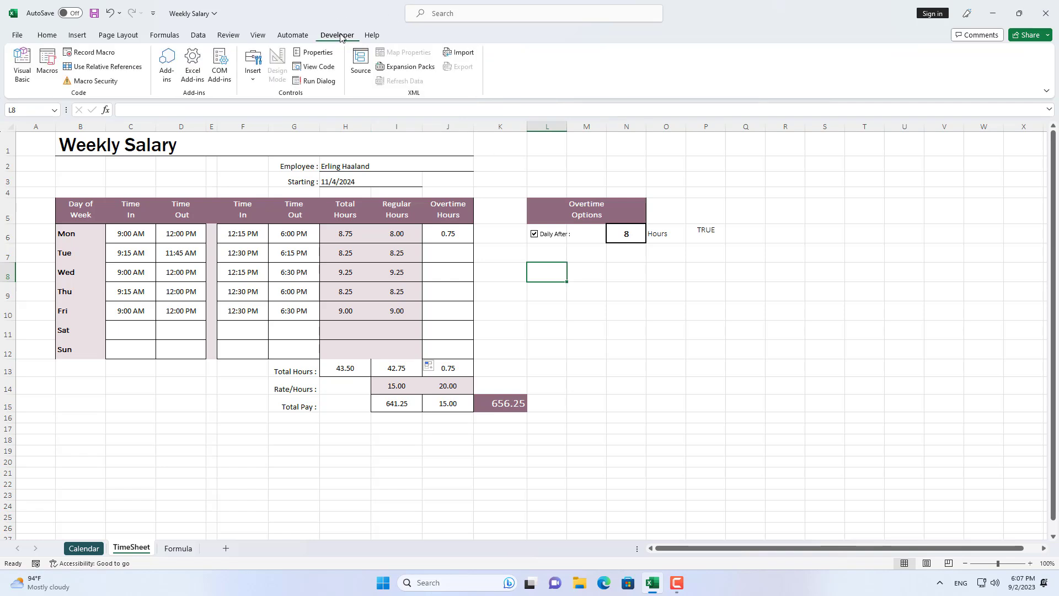
left_click(256, 80)
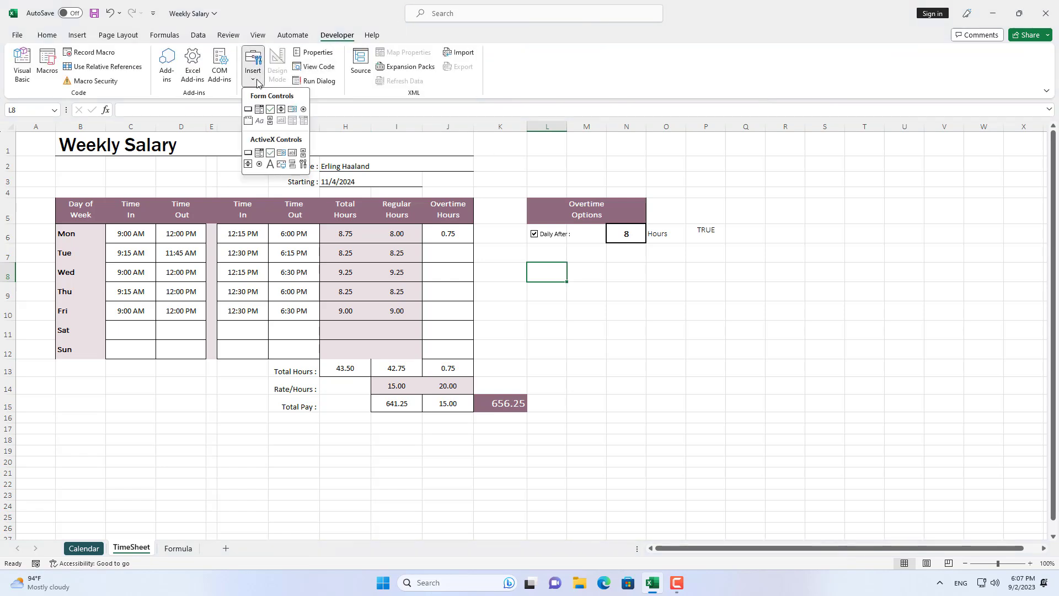
left_click(271, 109)
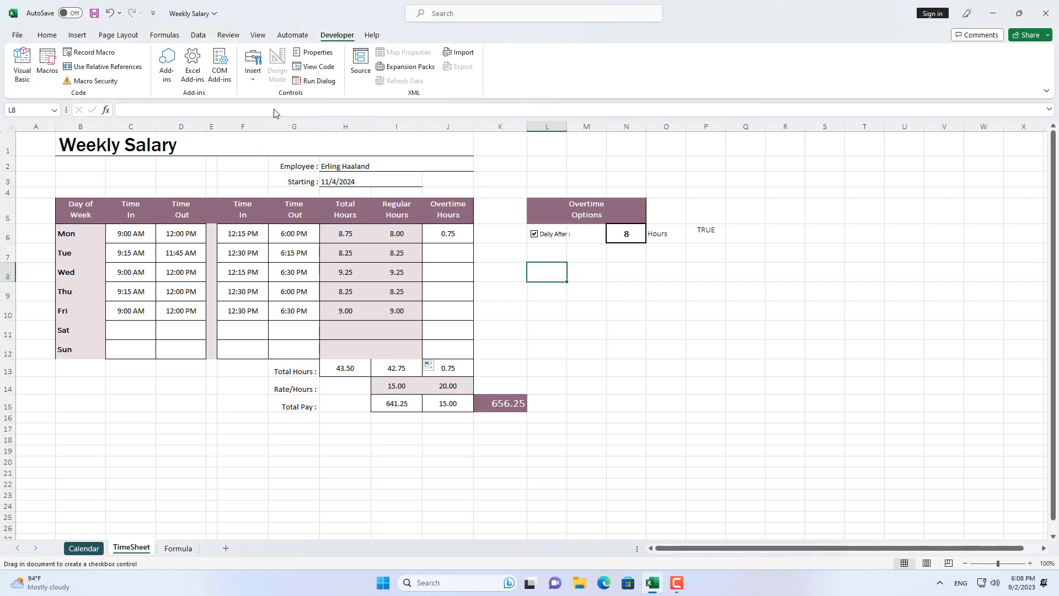
left_click_drag(527, 263, 605, 281)
right_click(560, 271)
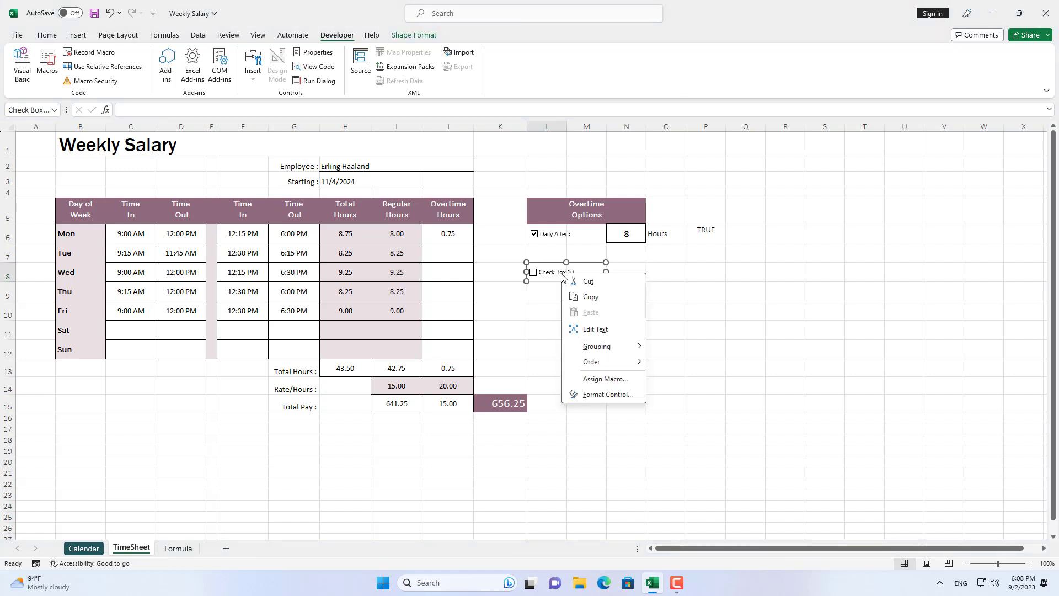
left_click(616, 331)
key("Delete")
key("Delete")
key("Delete")
key("Delete")
key("Delete")
key("Delete")
key("Delete")
key("Delete")
key("Delete")
key("Delete")
key("Delete")
key("Delete")
type("Weekly After :")
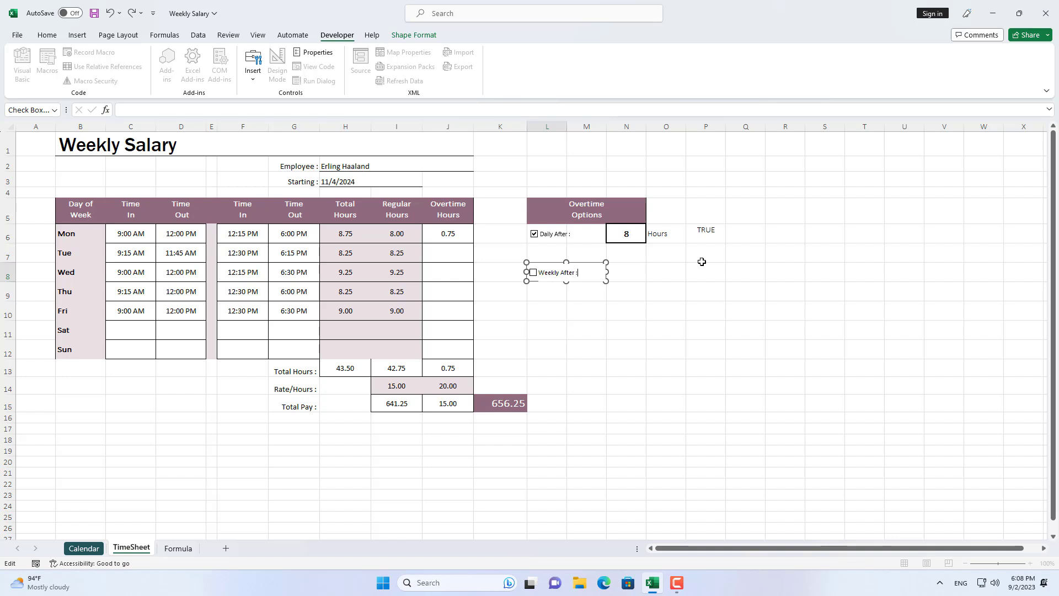
- Copy the 8 Hours daily limit into row 8 and change it to a 40-hour weekly limit
left_click(640, 272)
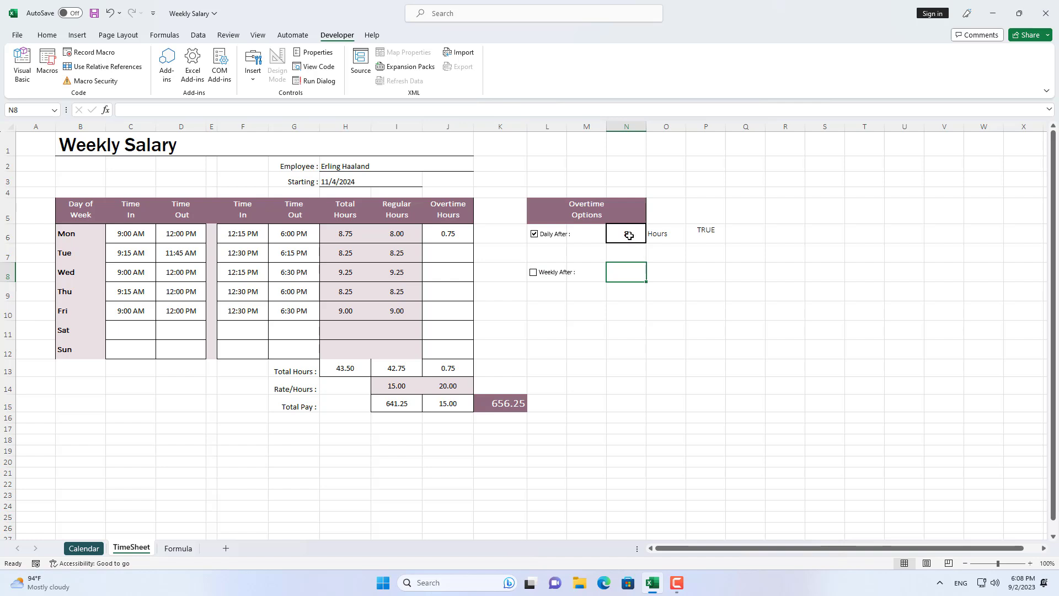
left_click_drag(628, 235, 666, 236)
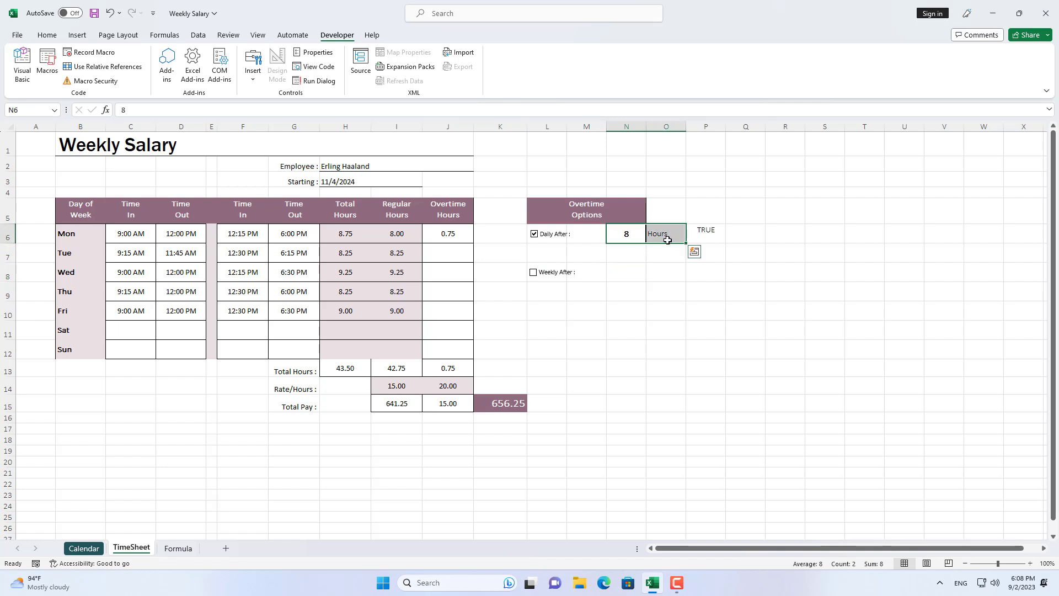
key("ctrl+c")
left_click(628, 270)
left_click(629, 274)
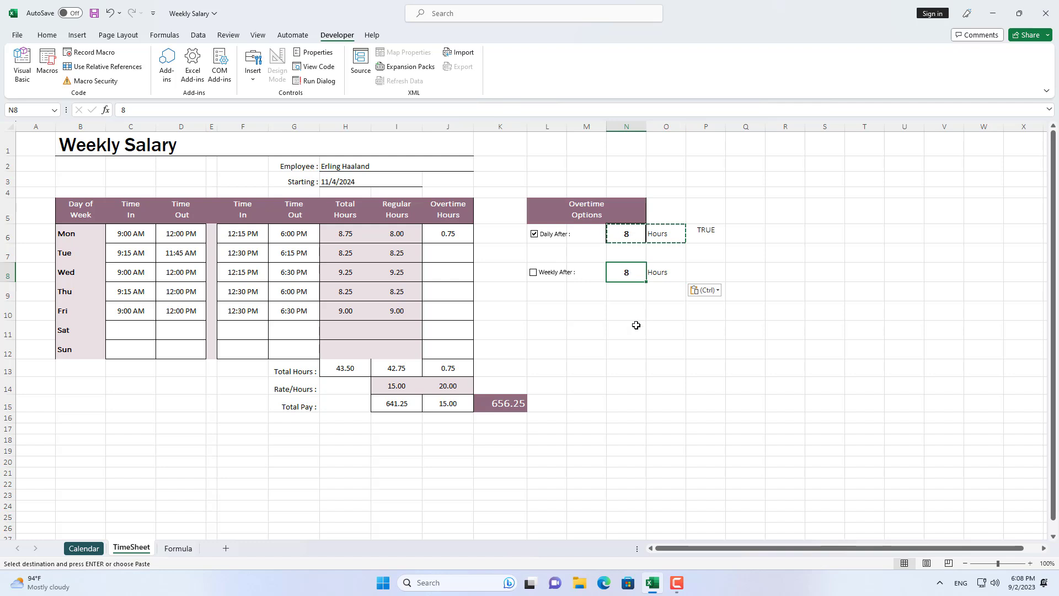
type("40")
left_click(614, 289)
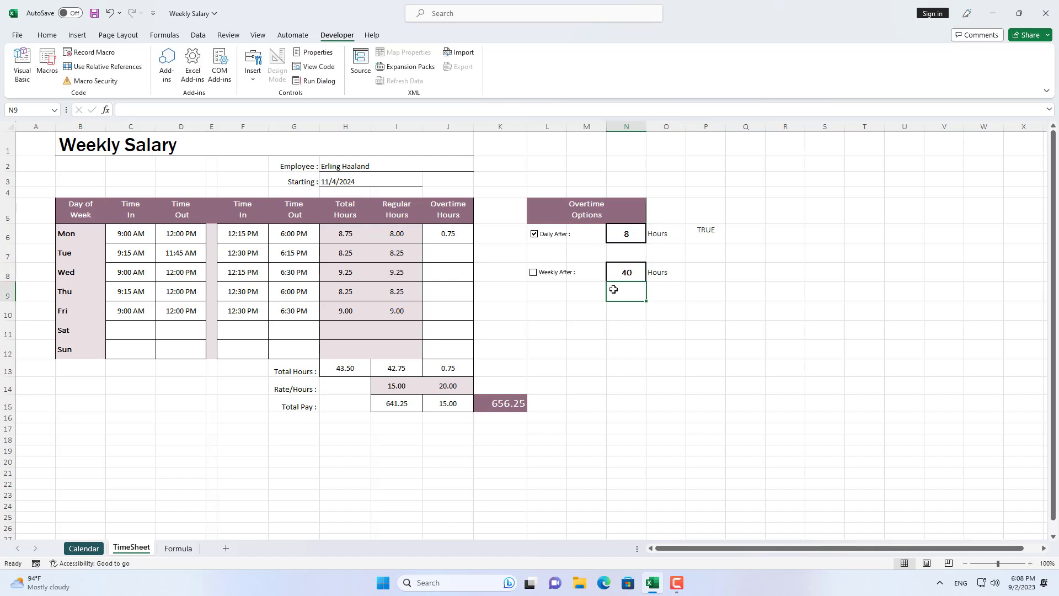
- Link the Weekly After check box to $P$8 and test it by ticking and unticking
right_click(551, 272)
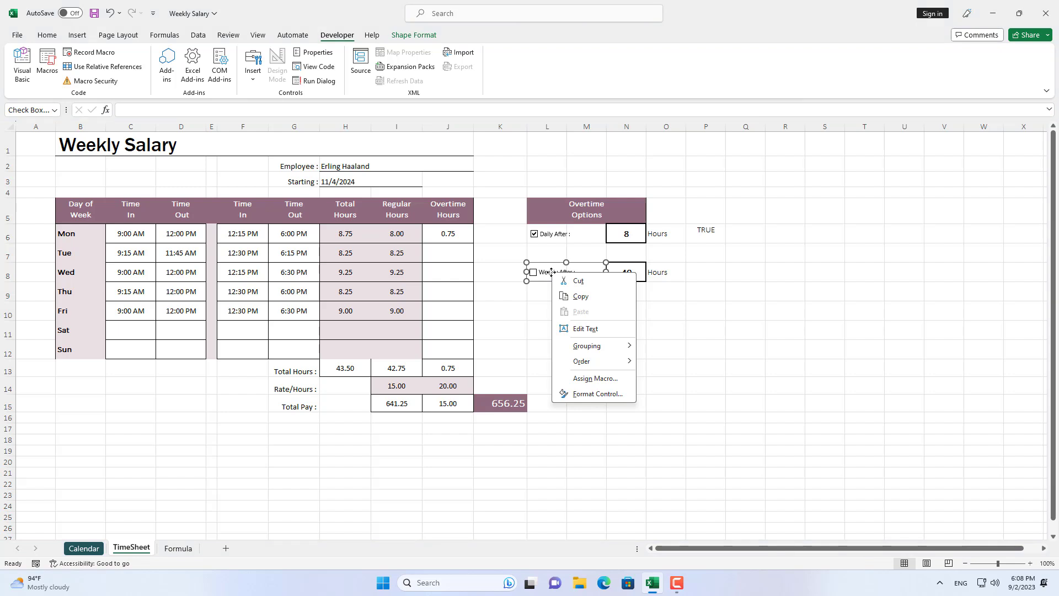
left_click(587, 394)
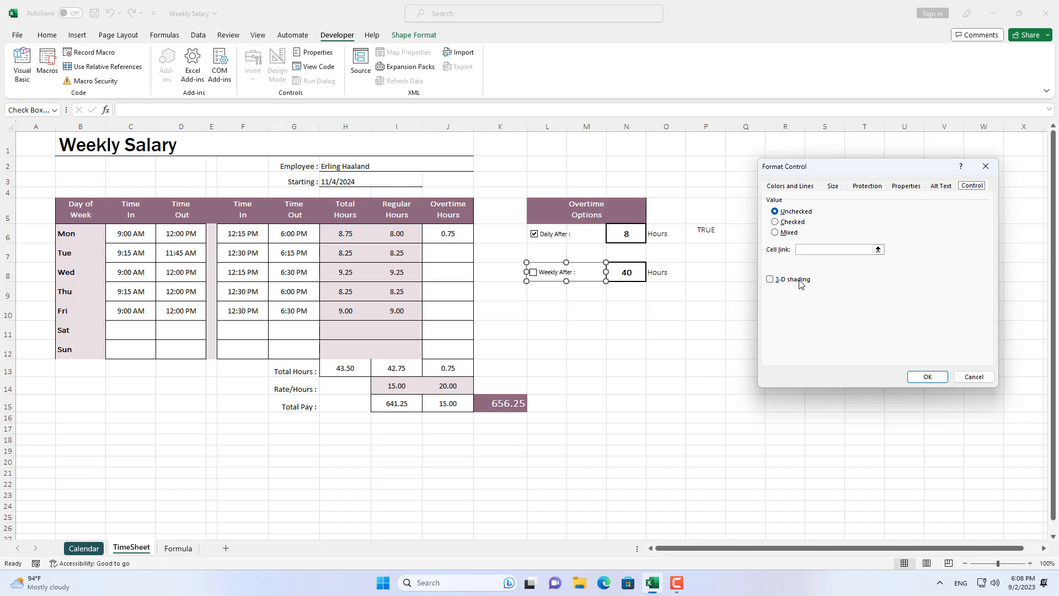
left_click(821, 251)
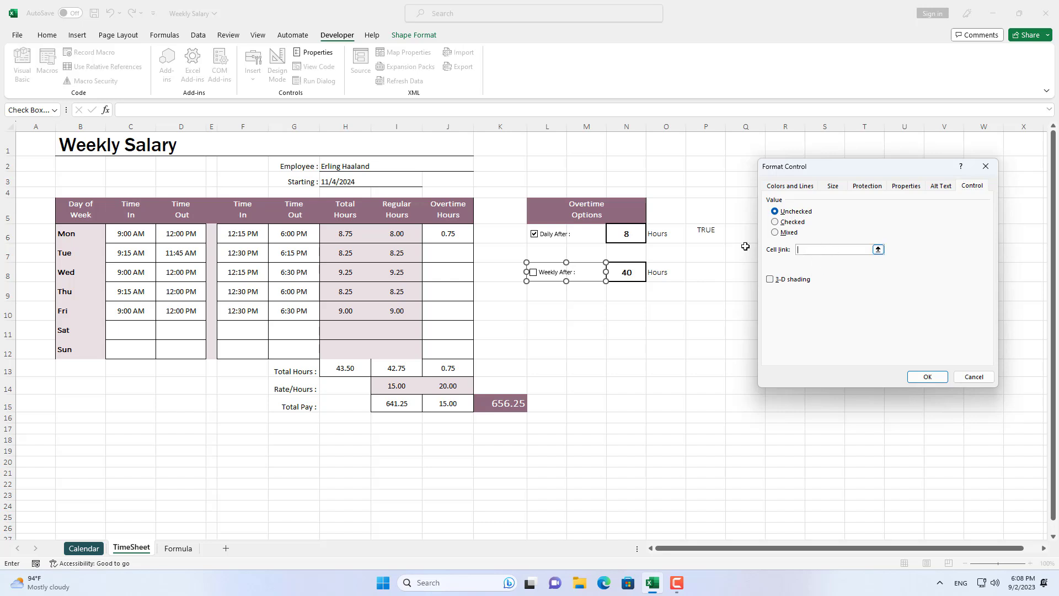
left_click(714, 277)
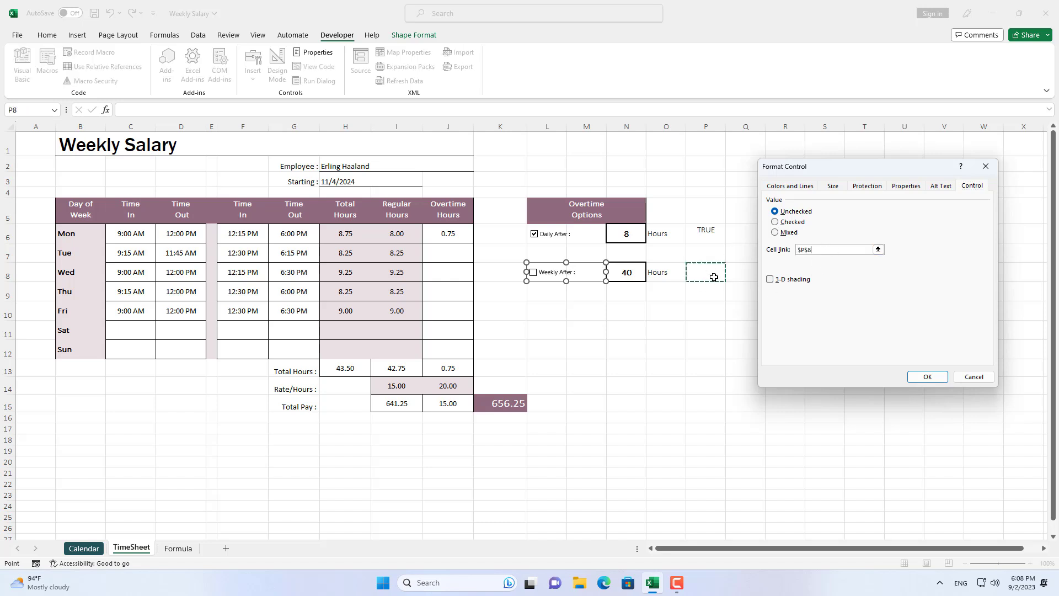
left_click(929, 379)
left_click(547, 309)
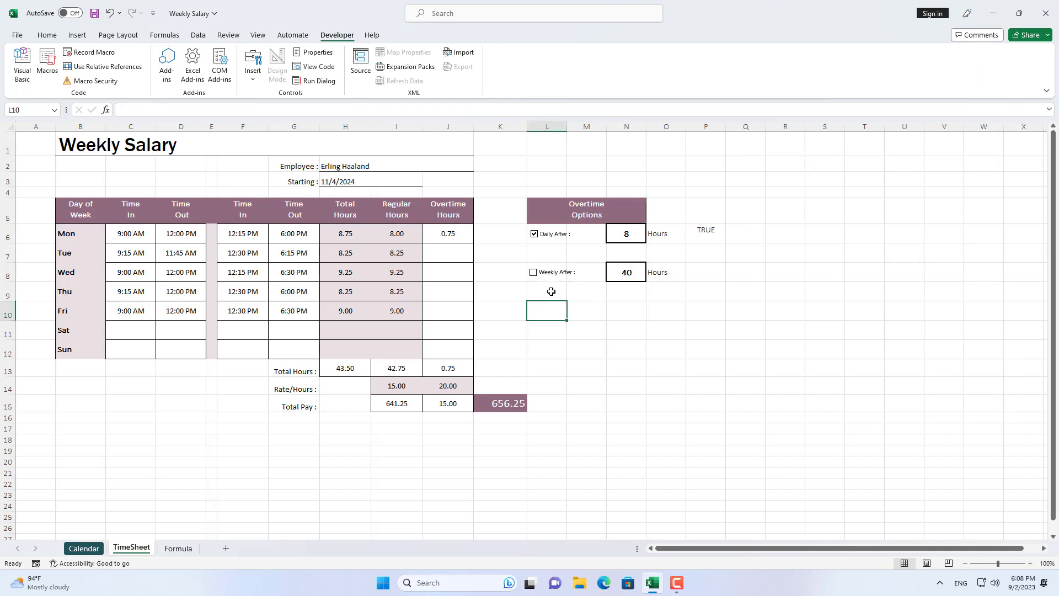
left_click(533, 272)
left_click(533, 272)
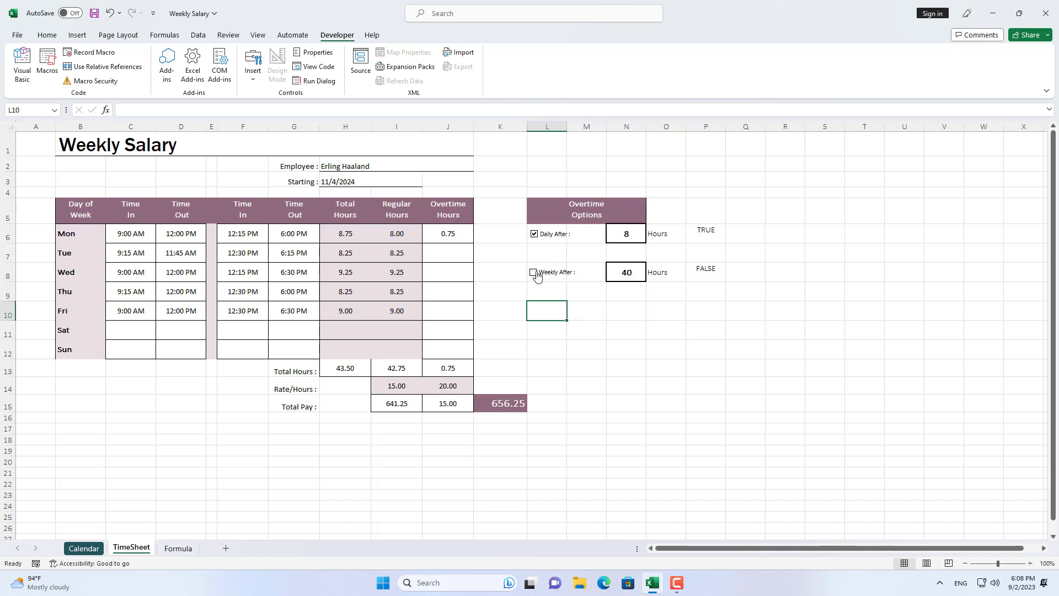
left_click(463, 257)
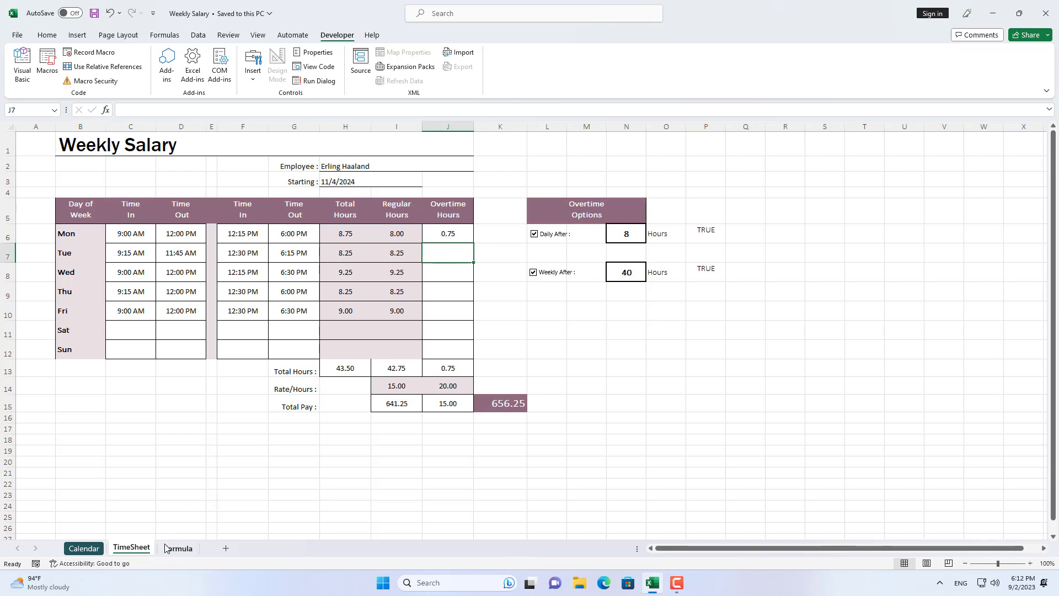
- Copy the overtime formula text from A1 on the Formula sheet, then go back to TimeSheet
left_click(177, 548)
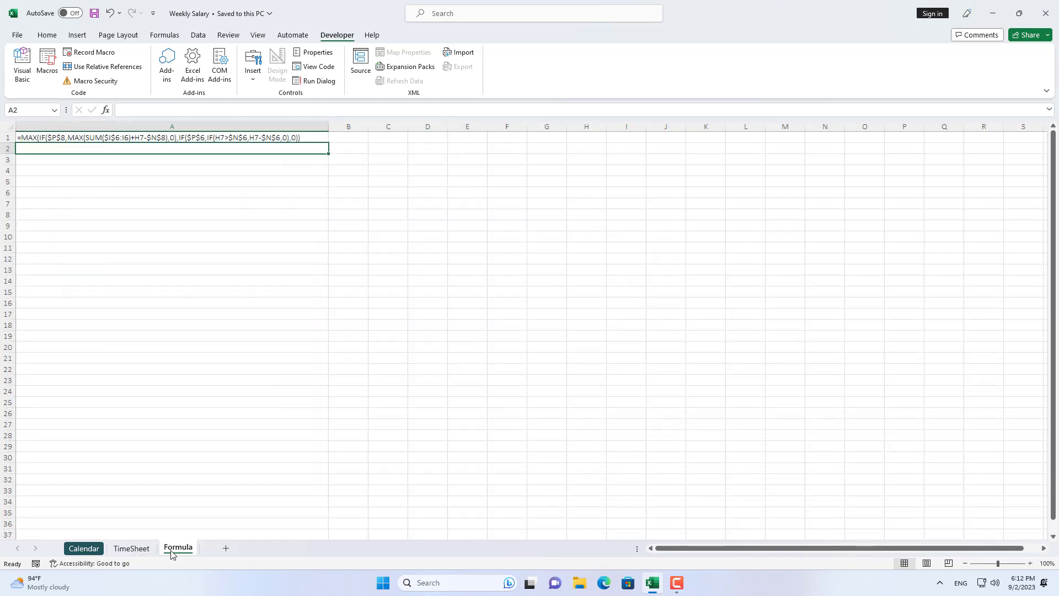
left_click(175, 137)
left_click(124, 110)
type("'")
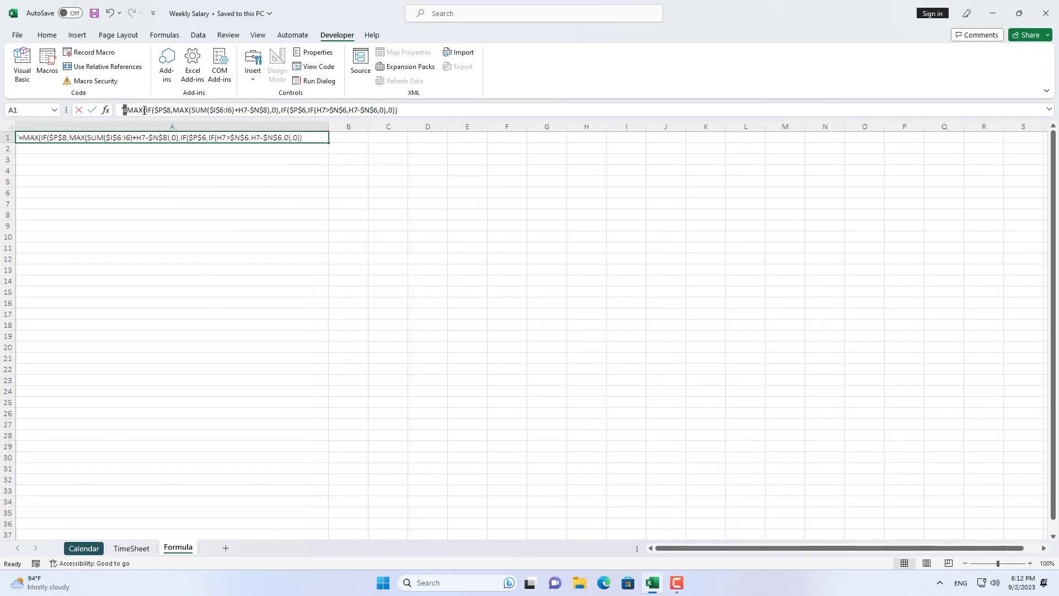
left_click_drag(123, 110, 396, 110)
right_click(391, 112)
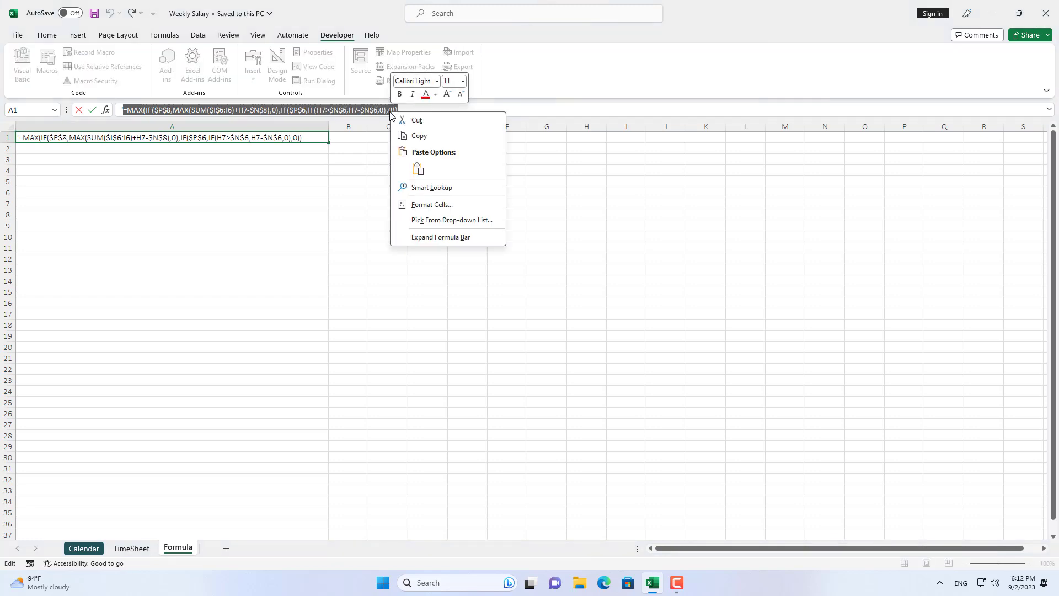
left_click(416, 137)
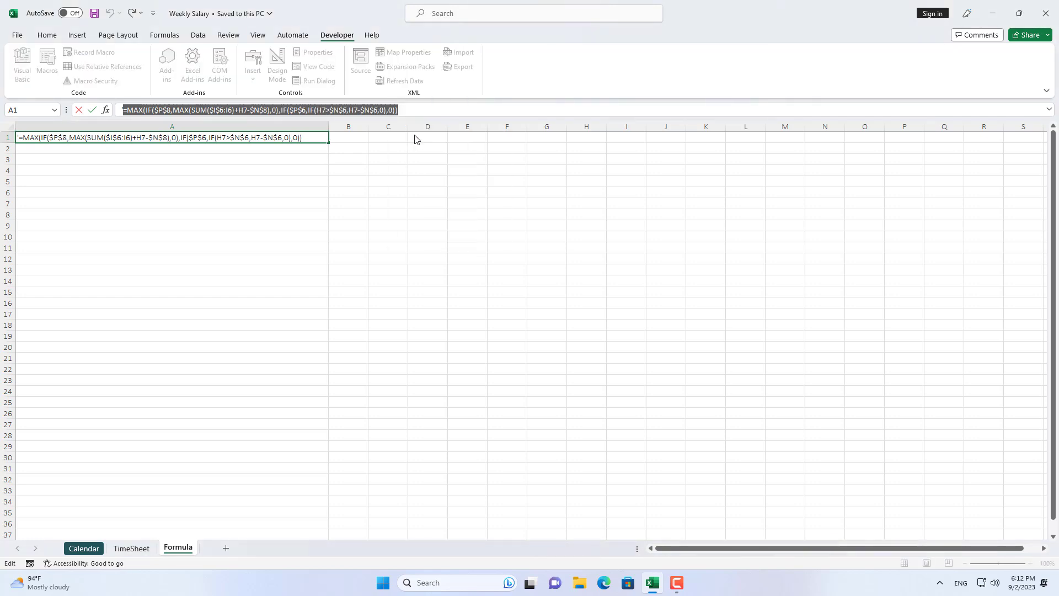
key("Escape")
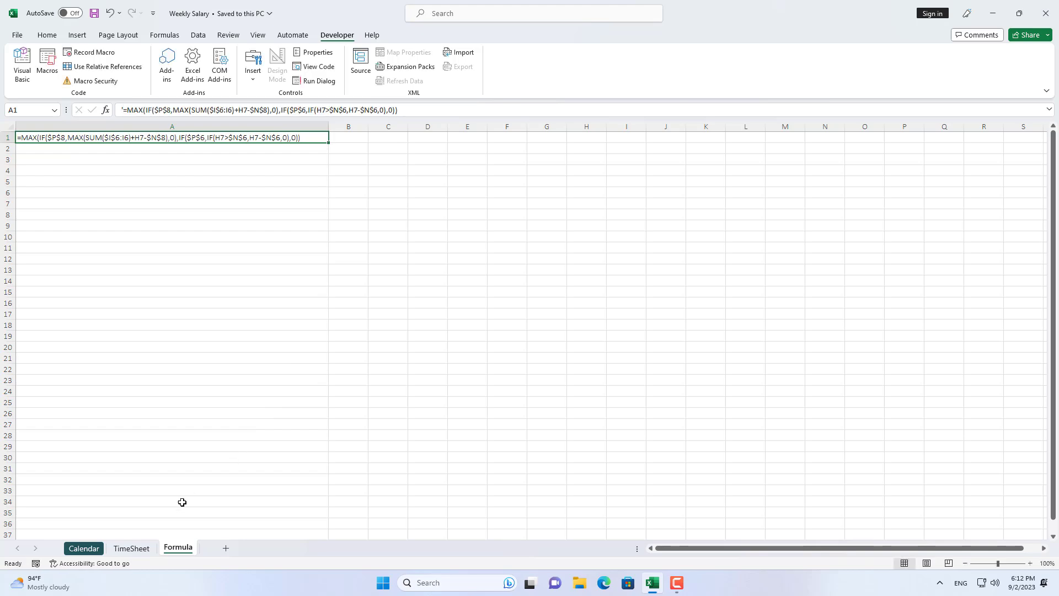
left_click(132, 547)
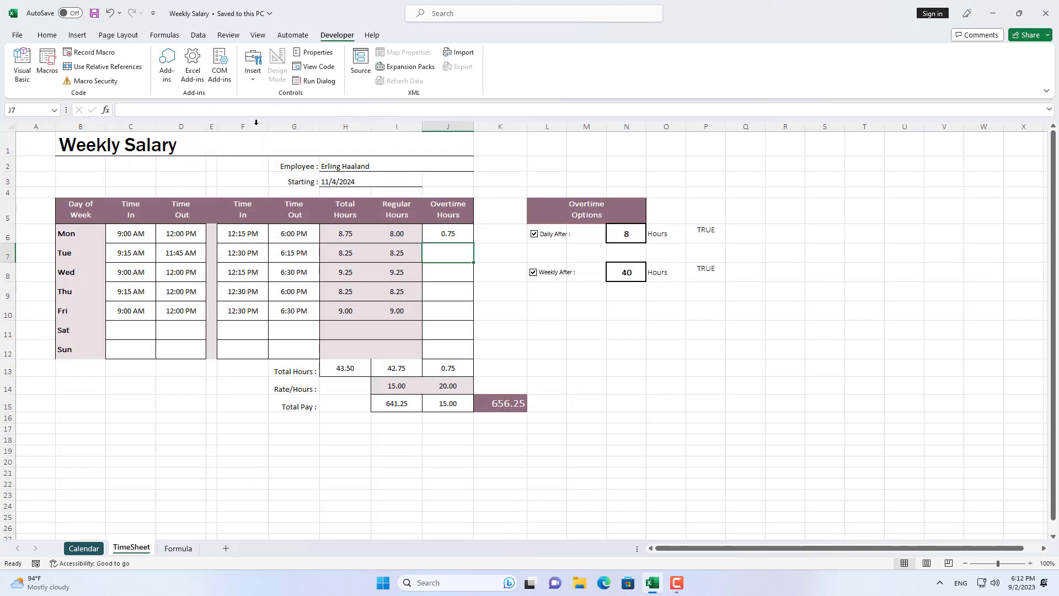
- Paste the combined overtime formula into J7 and fill it down to J12
right_click(240, 110)
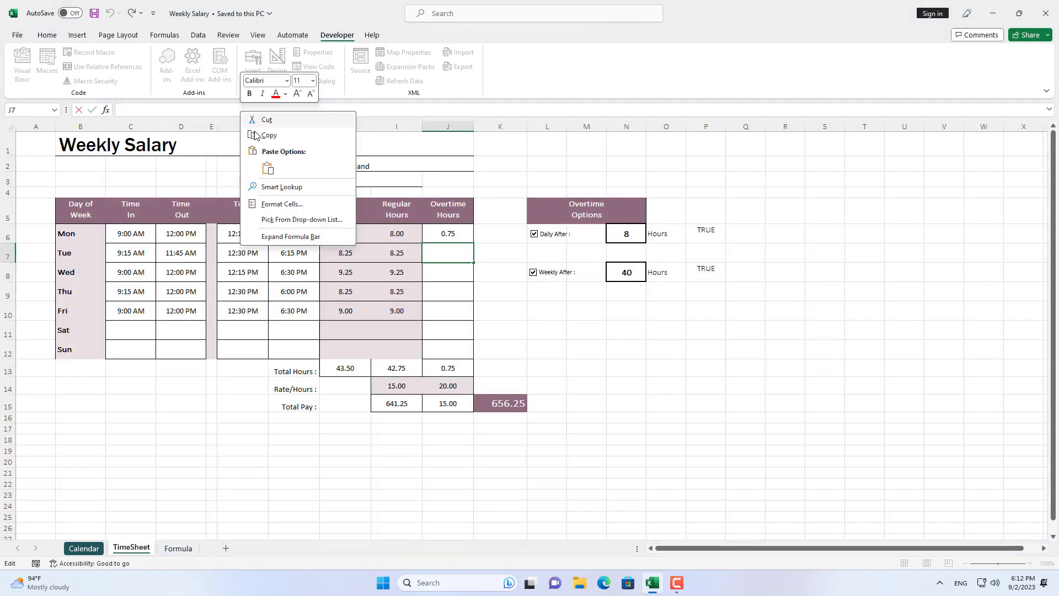
left_click(267, 167)
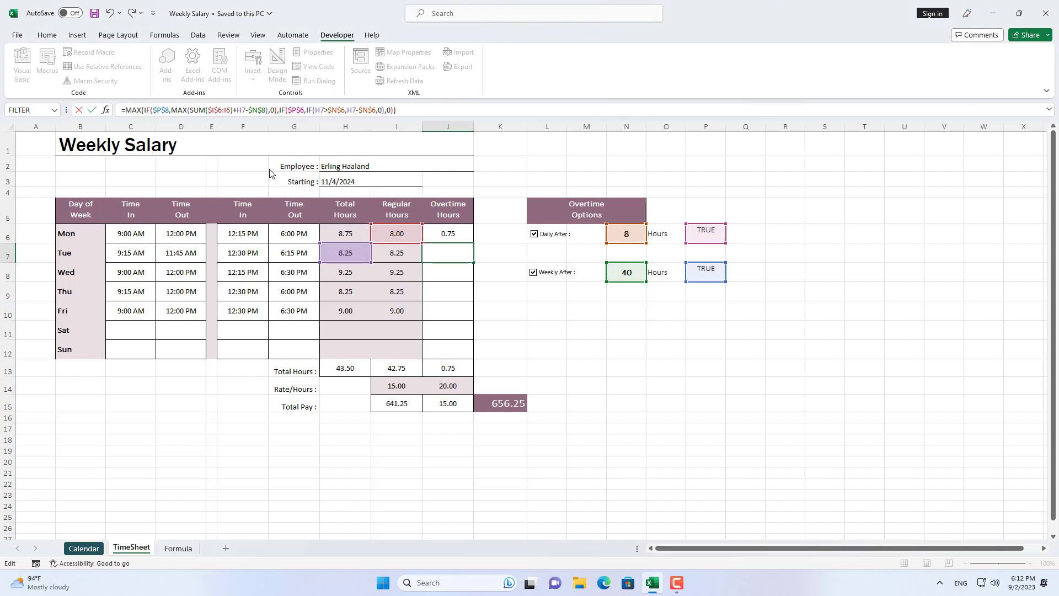
key("Return")
left_click(444, 255)
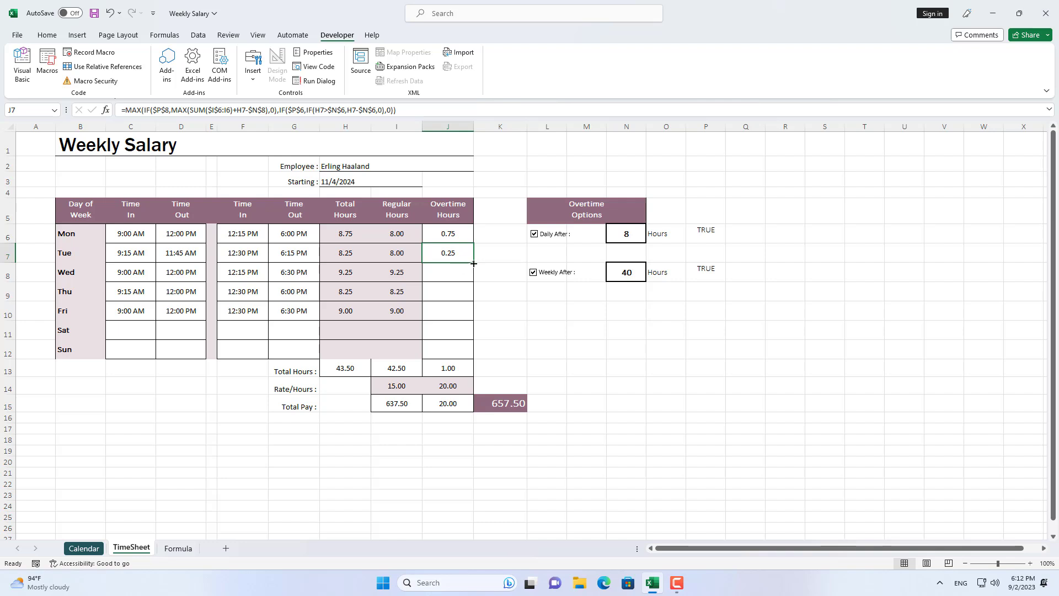
left_click_drag(473, 263, 470, 354)
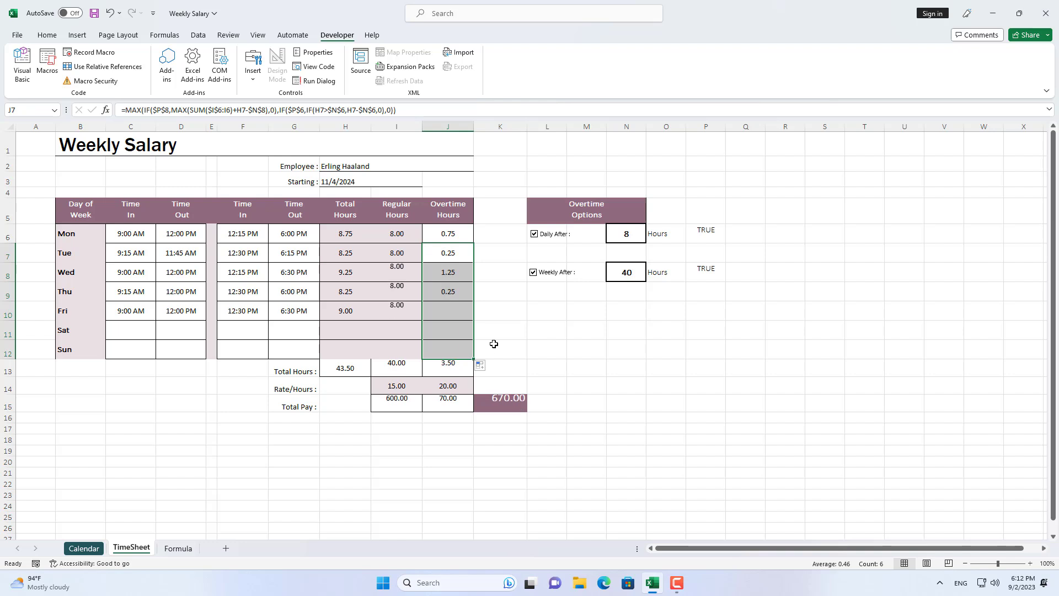
- Review the totals: 3.50 overtime hours and 670.00 total pay
left_click(463, 314)
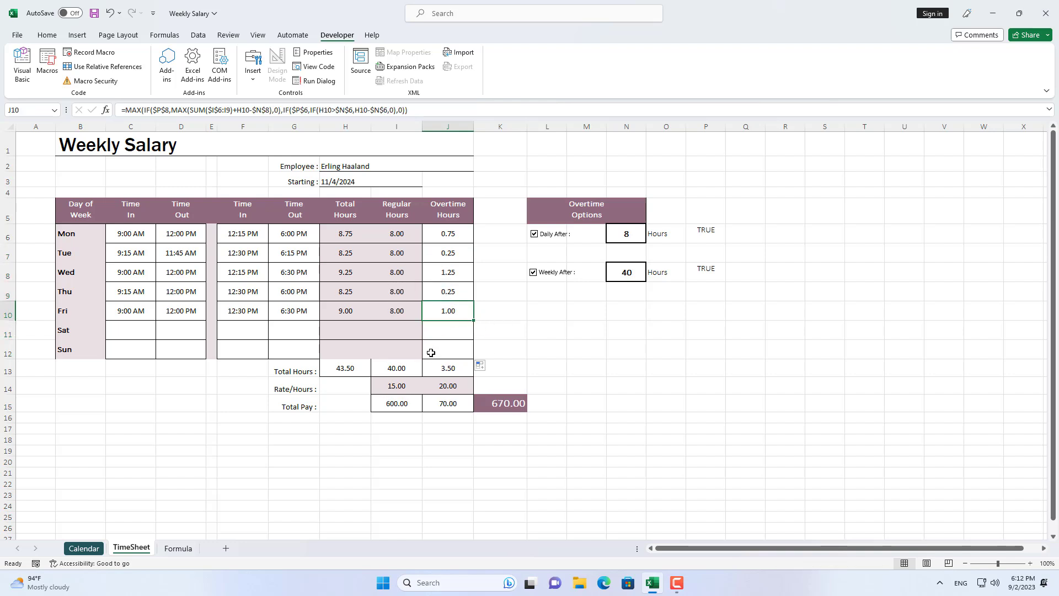
left_click(411, 367)
left_click(347, 370)
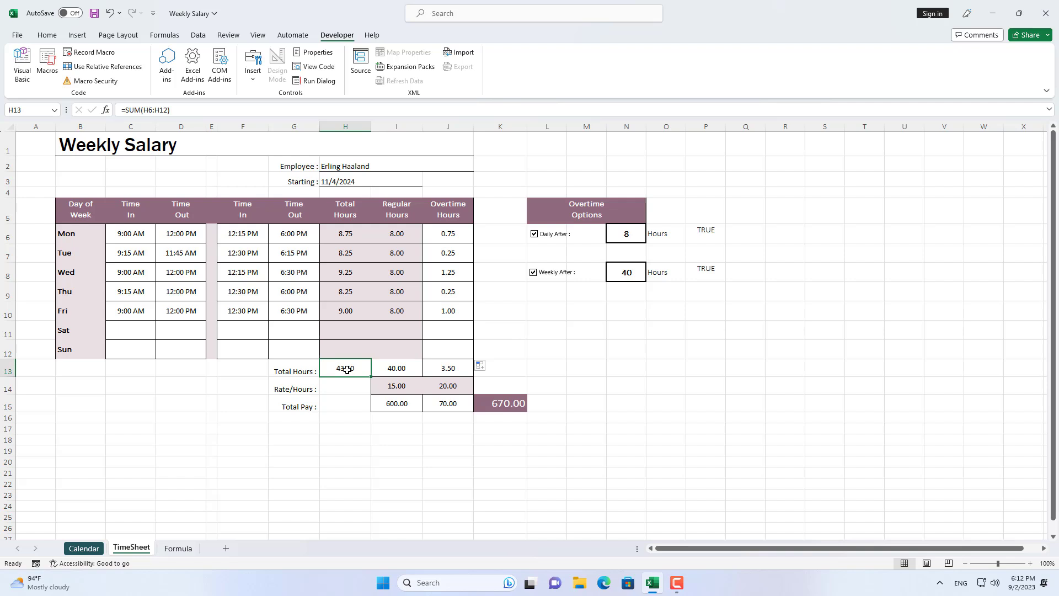
left_click(454, 368)
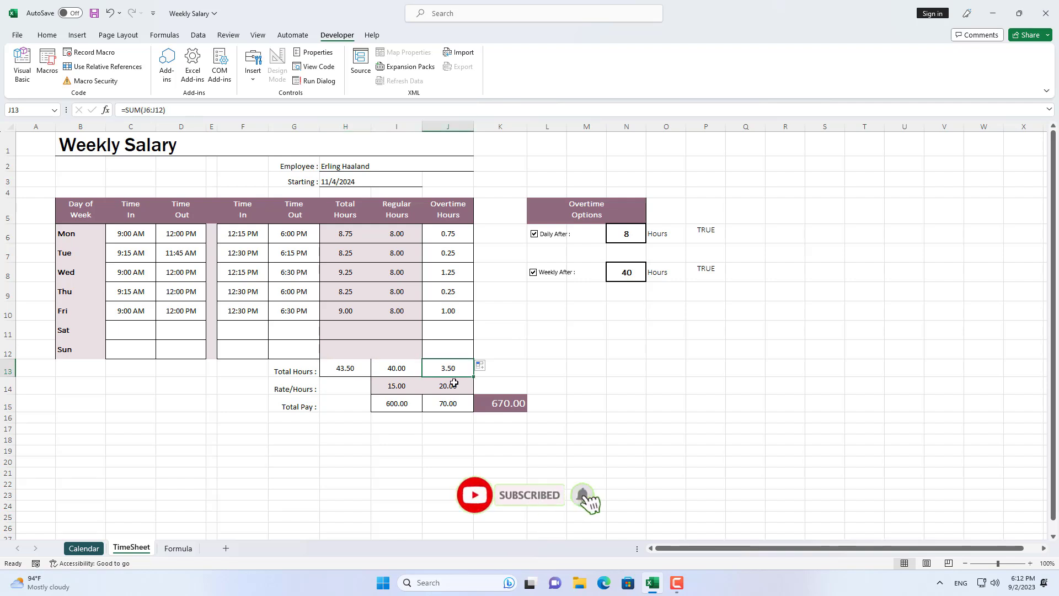
left_click(450, 384)
left_click(447, 403)
left_click(494, 405)
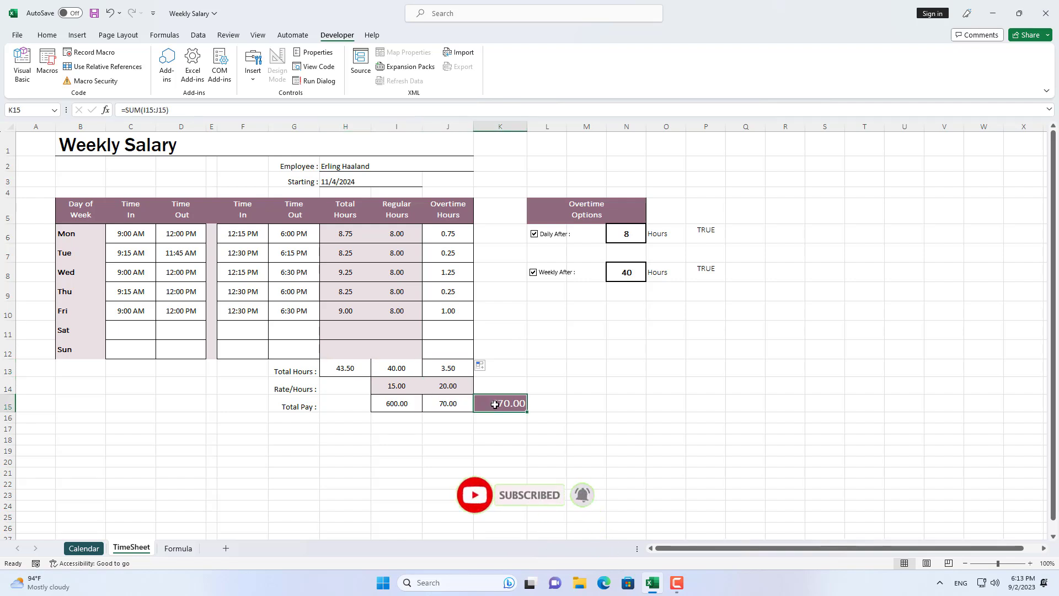
- Enter Saturday's shift as 9:00 in C11 and 11:00 AM in D11
left_click(126, 328)
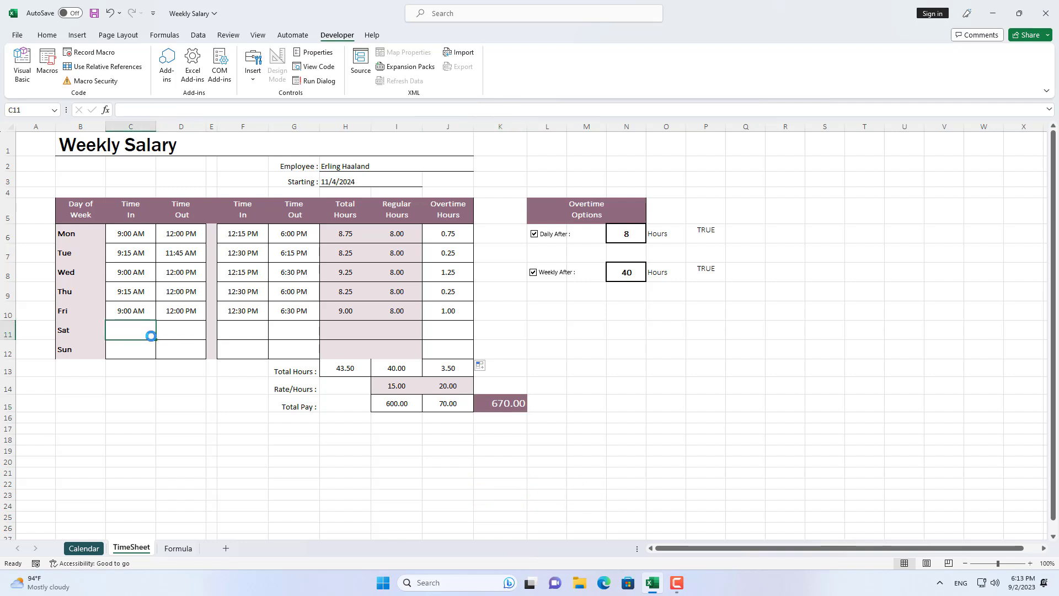
type("9:00 AM")
key("Tab")
type("11")
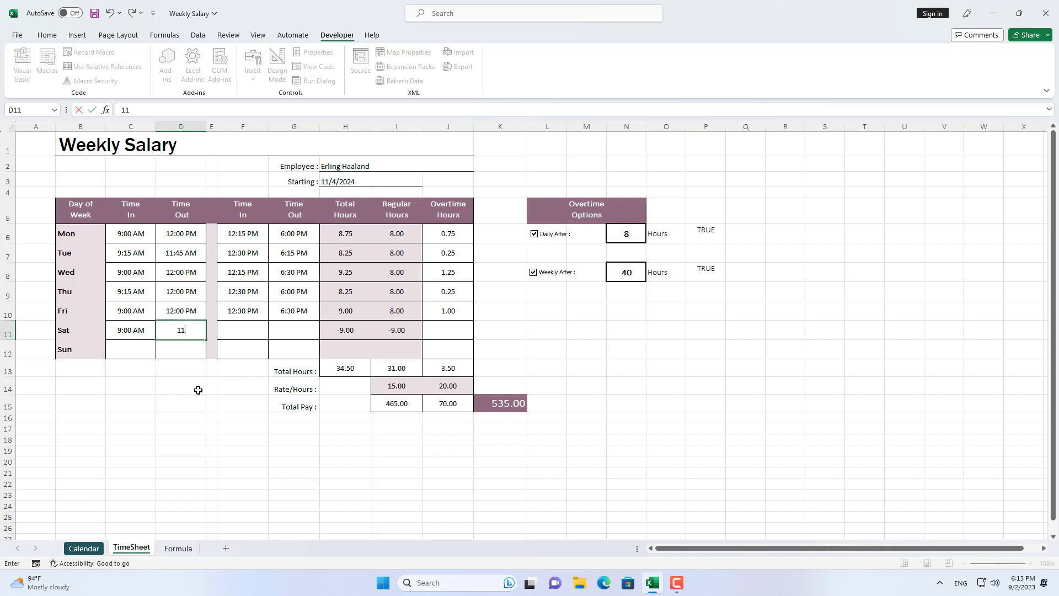
type(":00 AM")
key("Return")
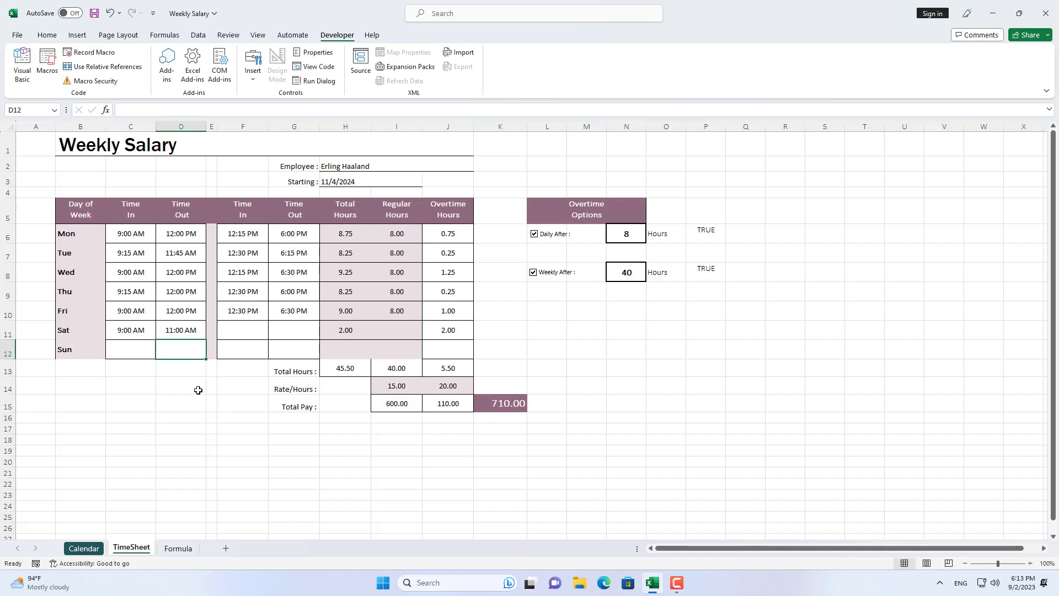
- Verify Saturday's overtime, the 5.50 overtime total and 710.00 pay, then select P6:P8
left_click(351, 330)
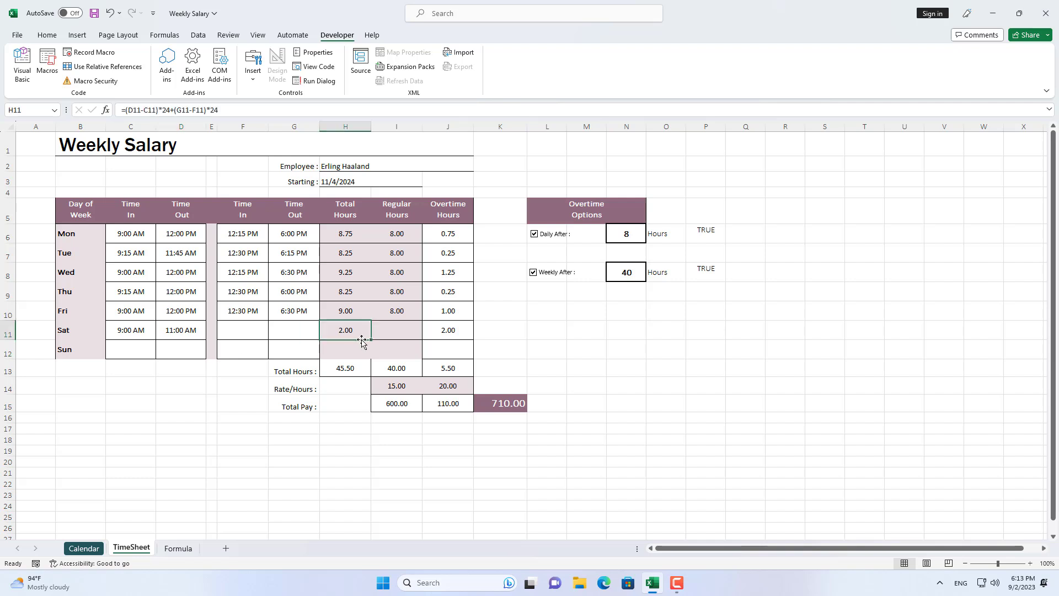
left_click(461, 331)
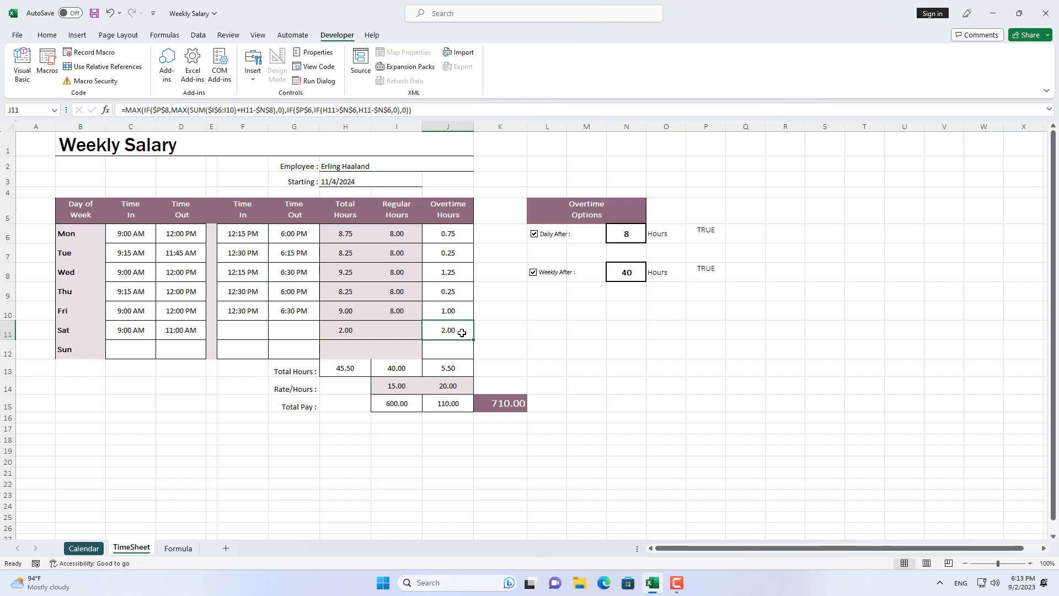
left_click(449, 368)
left_click(448, 403)
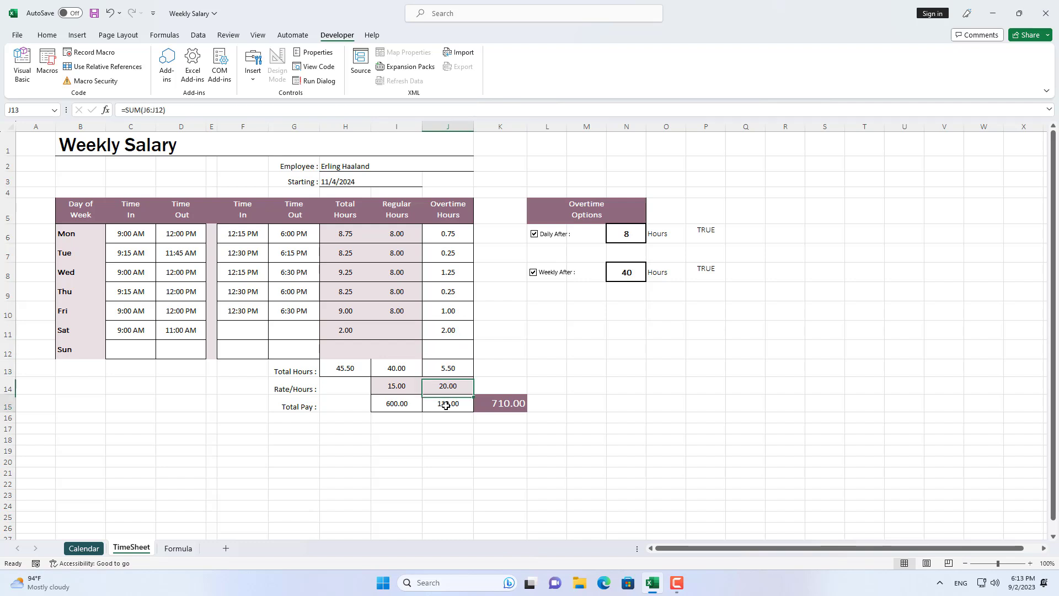
left_click(501, 403)
left_click(567, 359)
left_click_drag(709, 230, 711, 268)
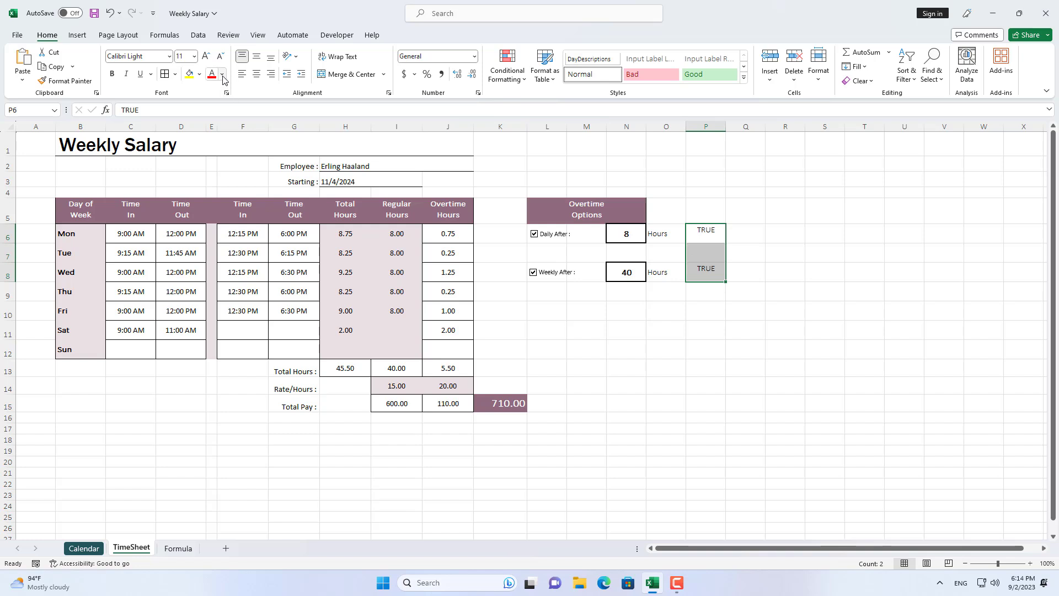